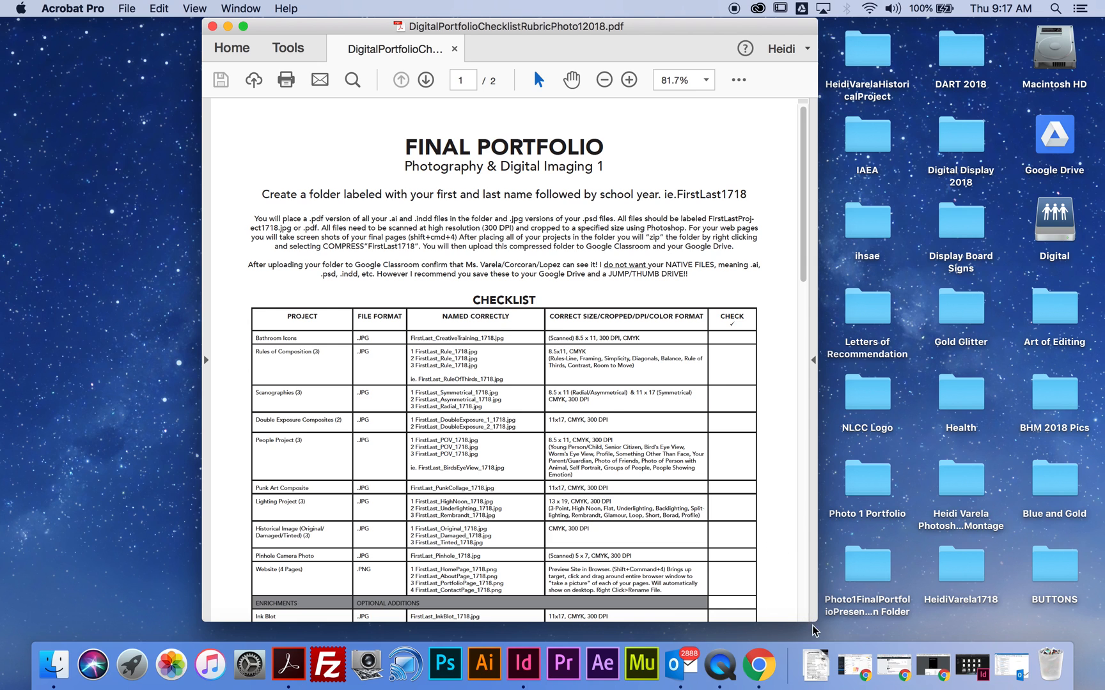
# - Review the Final Portfolio checklist, including the FirstLast1718 folder label, file formats, naming and size requirements
pyautogui.scroll(-5, 672, 386)
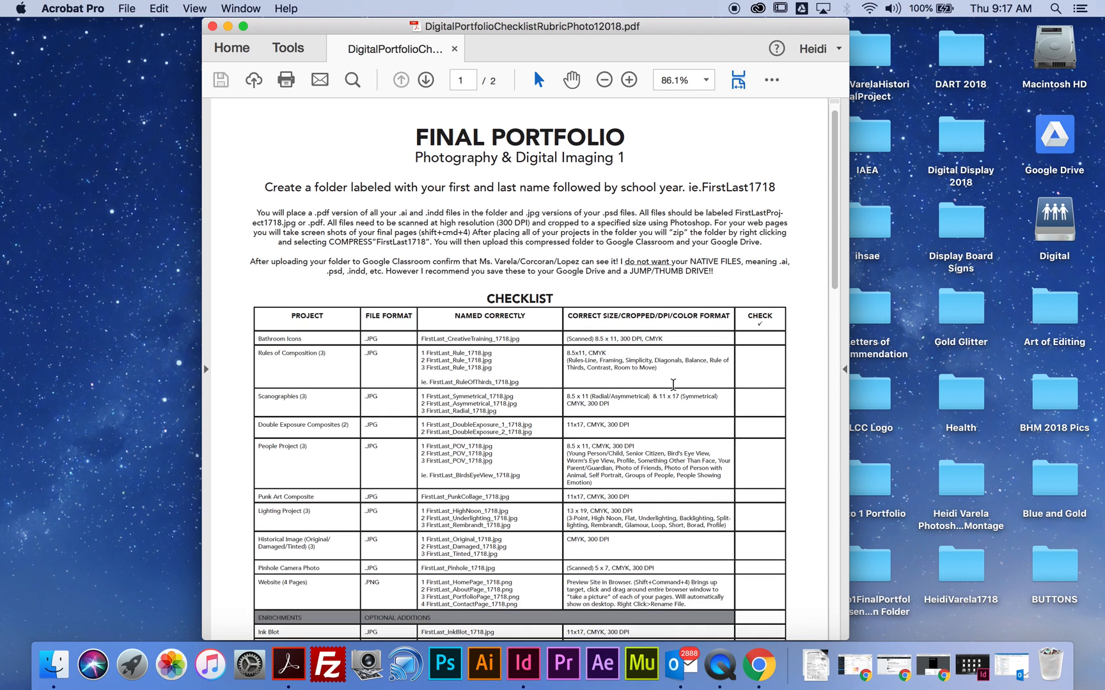
pyautogui.scroll(3, 676, 390)
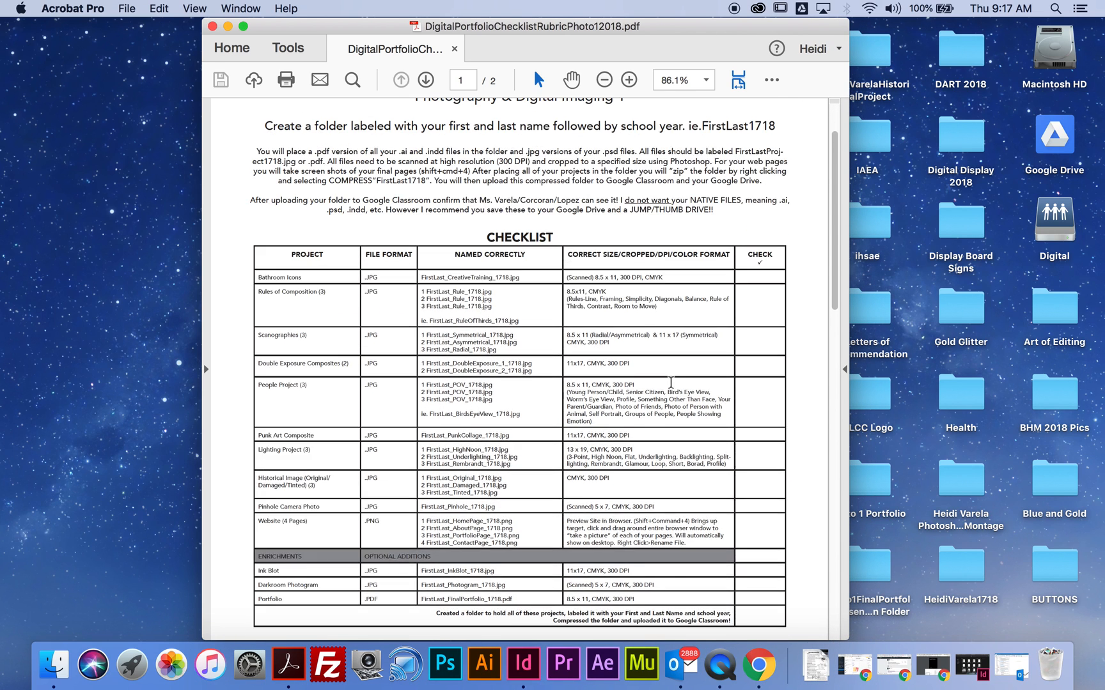
pyautogui.moveTo(702, 151); pyautogui.dragTo(778, 155)
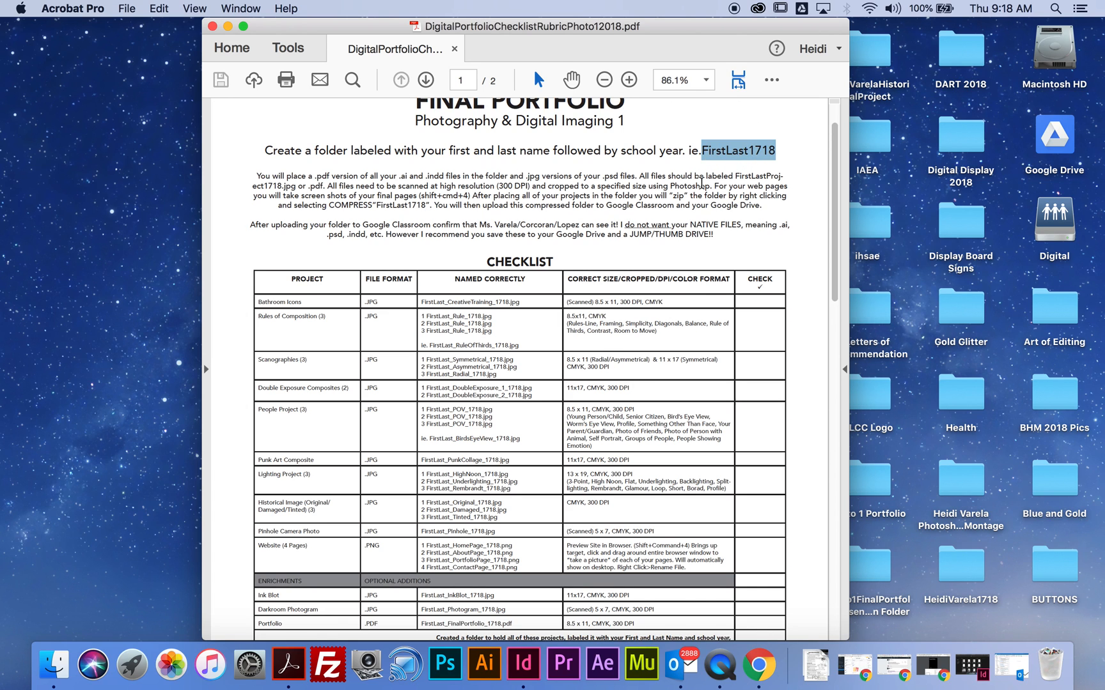
pyautogui.scroll(-5, 710, 172)
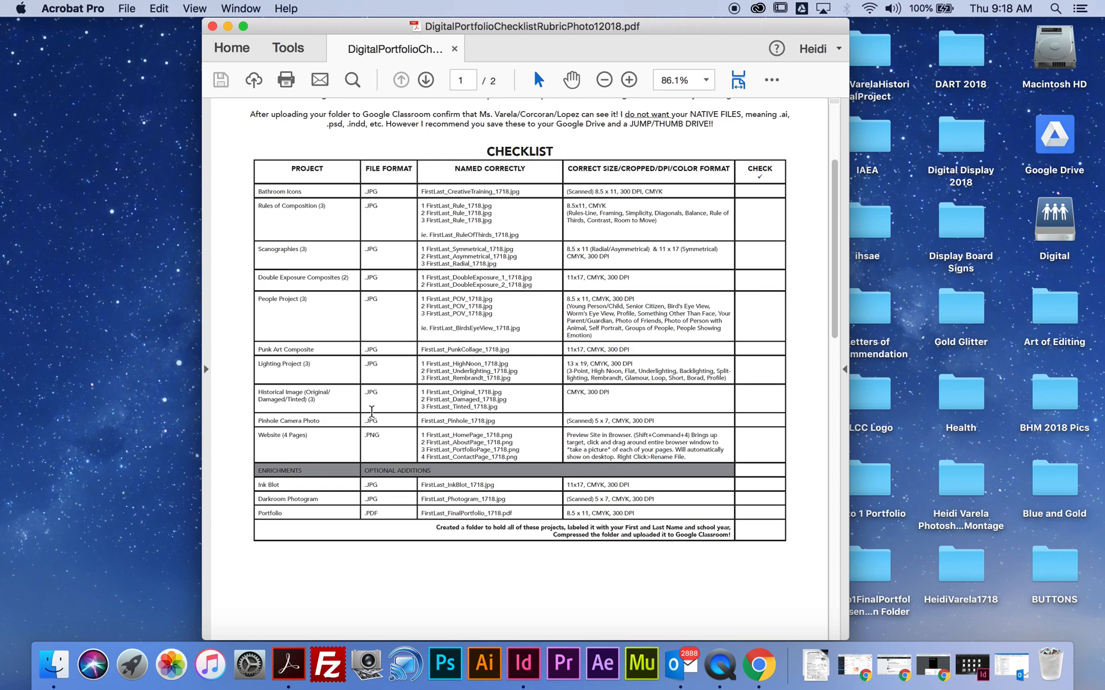
# - Minimize the checklist PDF and open the name-labelled 1718 portfolio folder on the desktop
pyautogui.click(228, 26)
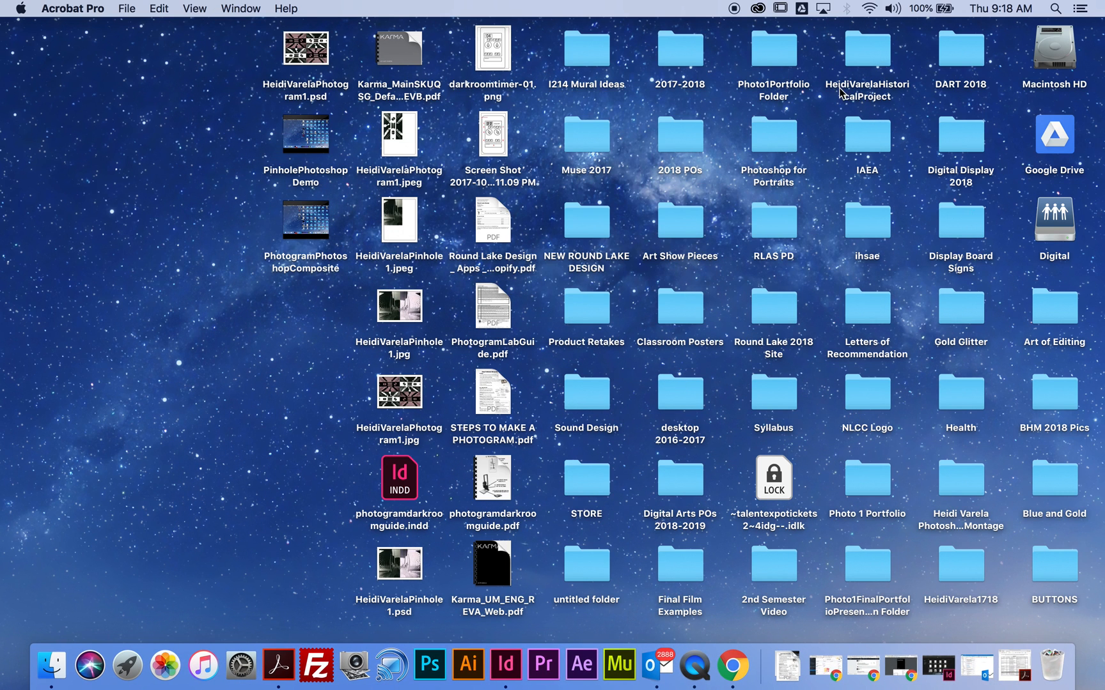
pyautogui.click(968, 602)
pyautogui.rightClick(968, 604)
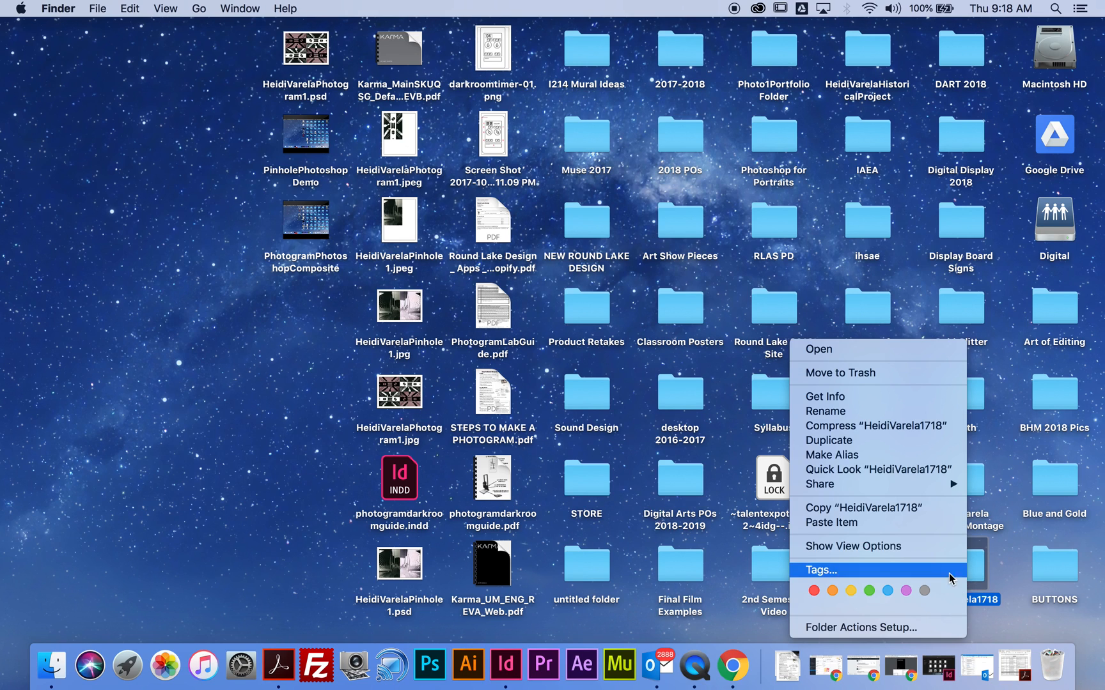
pyautogui.click(1003, 581)
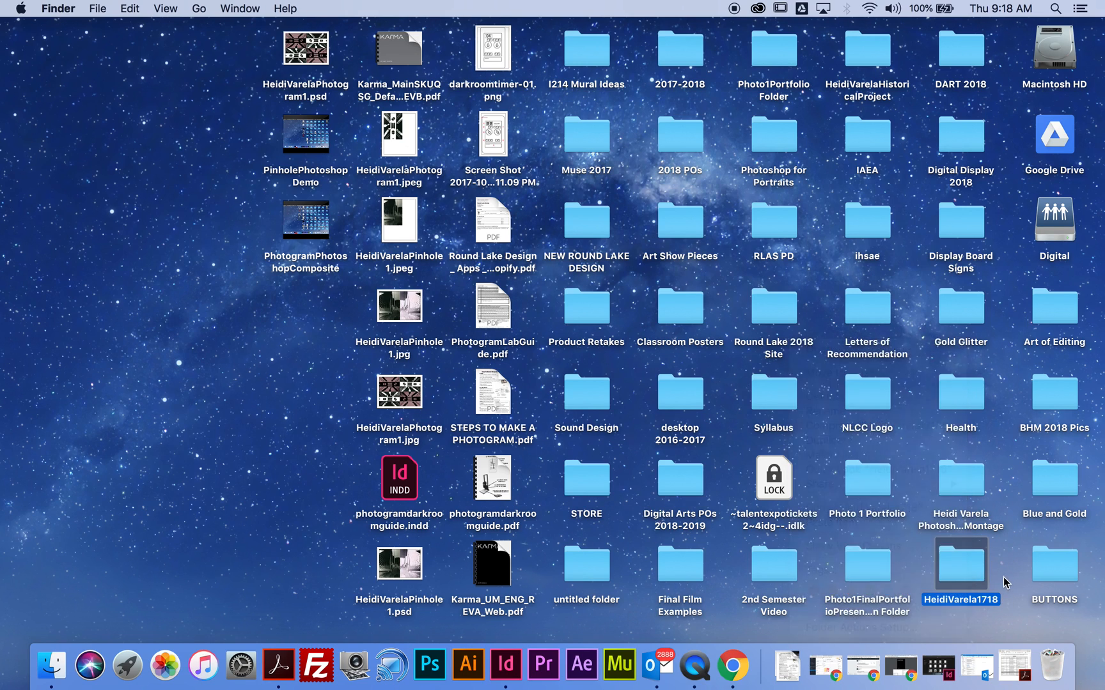
pyautogui.doubleClick(967, 577)
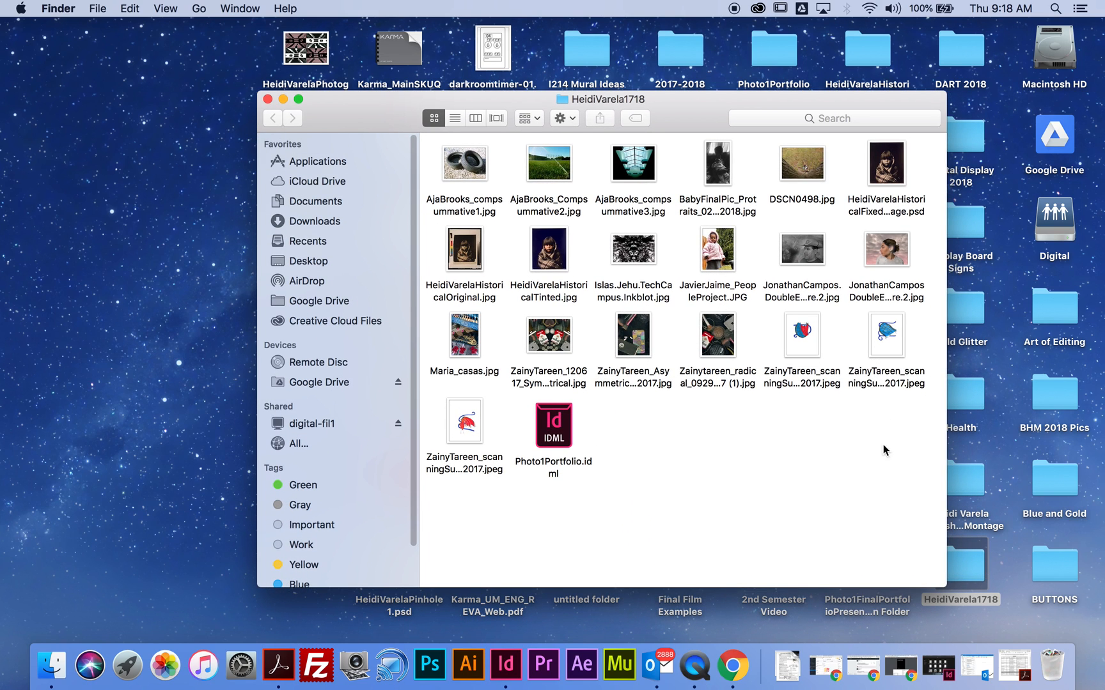
# - Look through the project images and the Photo1Portfolio.idml file in the portfolio folder
pyautogui.click(459, 160)
pyautogui.click(532, 161)
pyautogui.click(616, 159)
pyautogui.click(719, 160)
pyautogui.click(803, 163)
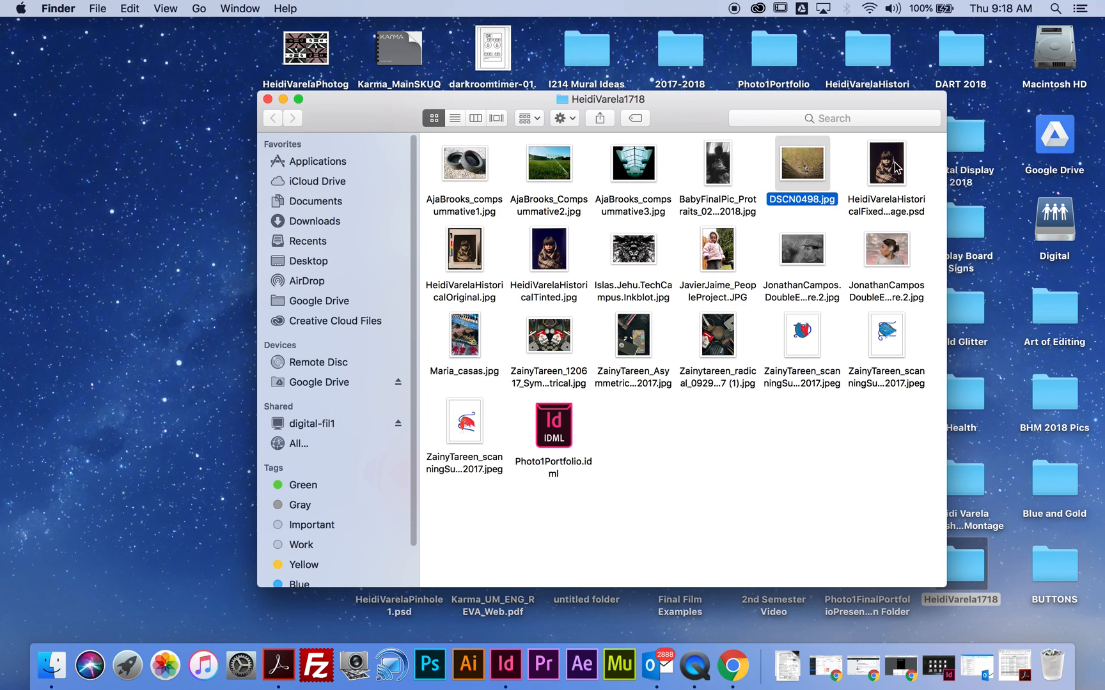
pyautogui.click(897, 163)
pyautogui.click(568, 426)
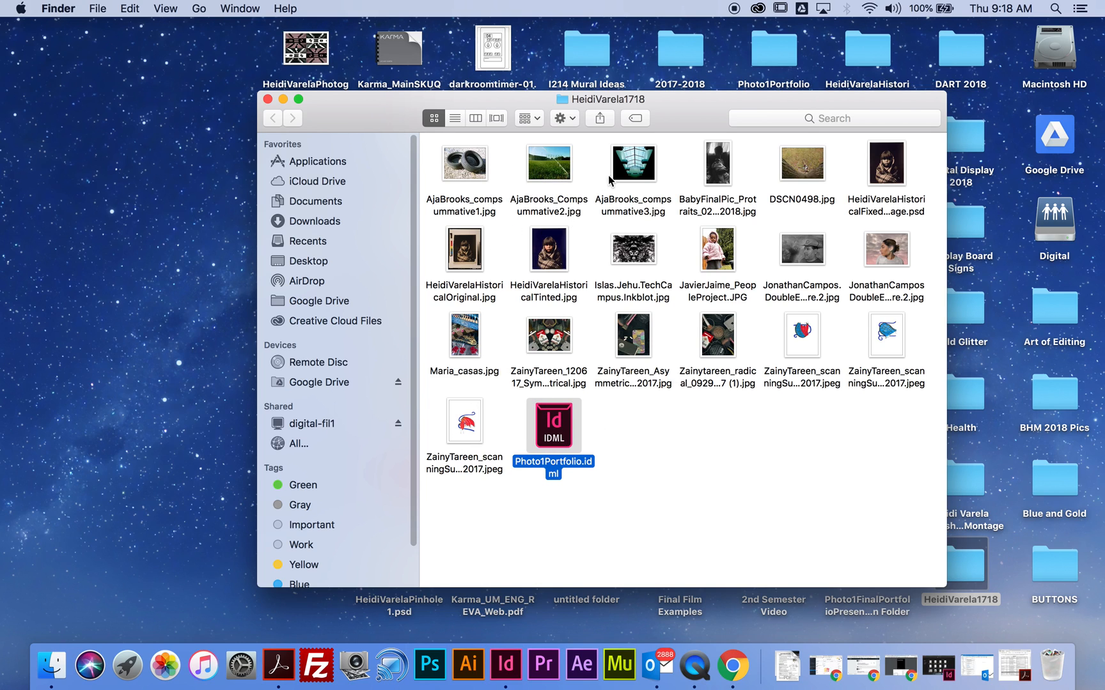
# - Switch to Photoshop and open the recently used Photogram1 PSD file
pyautogui.click(439, 668)
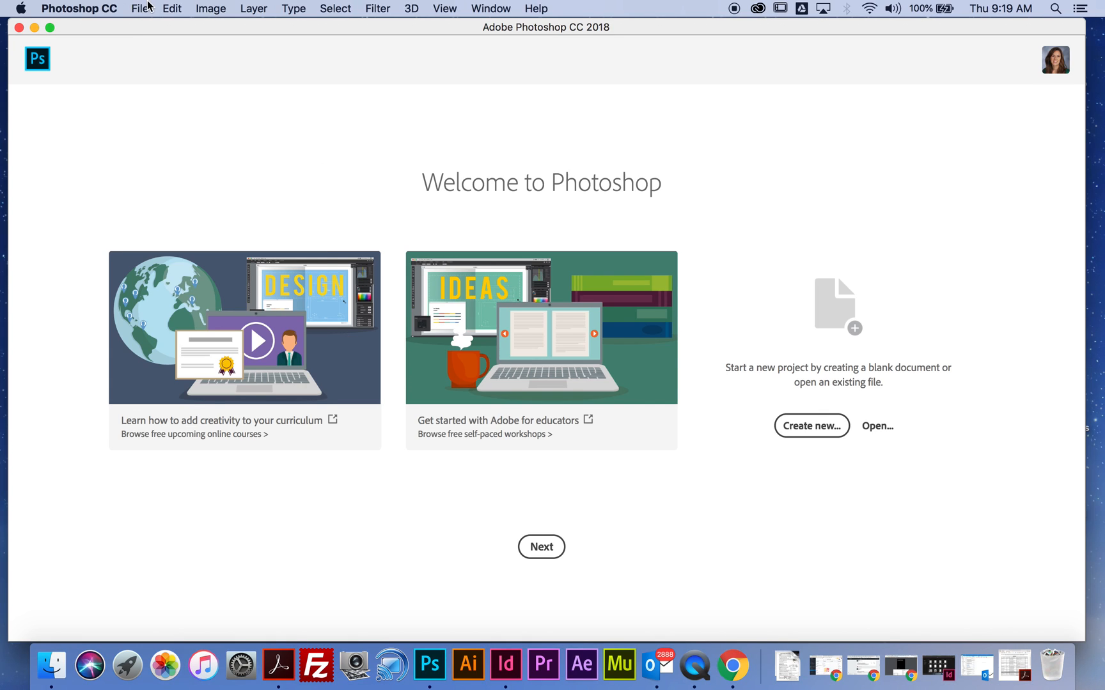
pyautogui.click(144, 7)
pyautogui.moveTo(262, 86)
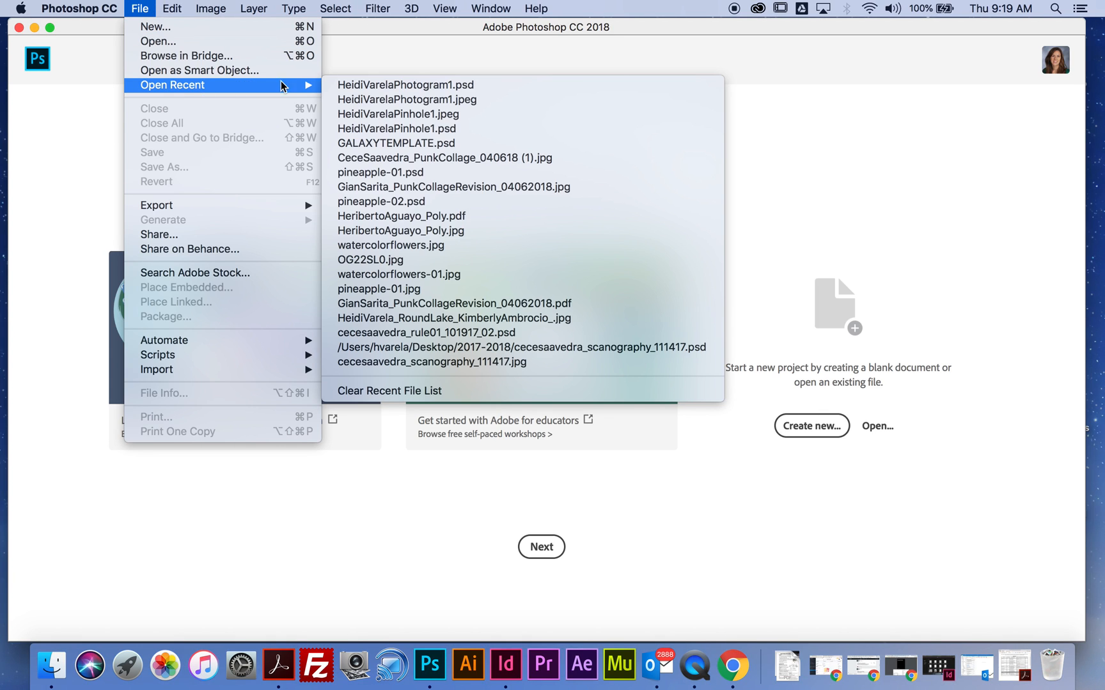
pyautogui.click(383, 85)
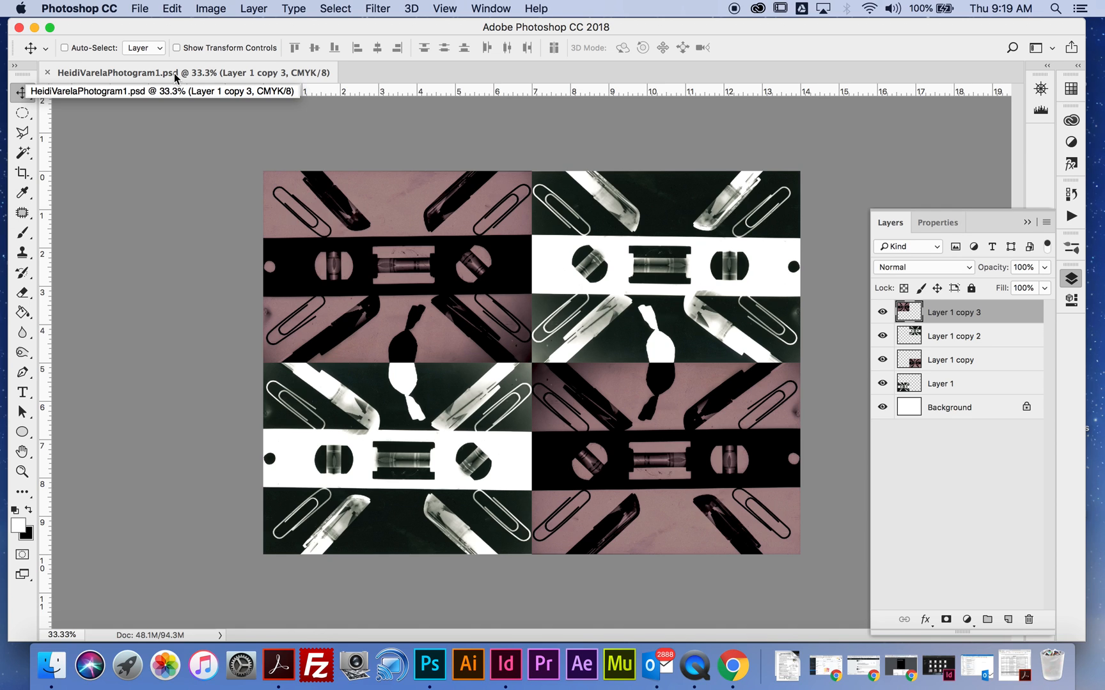
# - Save the photogram as a JPEG copy in the name-labelled 1718 portfolio folder, at Maximum quality 12 with Baseline ("Standard") format
pyautogui.click(142, 5)
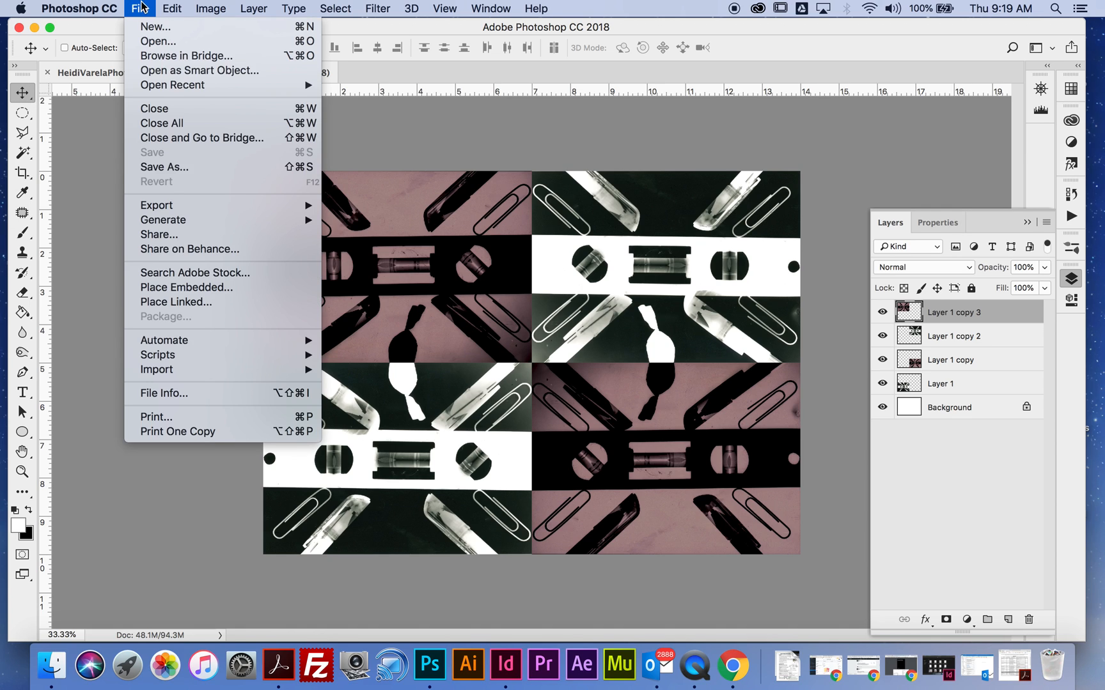
pyautogui.click(186, 168)
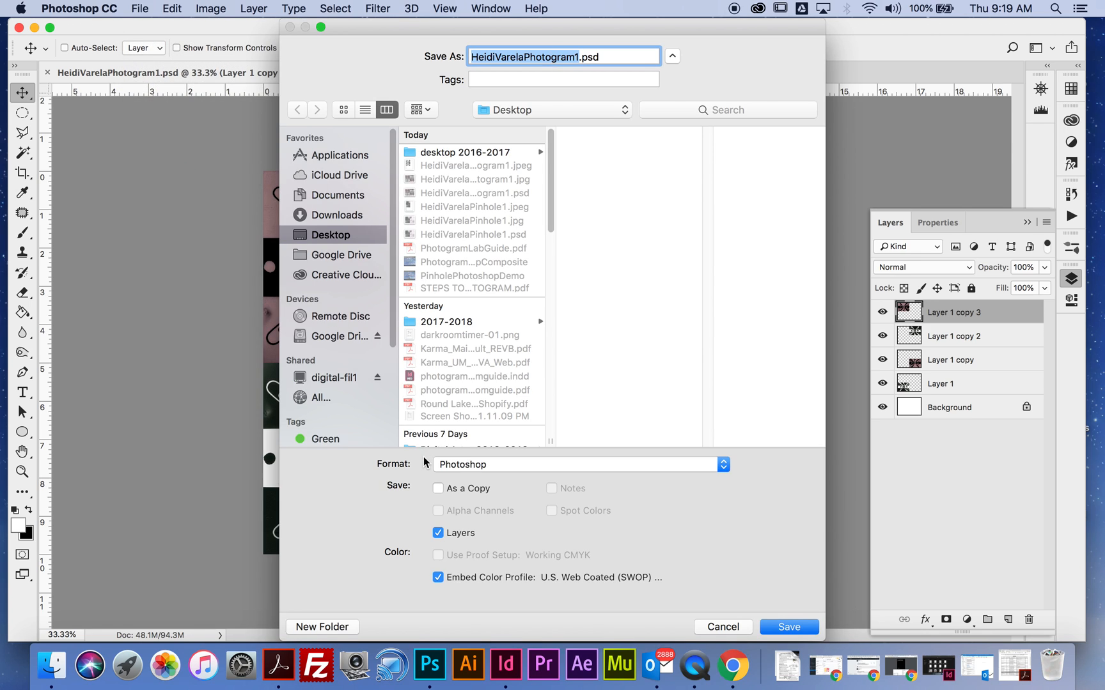
pyautogui.click(463, 464)
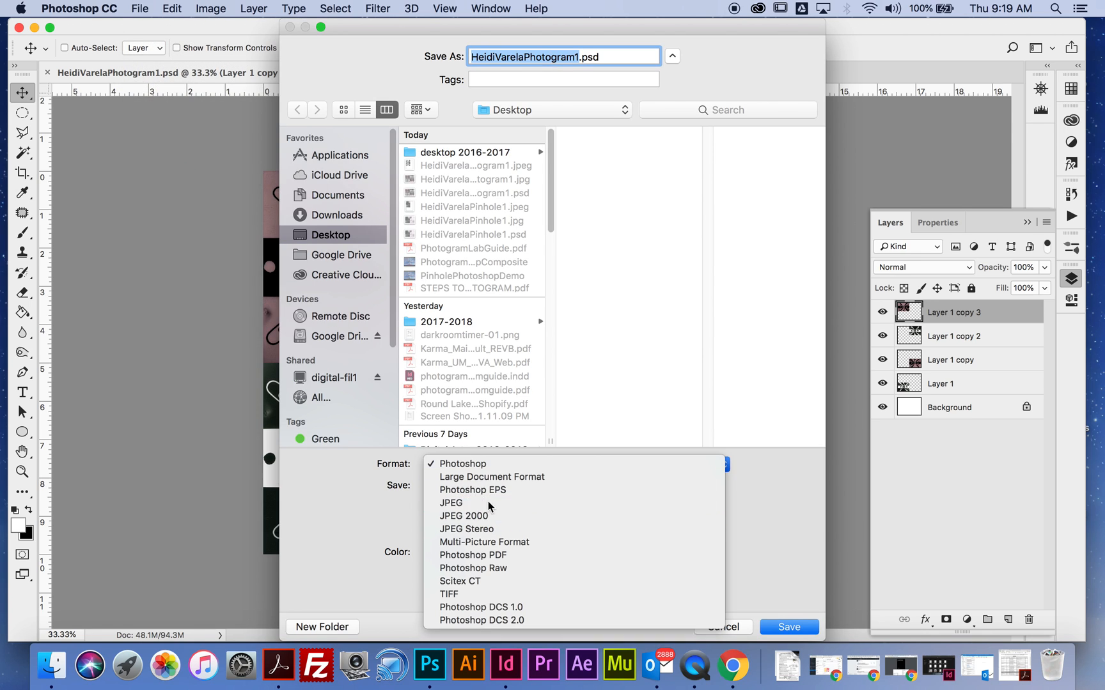
pyautogui.click(473, 501)
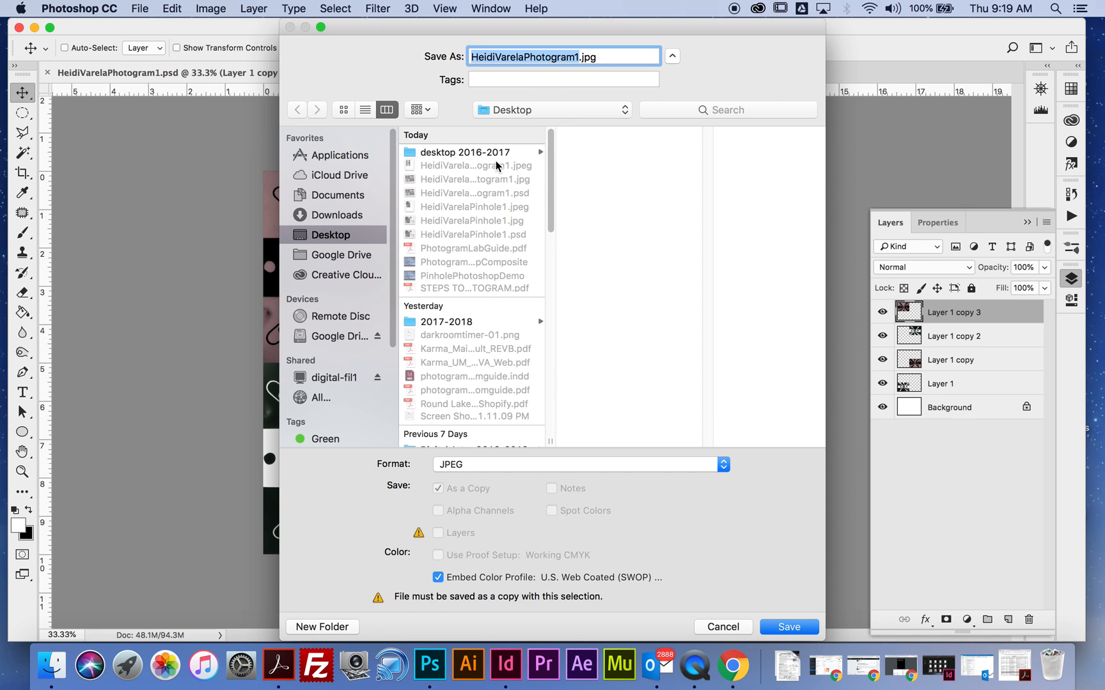
pyautogui.moveTo(551, 184); pyautogui.dragTo(564, 255)
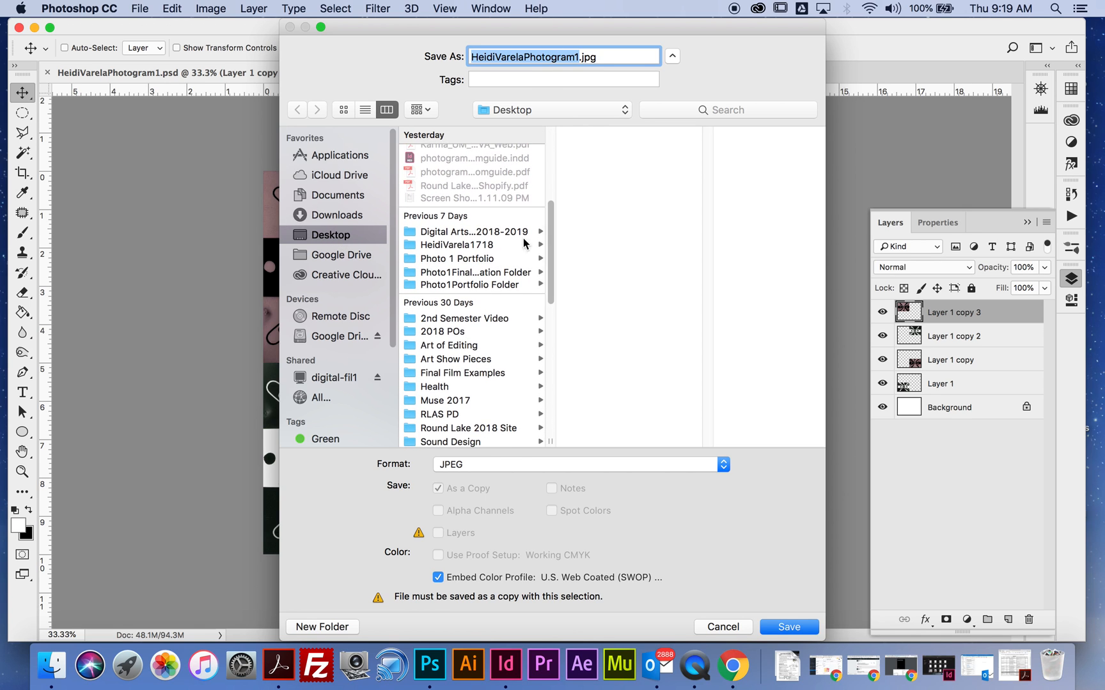
pyautogui.click(511, 244)
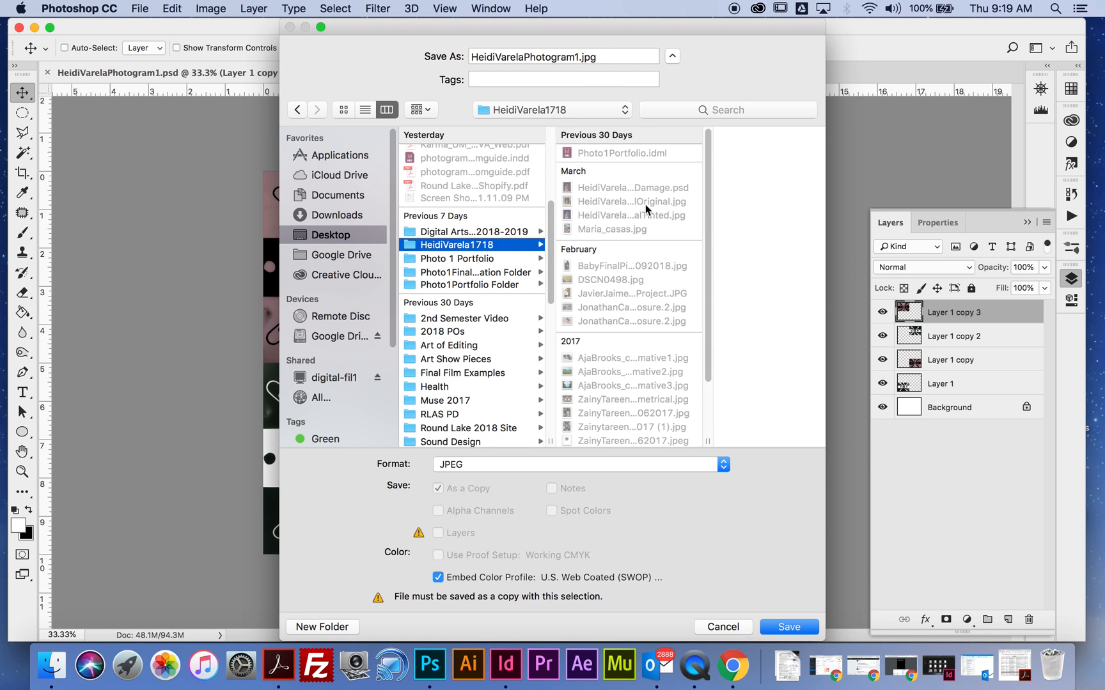
pyautogui.click(786, 625)
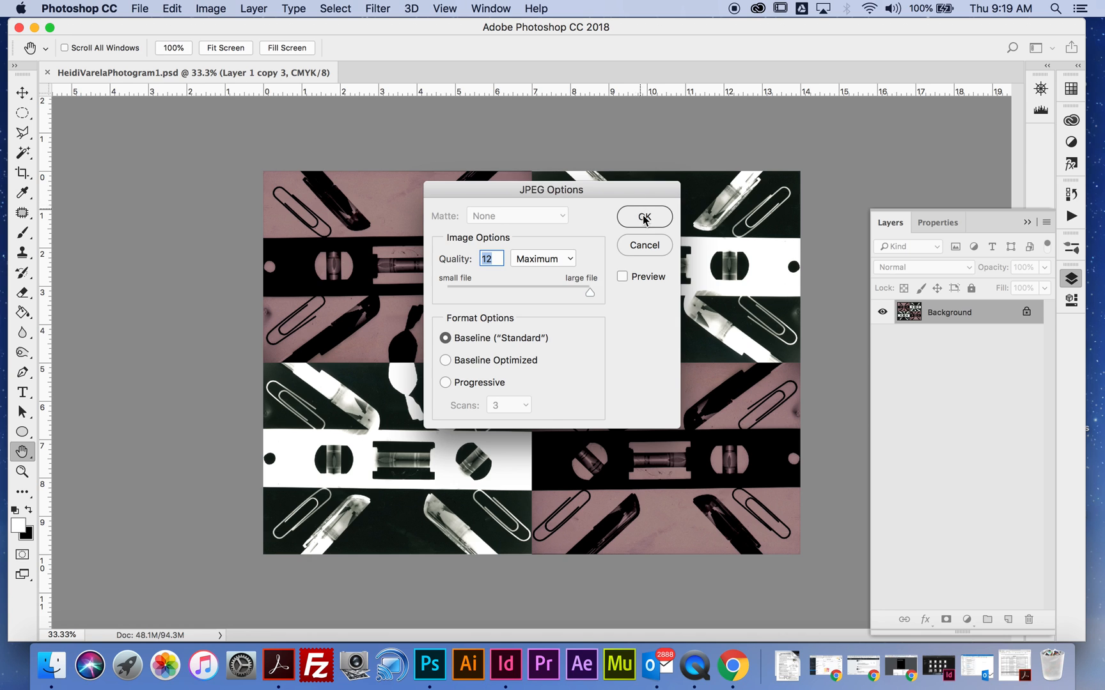
pyautogui.click(639, 215)
# - Minimize Photoshop and place the photogram JPG beside Photo1Portfolio.idml in the portfolio folder
pyautogui.click(35, 28)
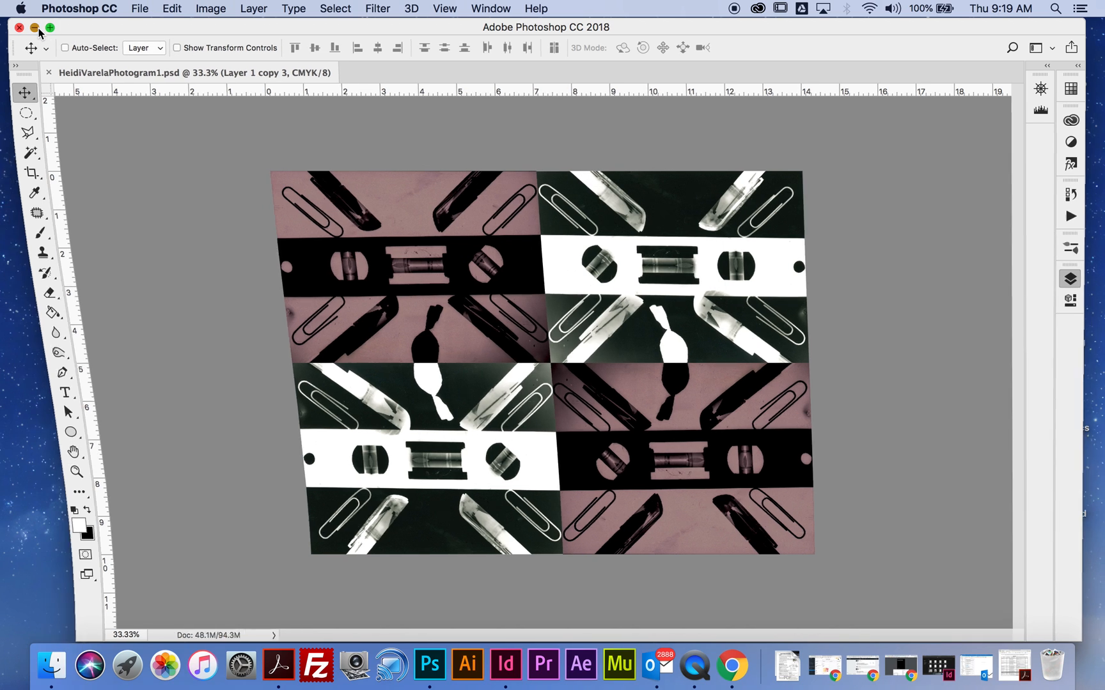
pyautogui.click(854, 455)
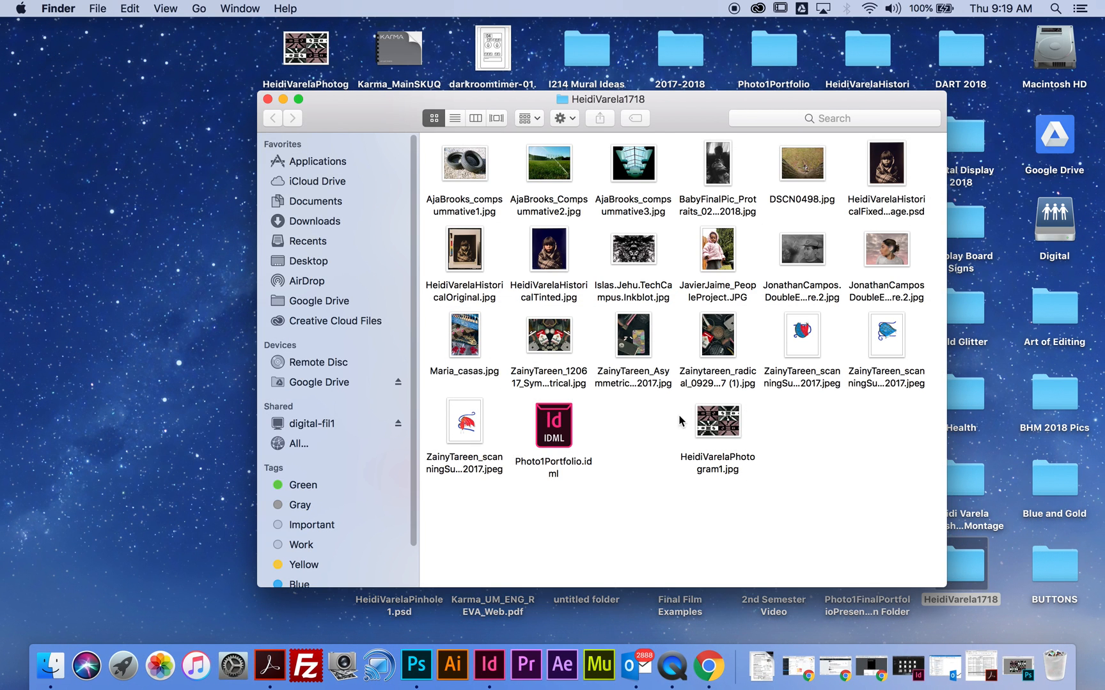
pyautogui.moveTo(701, 421); pyautogui.dragTo(623, 424)
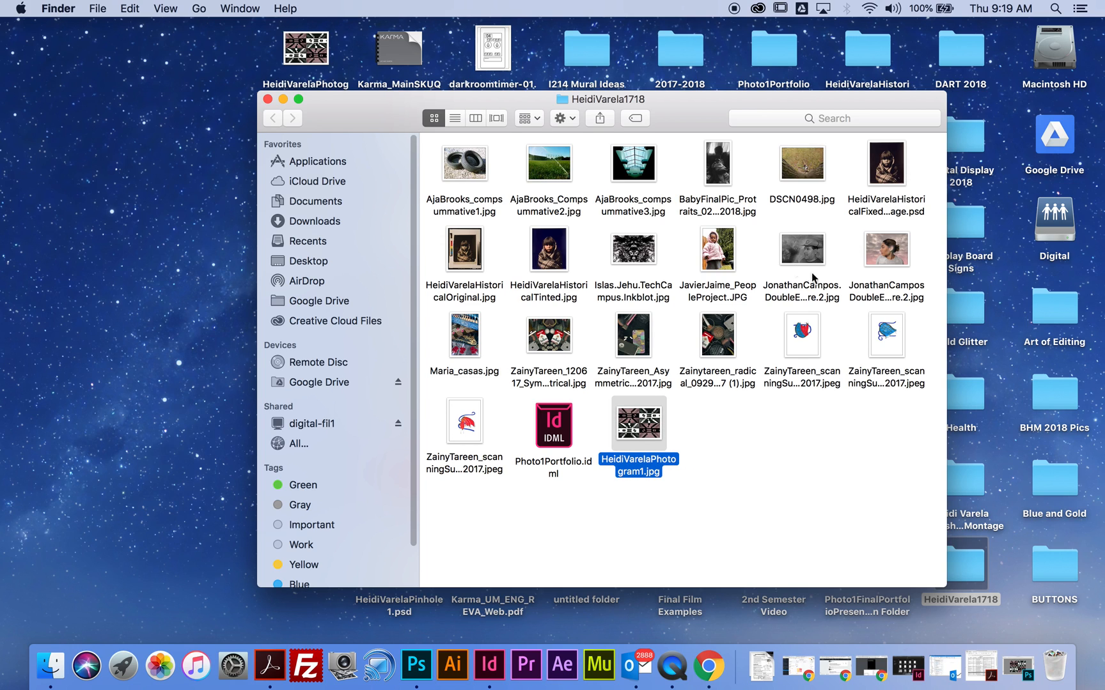
pyautogui.click(782, 470)
# - Switch to Chrome, enlarge its window to fill more of the screen, and open the bookmarked Digital Arts 116 website
pyautogui.click(710, 664)
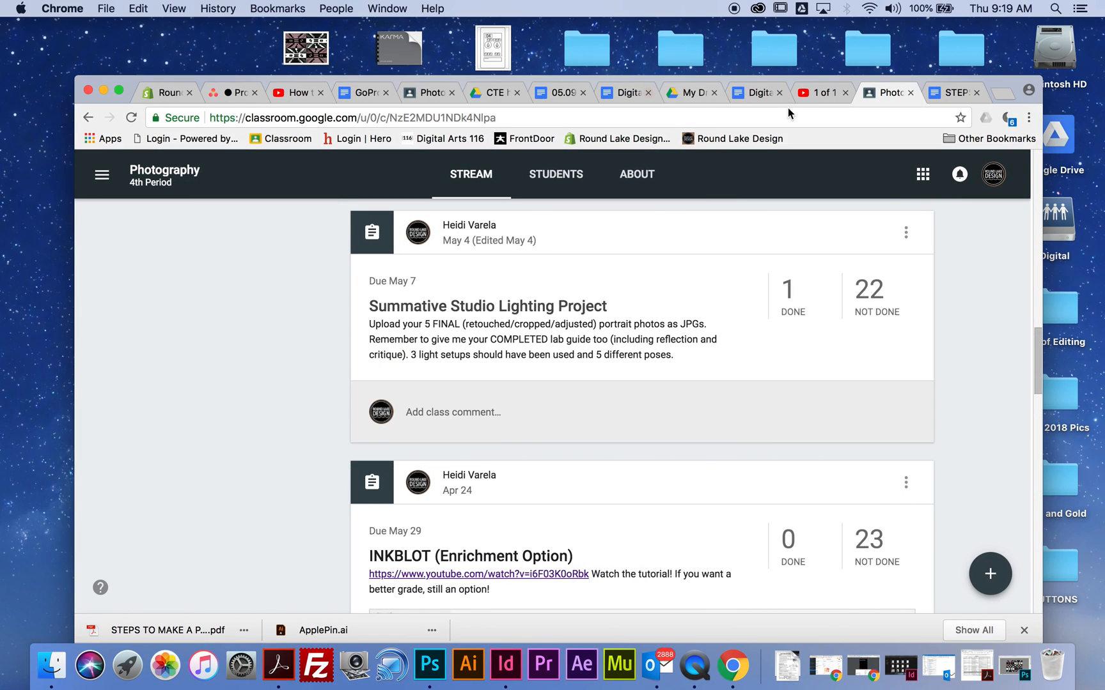
pyautogui.moveTo(780, 80); pyautogui.dragTo(761, 21)
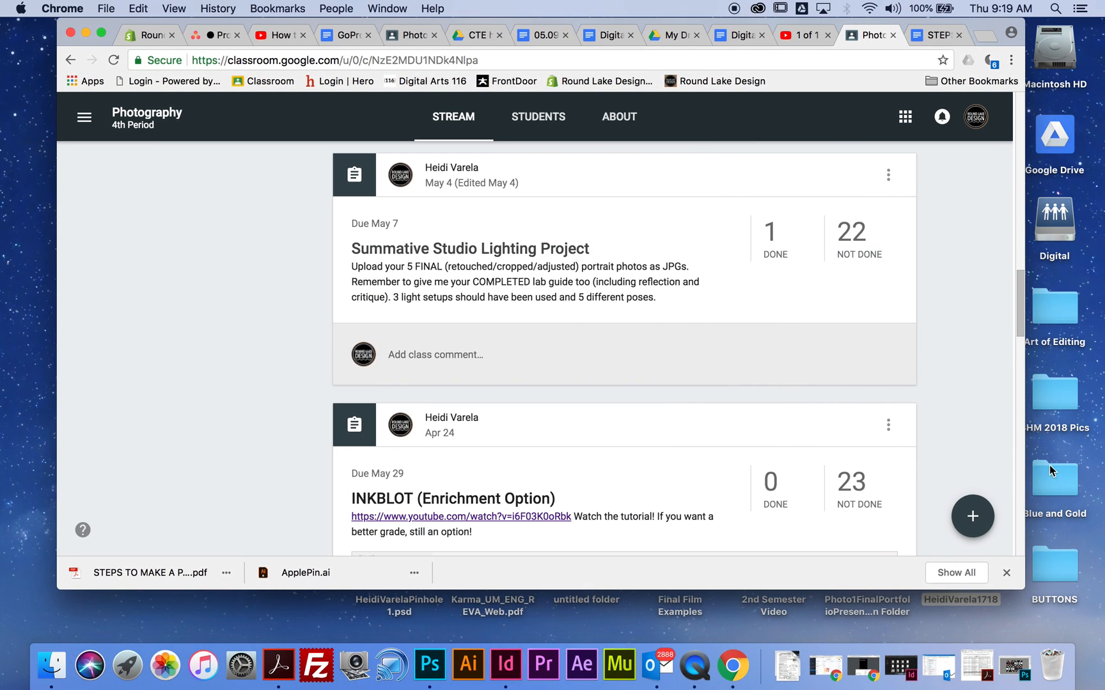
pyautogui.moveTo(1028, 584); pyautogui.dragTo(1077, 640)
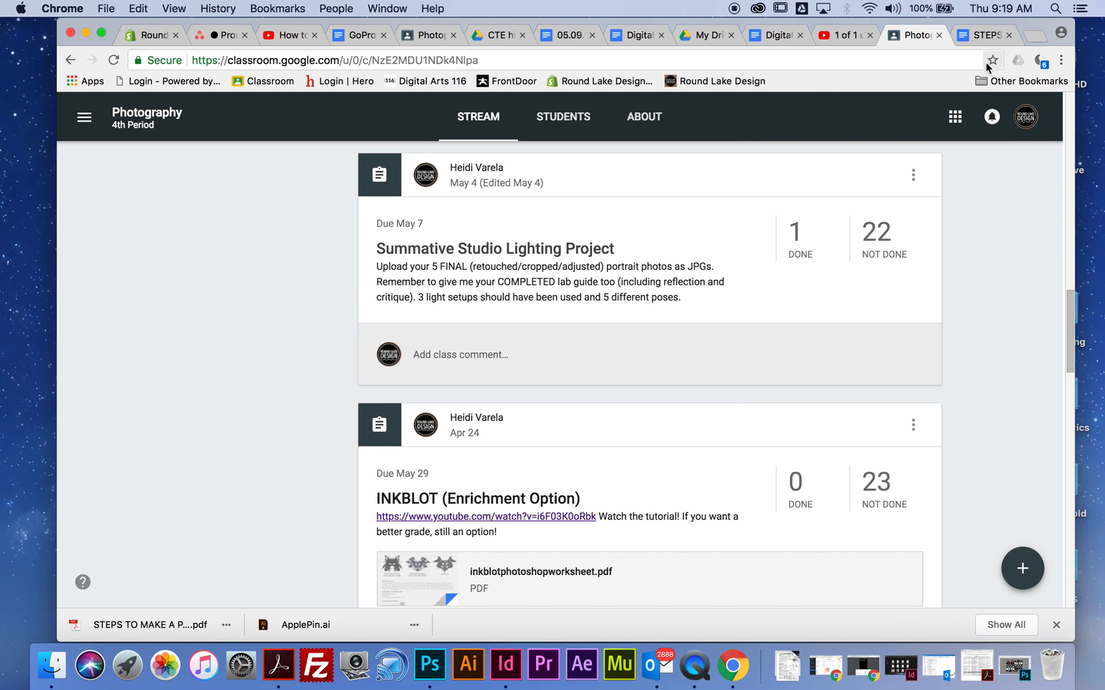
pyautogui.click(417, 83)
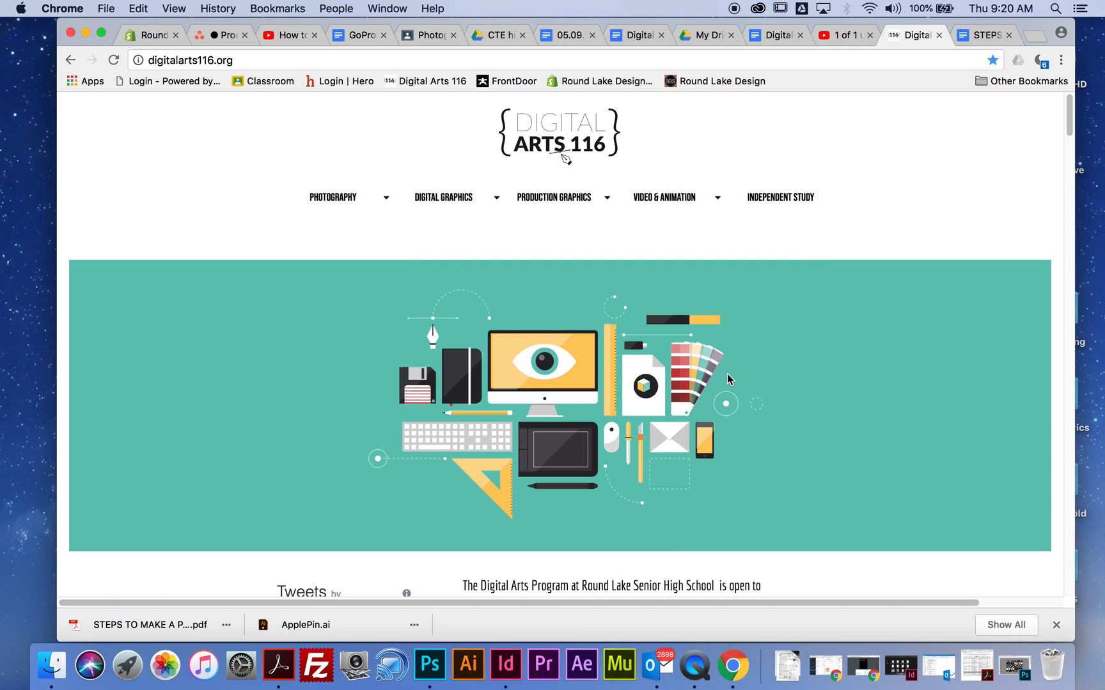
# - Capture a screenshot of the entire browser window showing the Digital Arts 116 homepage, then minimize the browser
pyautogui.press('super+shift+4')
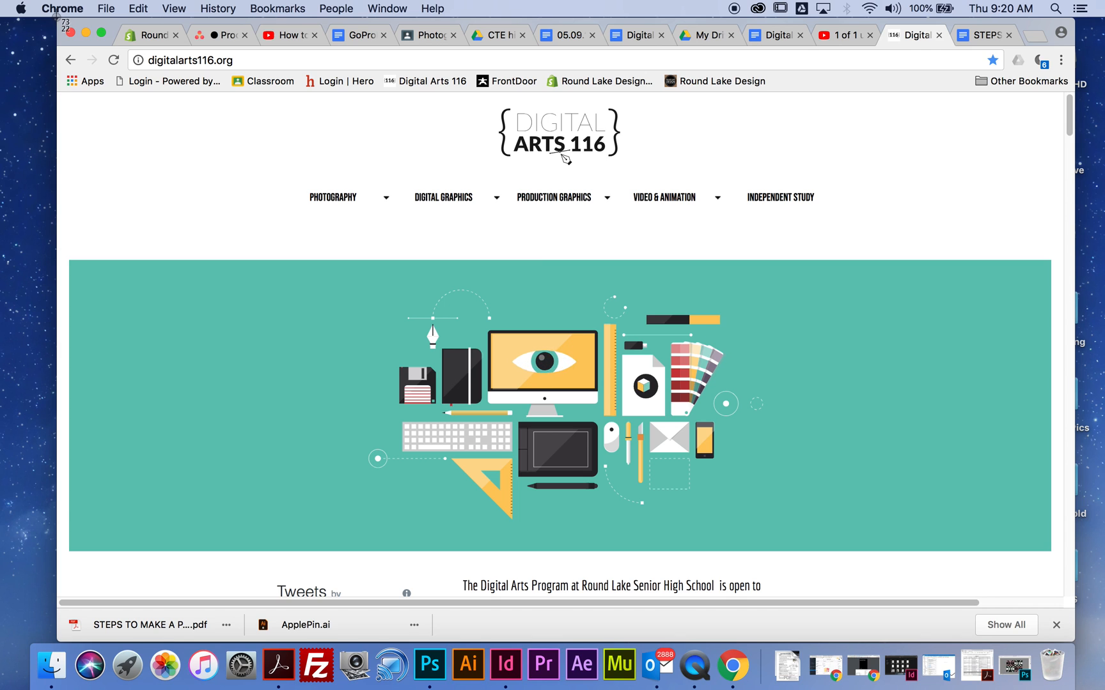
pyautogui.moveTo(59, 18); pyautogui.dragTo(1076, 647)
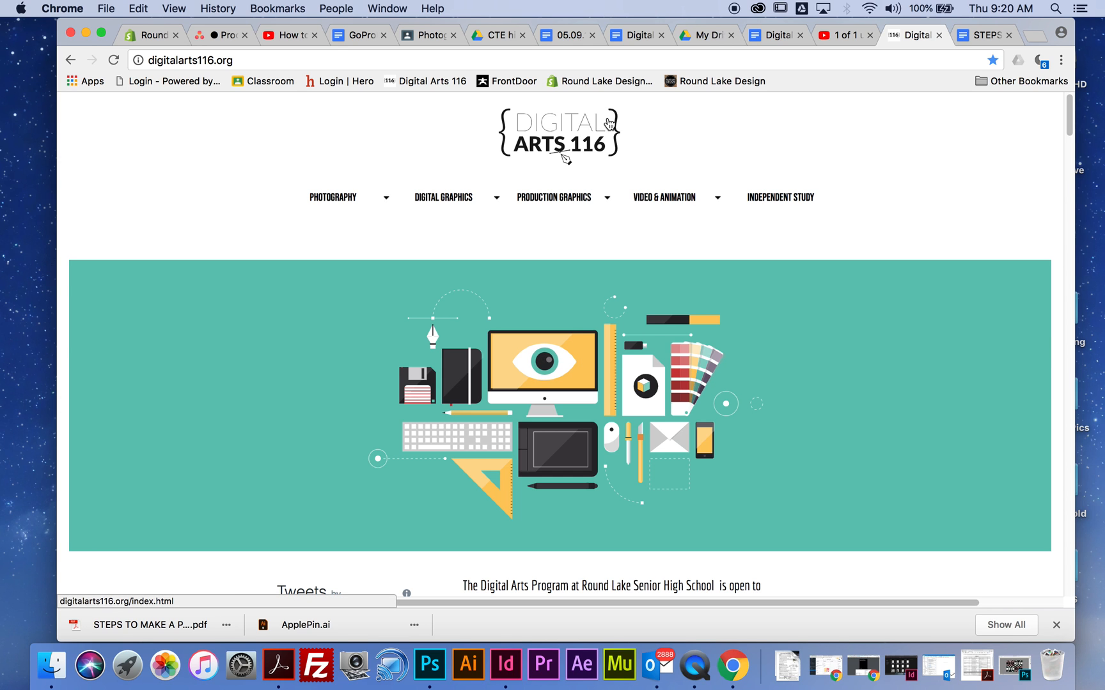
pyautogui.click(85, 33)
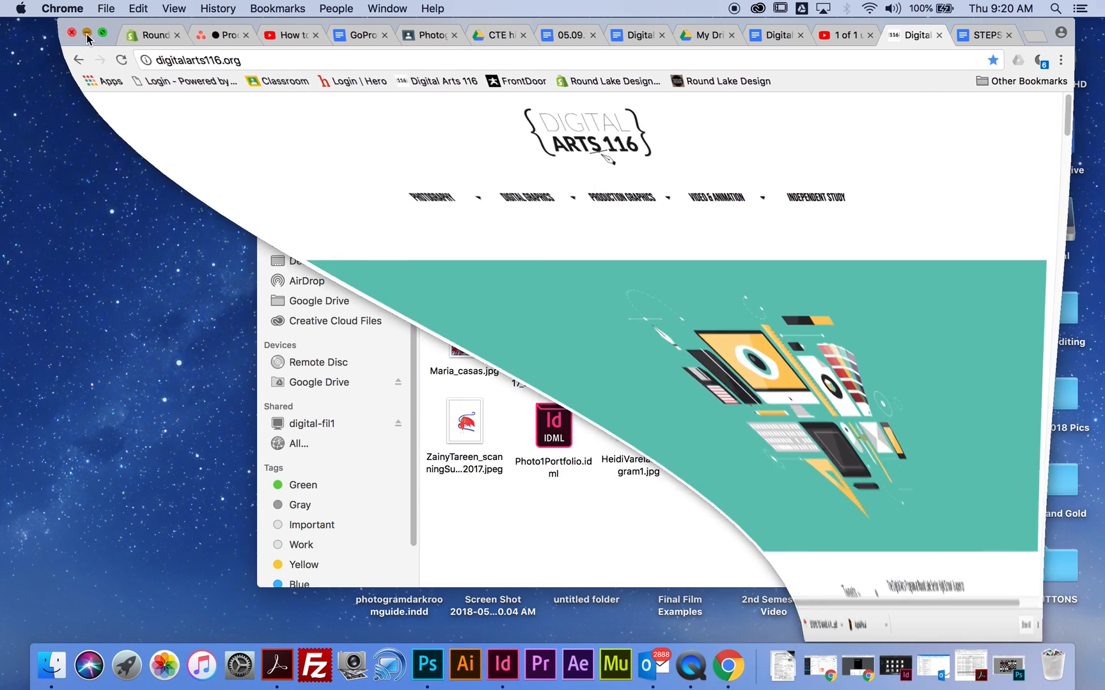
# - Move the new website screenshot from the desktop into the name-labelled 1718 portfolio folder and open that folder
pyautogui.click(282, 101)
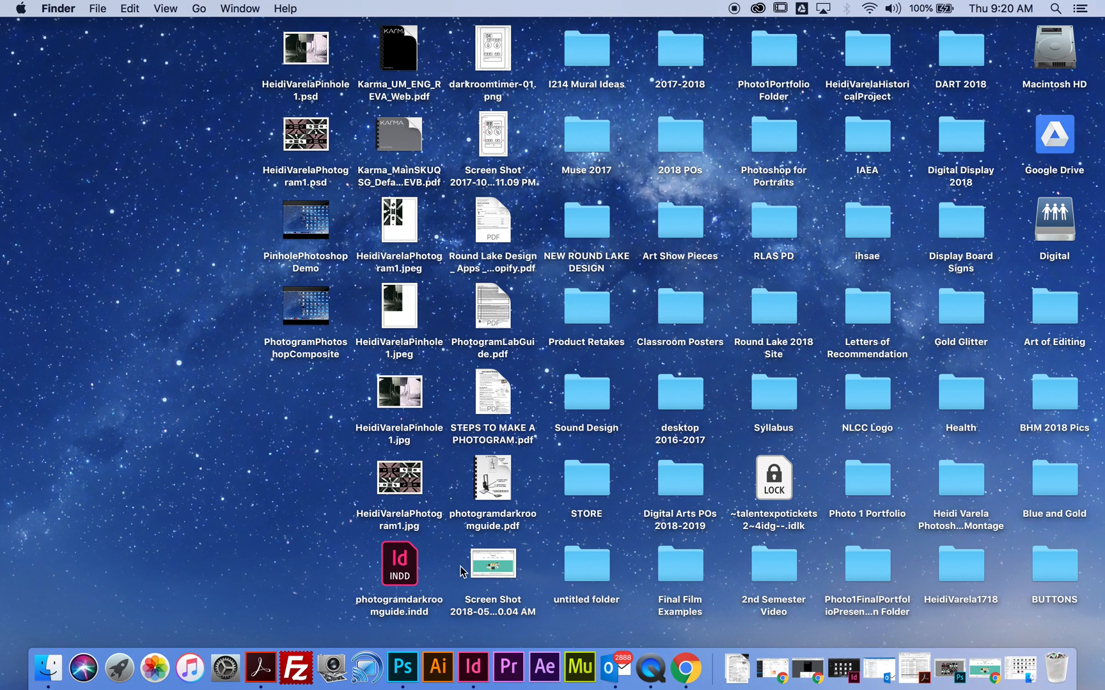
pyautogui.click(491, 571)
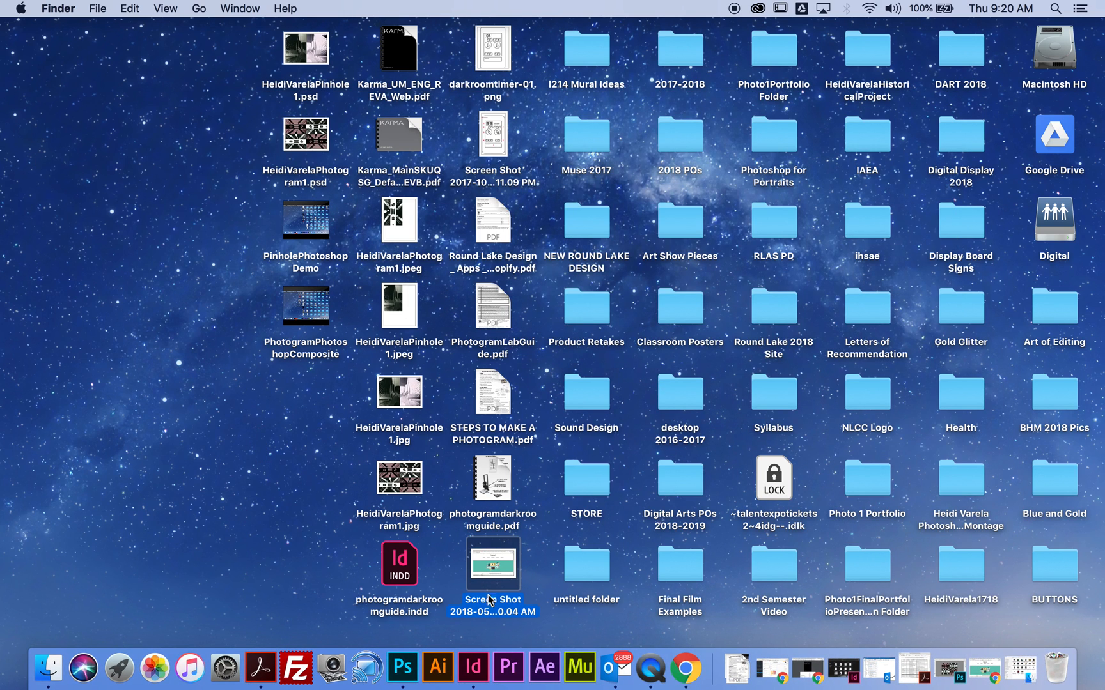
pyautogui.moveTo(488, 571); pyautogui.dragTo(984, 572)
pyautogui.doubleClick(988, 572)
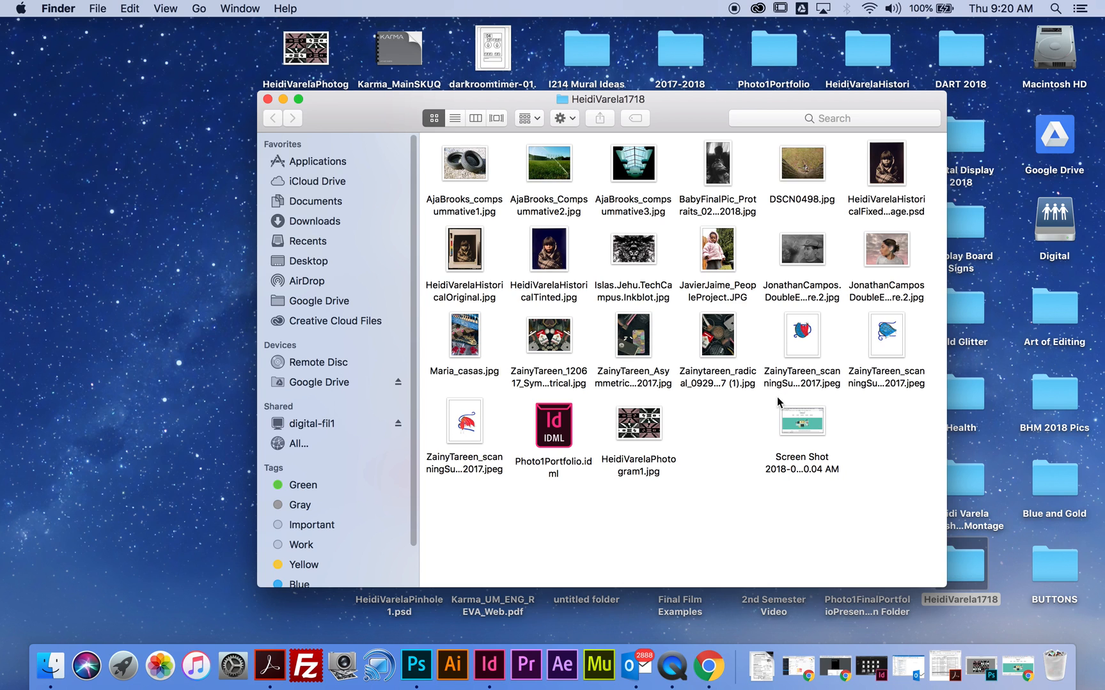
# - Consult the portfolio checklist PDF for the required file name of the website homepage screenshot
pyautogui.click(804, 460)
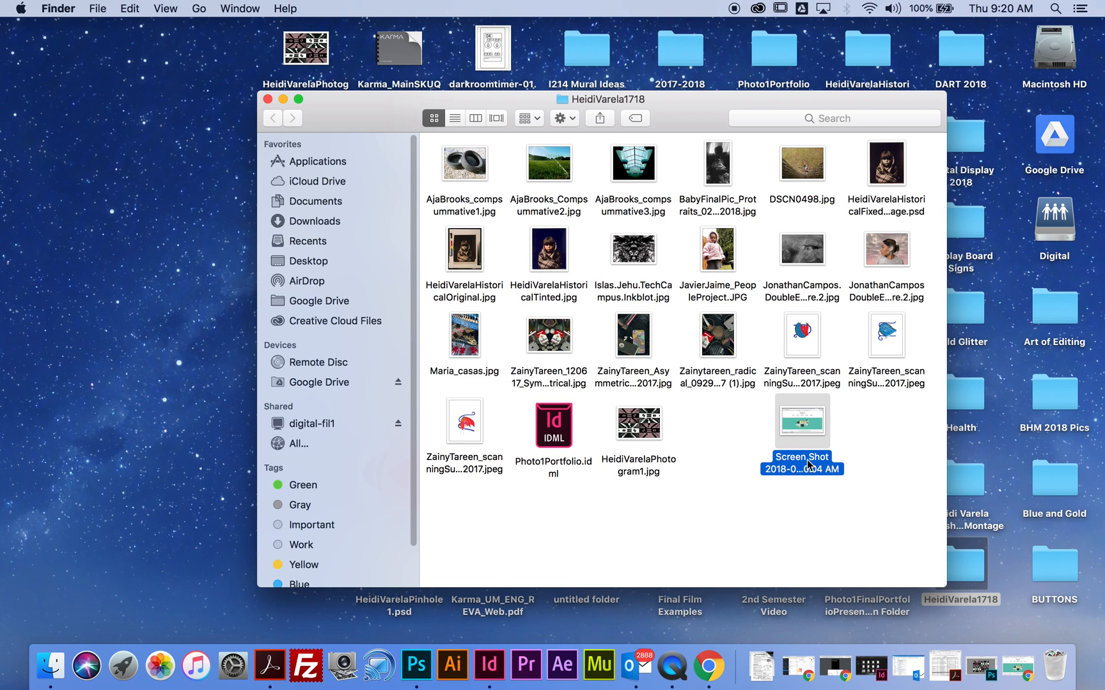
pyautogui.rightClick(808, 469)
pyautogui.click(540, 413)
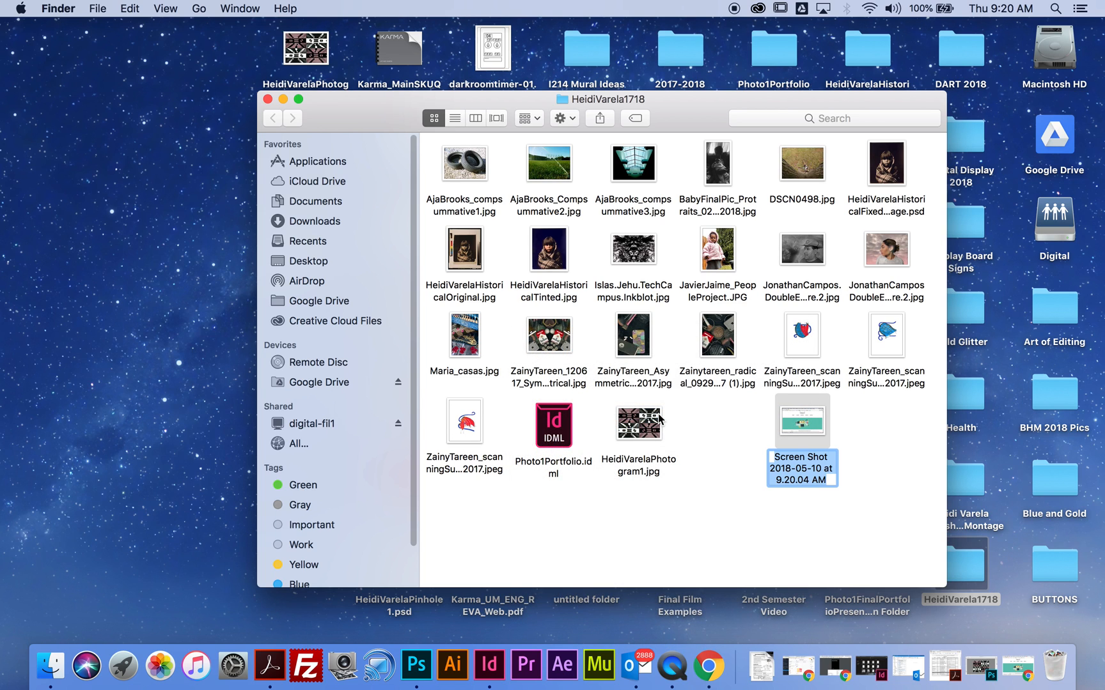
pyautogui.click(935, 662)
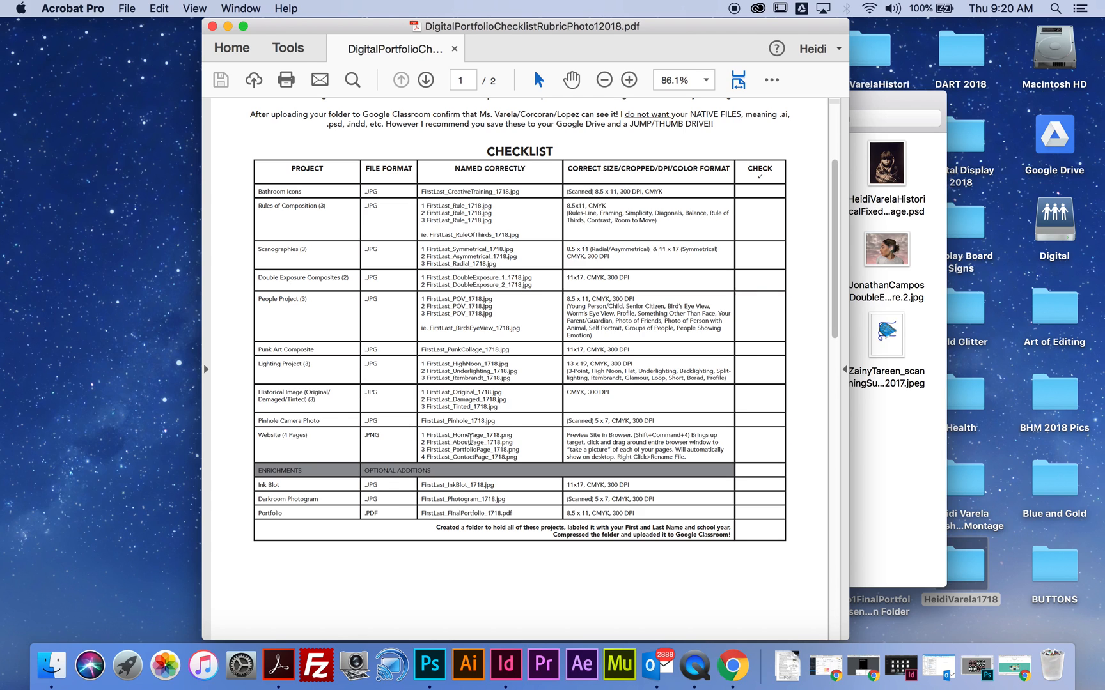
# - Rename the website screenshot in the portfolio folder with the student's first and last name followed by HomePage
pyautogui.click(881, 450)
pyautogui.click(804, 467)
pyautogui.rightClick(812, 468)
pyautogui.click(563, 411)
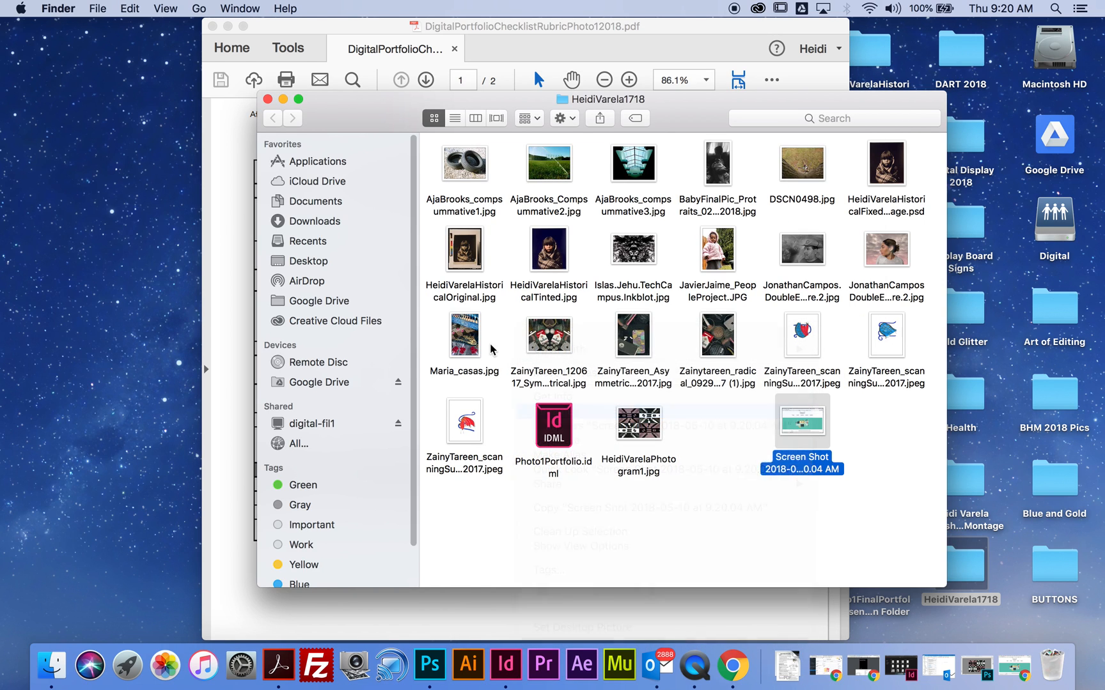
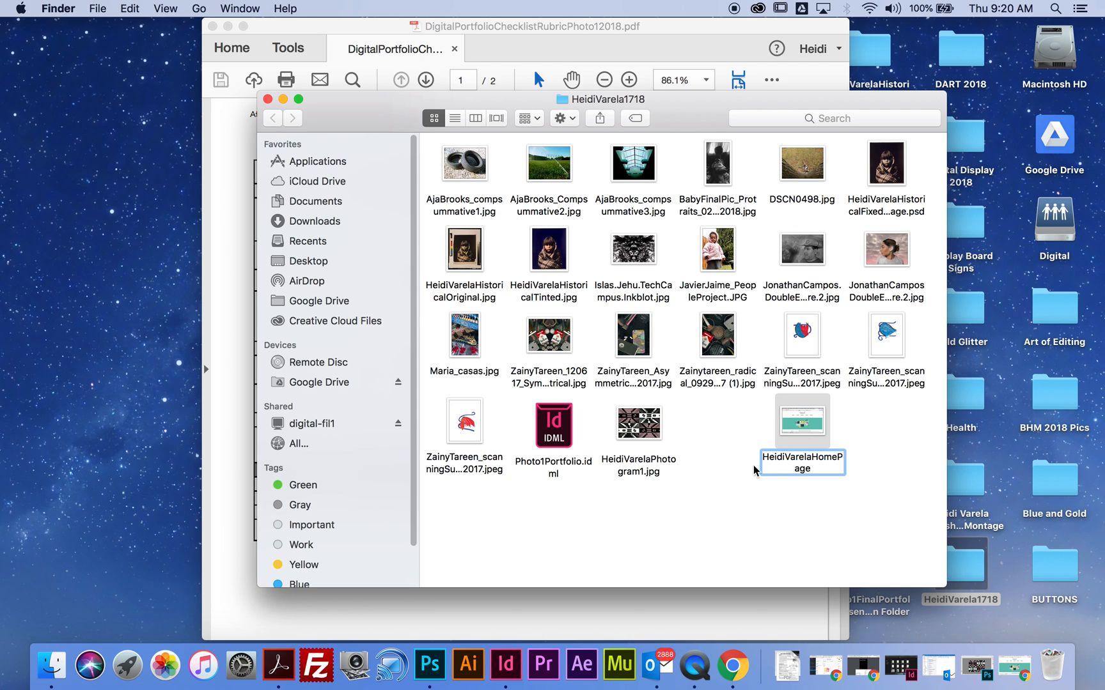
pyautogui.click(831, 492)
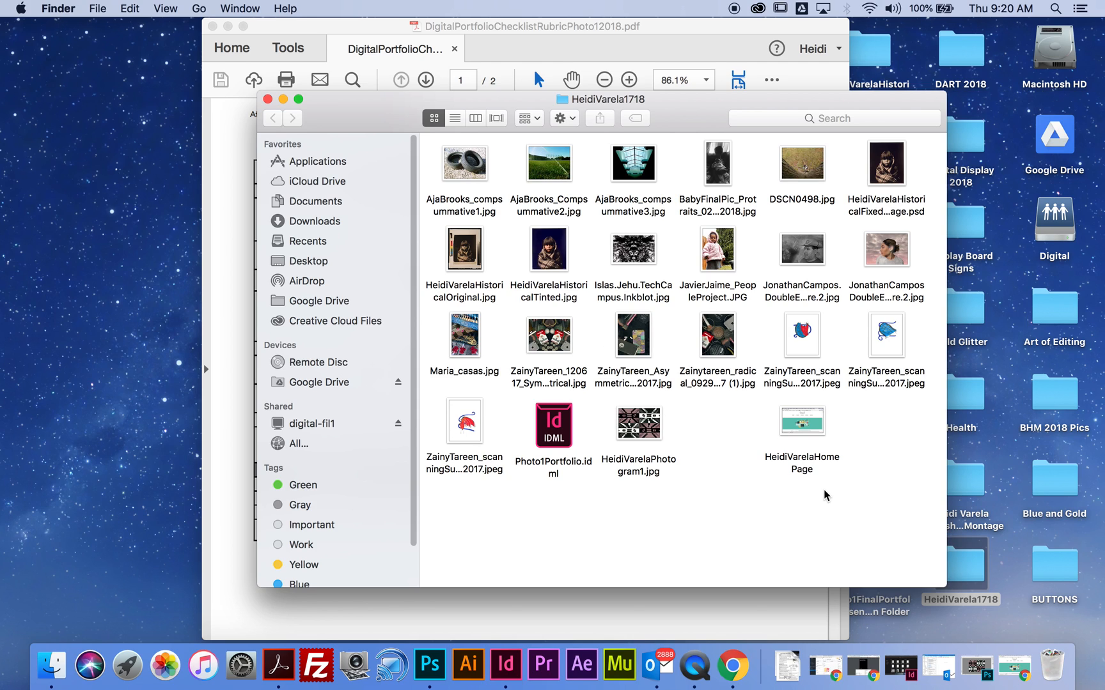
# - Check the homepage screenshot's file information, place it beside the photogram JPG and close the portfolio folder
pyautogui.click(816, 433)
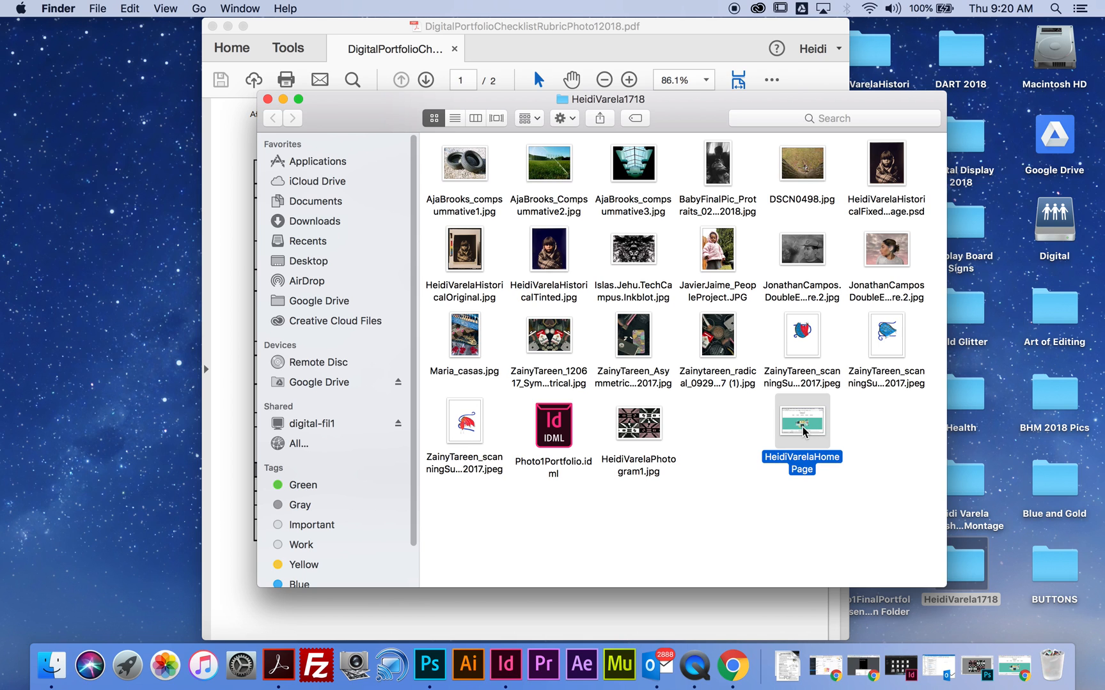
pyautogui.rightClick(804, 432)
pyautogui.click(834, 397)
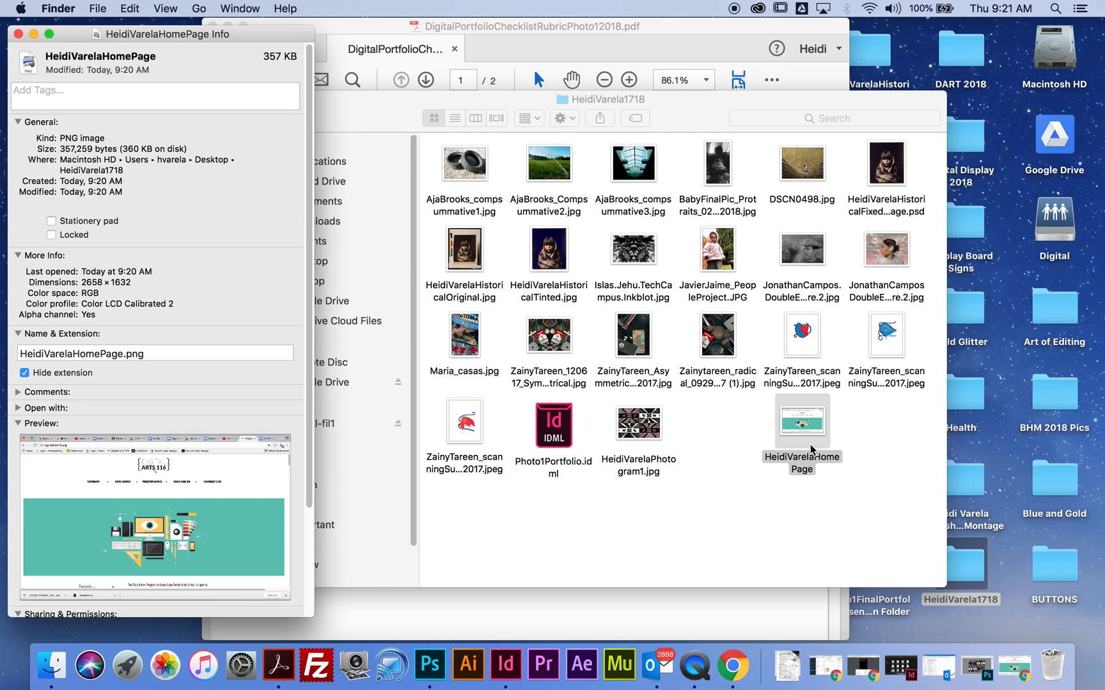
pyautogui.click(18, 33)
pyautogui.moveTo(805, 423); pyautogui.dragTo(737, 417)
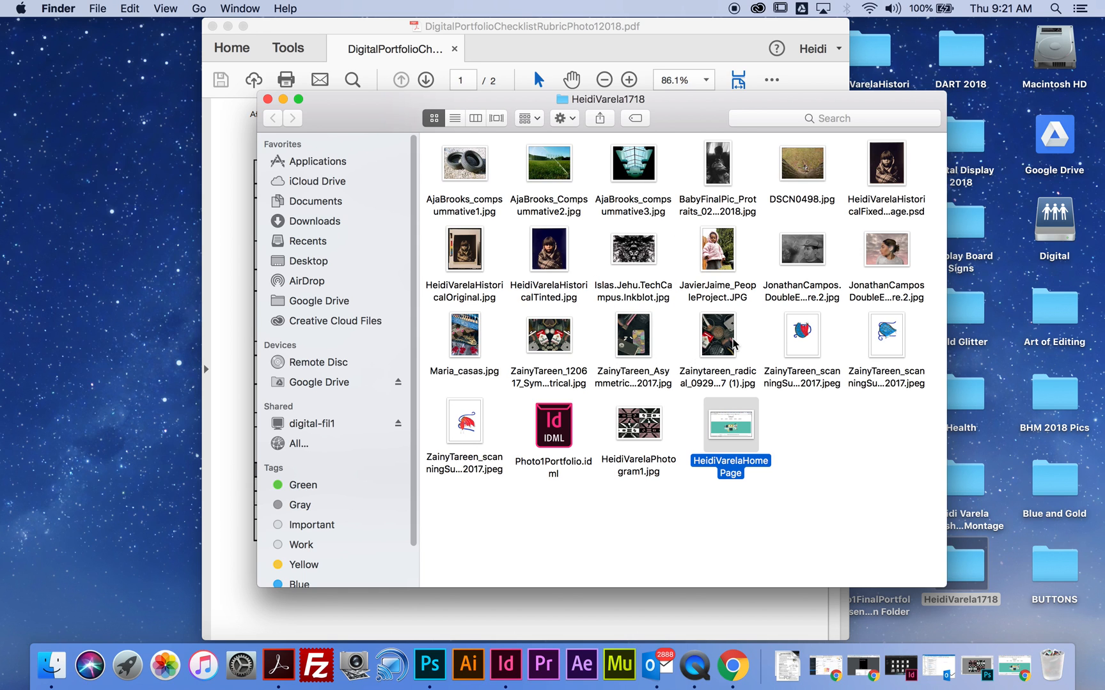
pyautogui.click(268, 99)
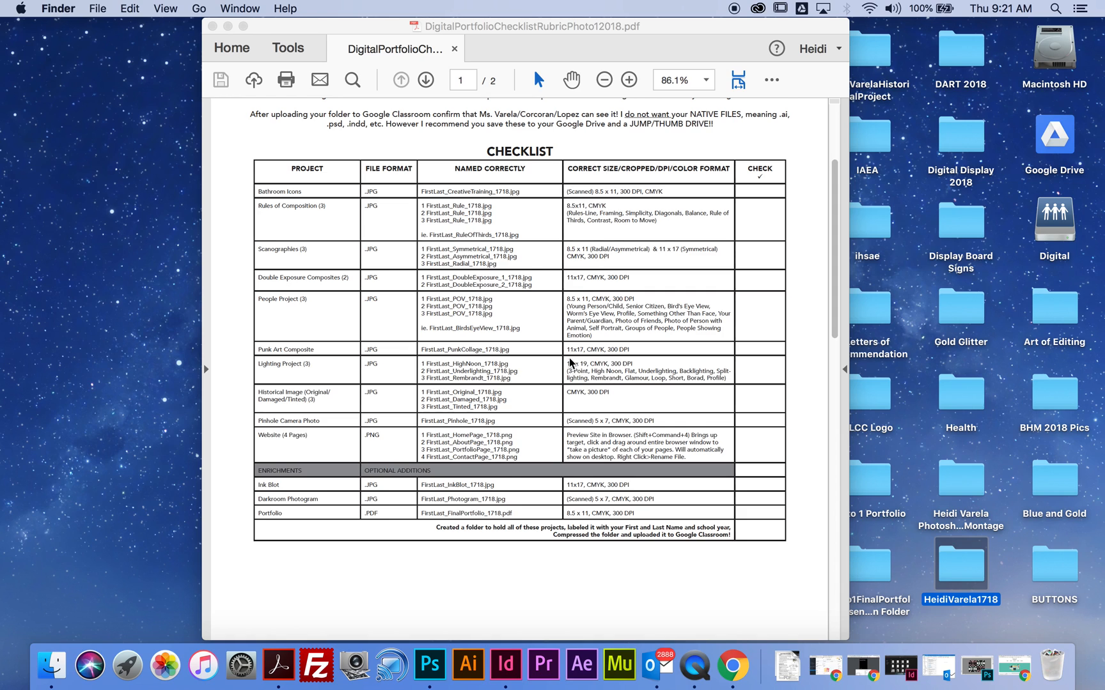
# - Review the checklist PDF's folder instructions and project table, and minimize the document
pyautogui.scroll(-10, 569, 357)
pyautogui.scroll(15, 562, 307)
pyautogui.scroll(-3, 557, 273)
pyautogui.click(739, 152)
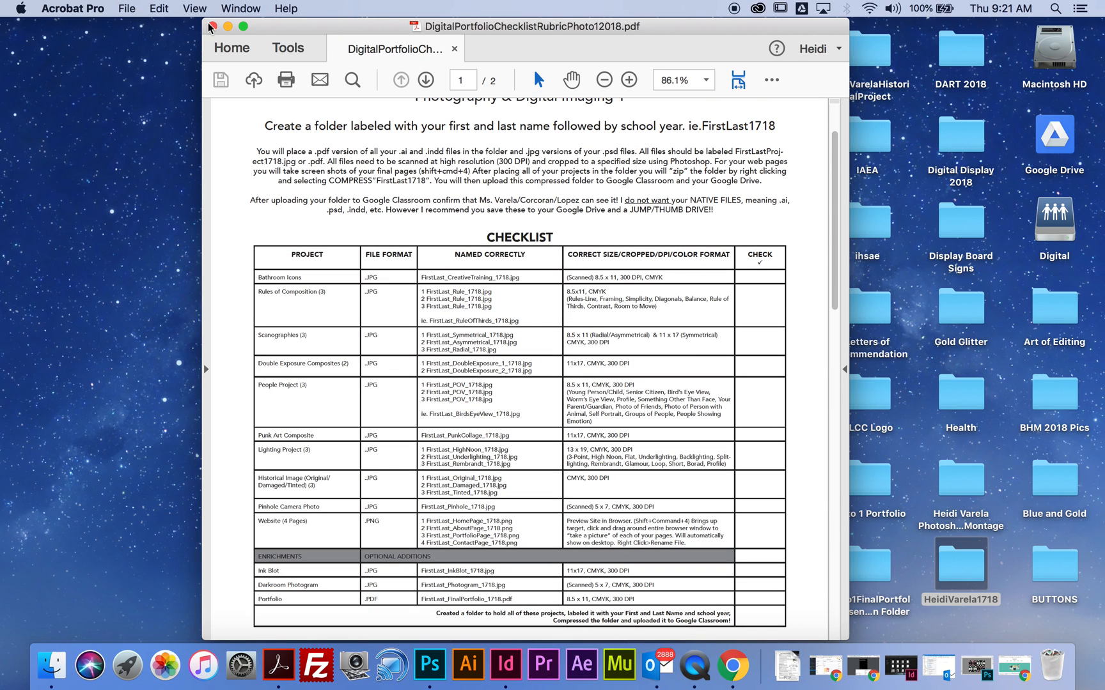
pyautogui.click(227, 26)
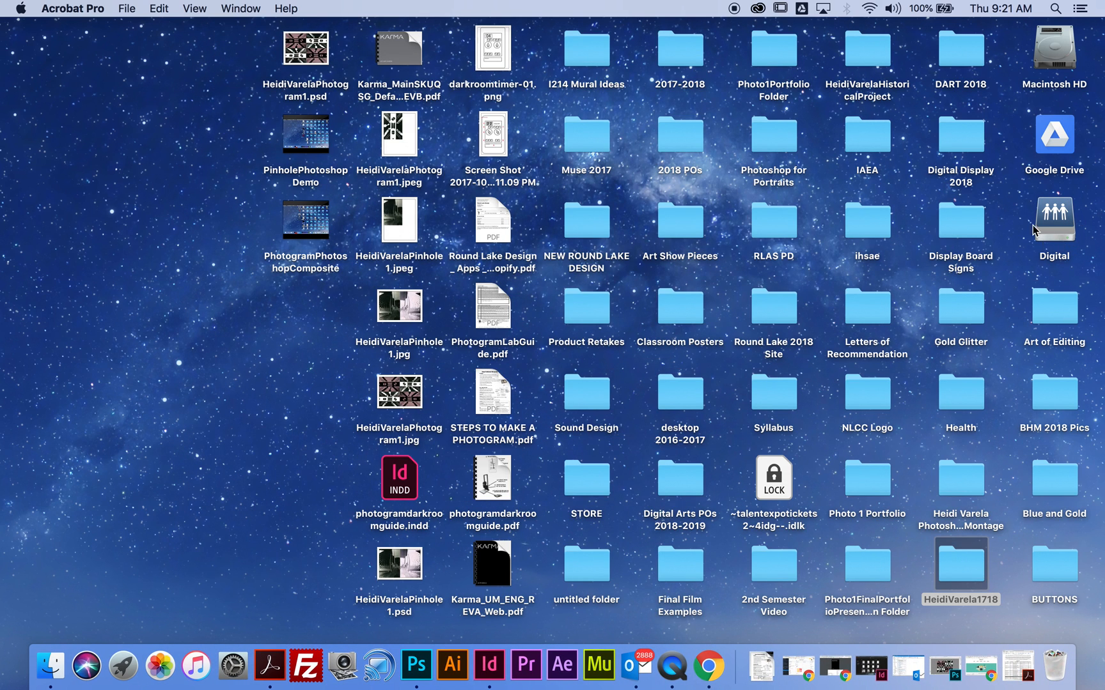
# - Open the Photo1Portfolio Folder inside the PHOTO folder on the Digital server drive
pyautogui.click(1049, 230)
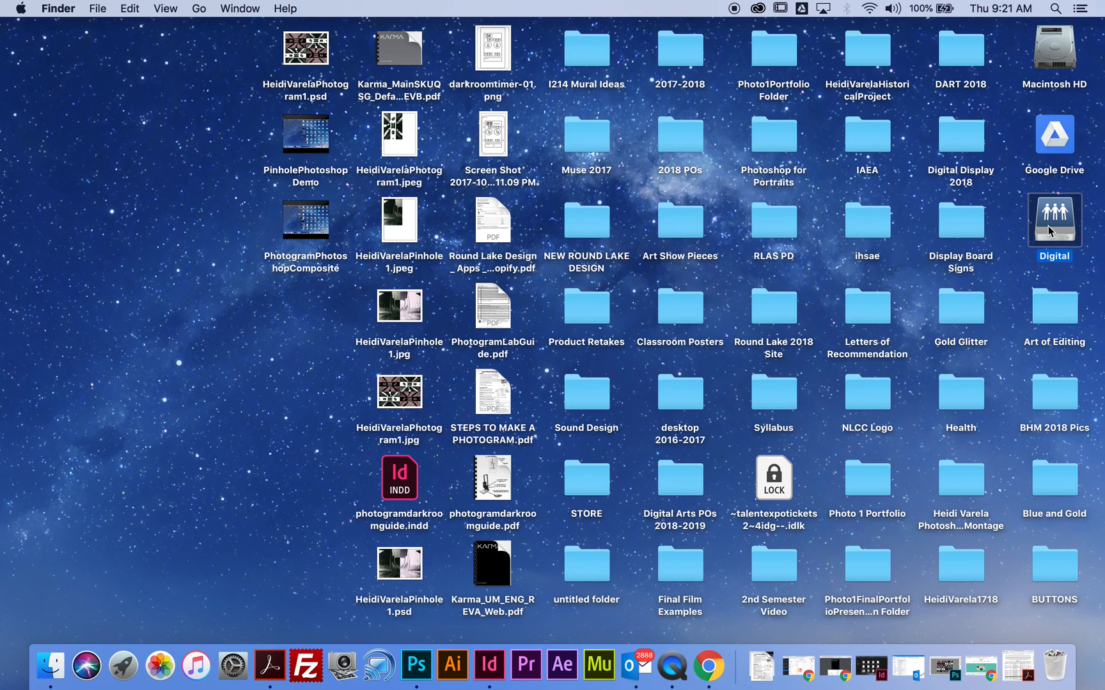
pyautogui.press('super+k')
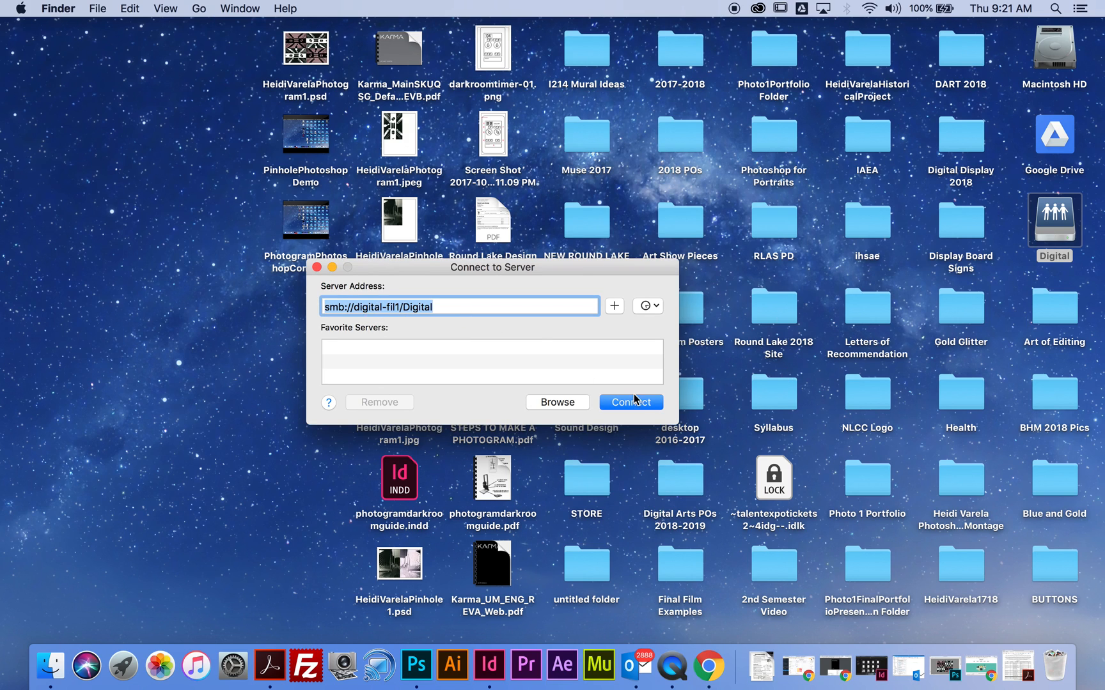
pyautogui.click(317, 268)
pyautogui.doubleClick(1064, 224)
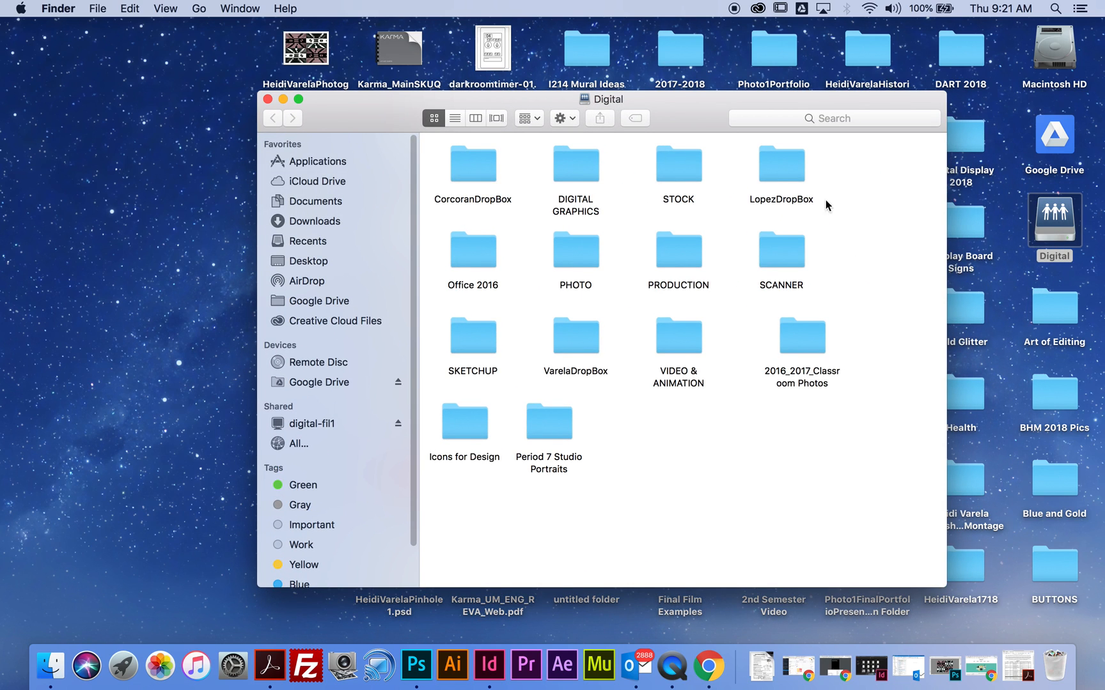
pyautogui.doubleClick(589, 249)
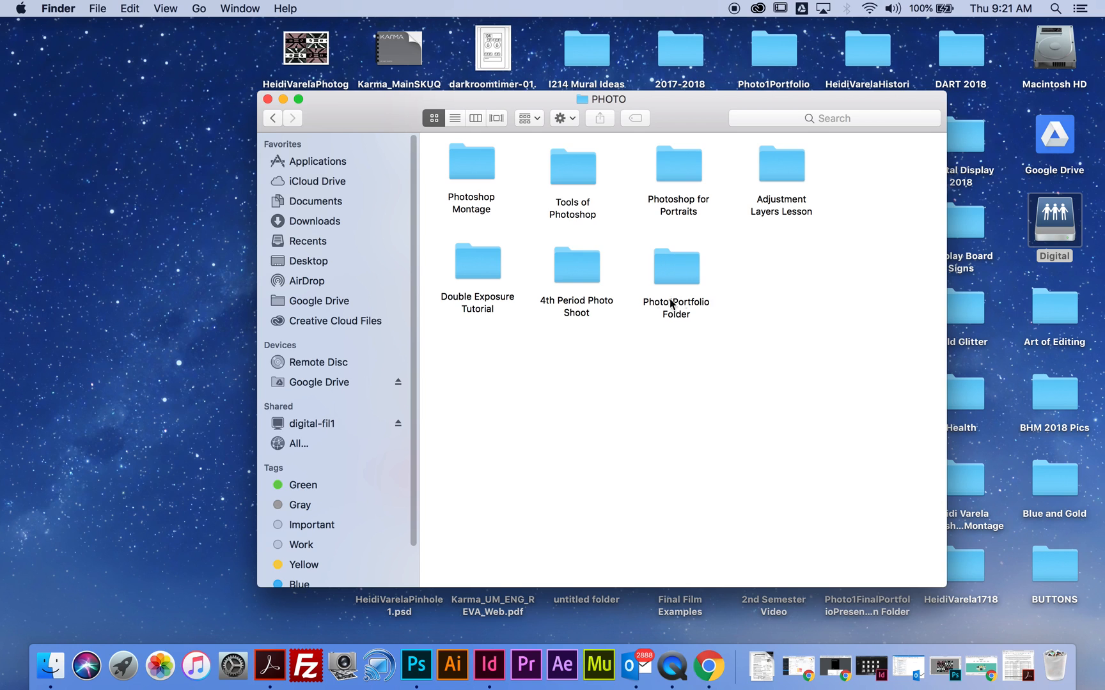
pyautogui.doubleClick(690, 278)
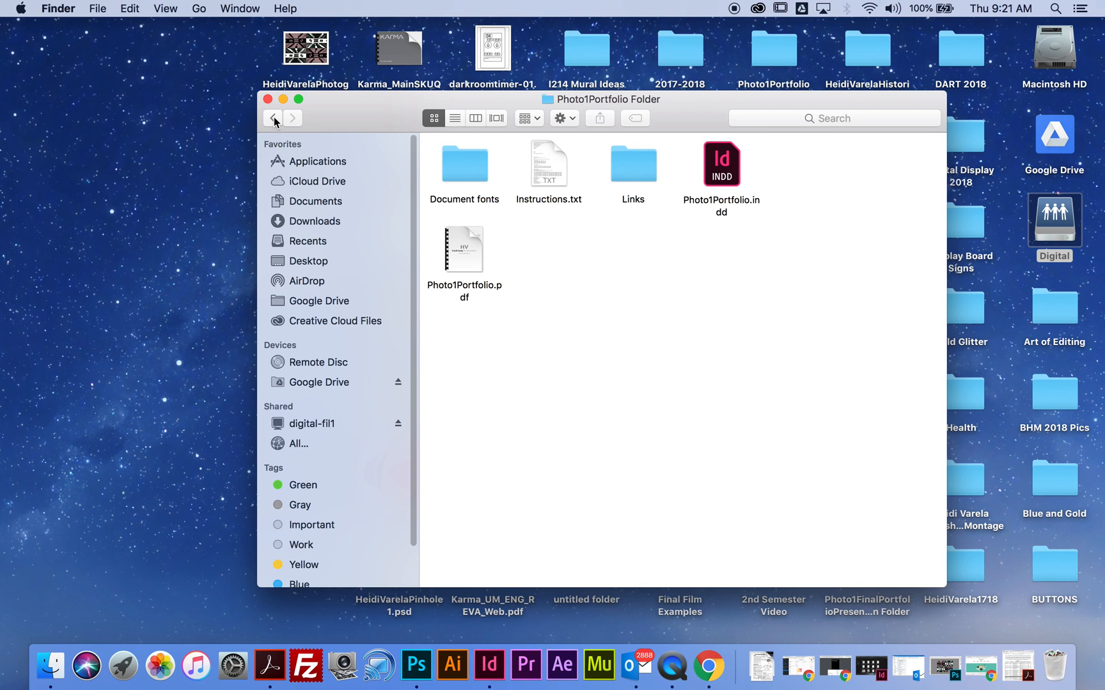
# - Look through the example pages of Photo1Portfolio.pdf, close it and minimize Acrobat
pyautogui.doubleClick(465, 247)
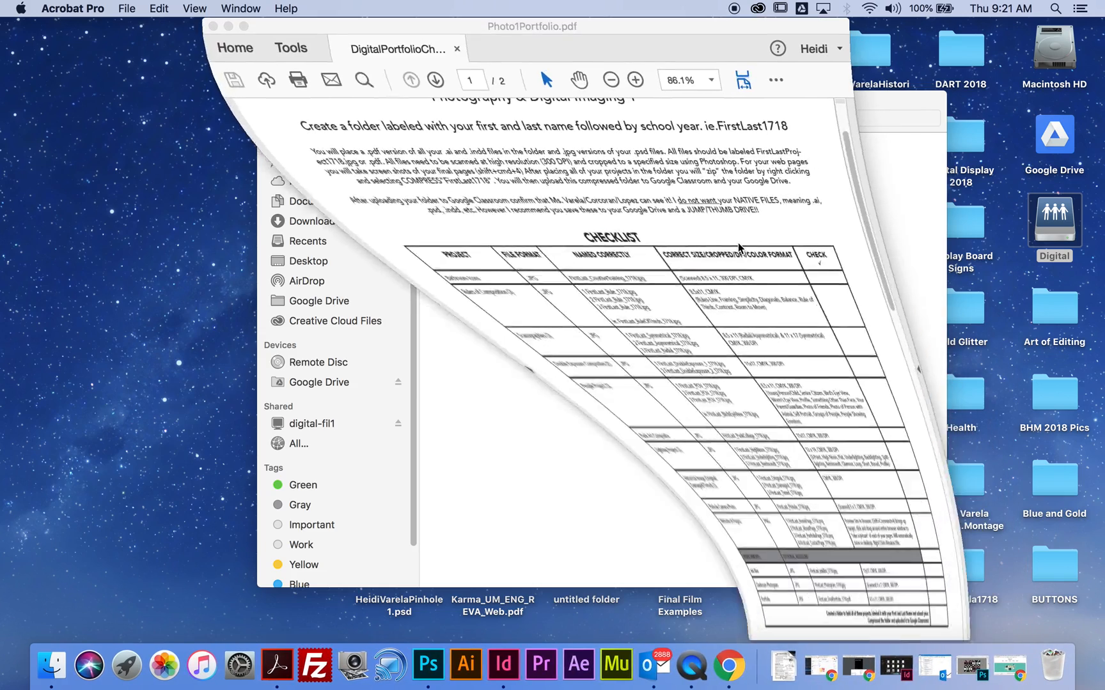
pyautogui.scroll(-10, 684, 262)
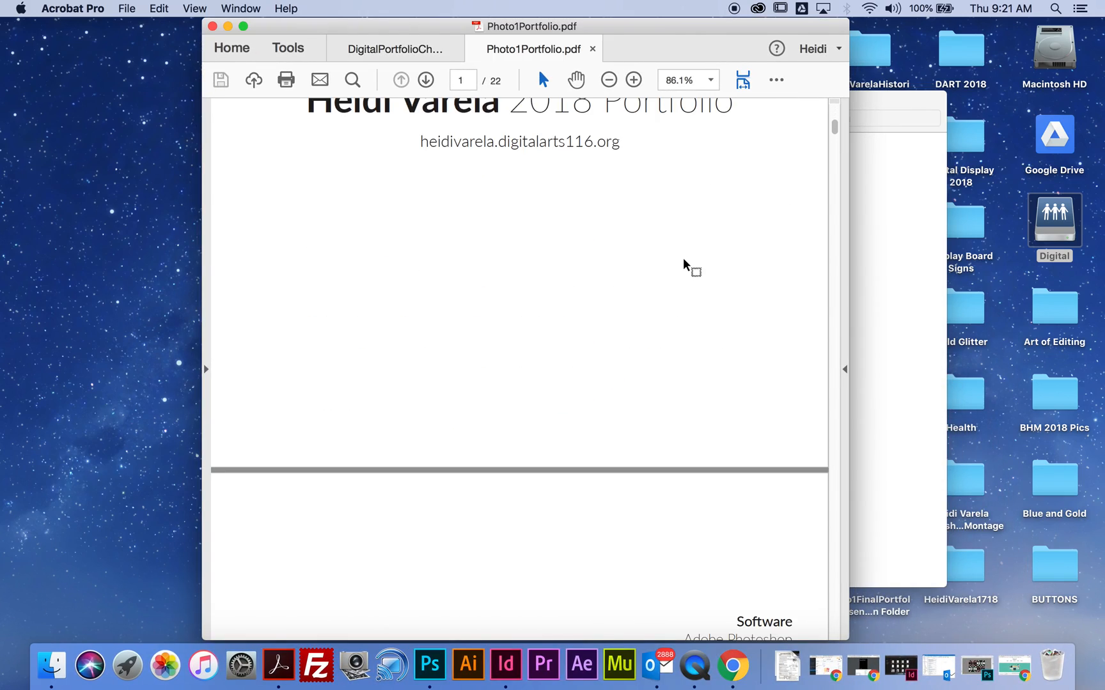
pyautogui.scroll(-20, 684, 262)
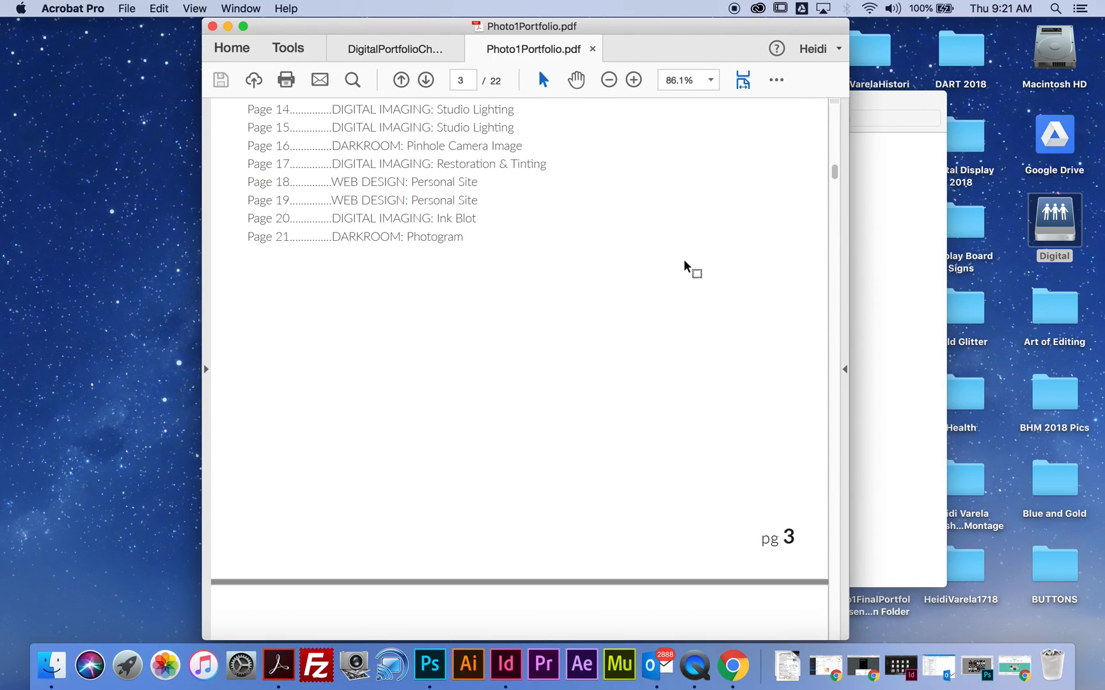
pyautogui.scroll(-20, 684, 264)
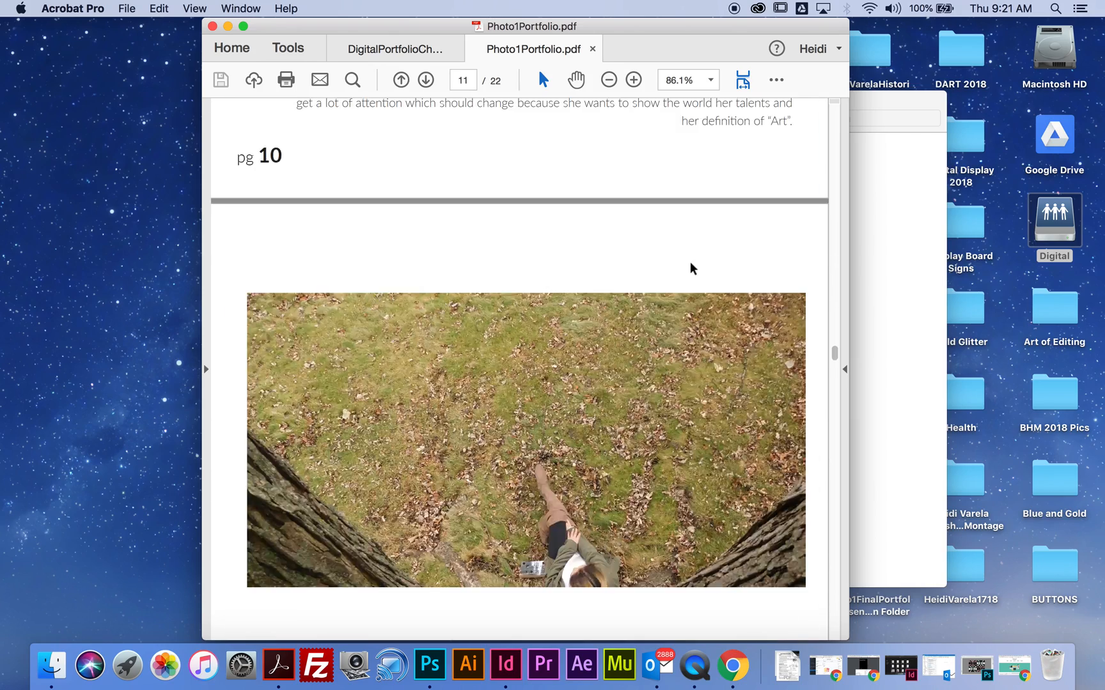
pyautogui.scroll(-20, 692, 269)
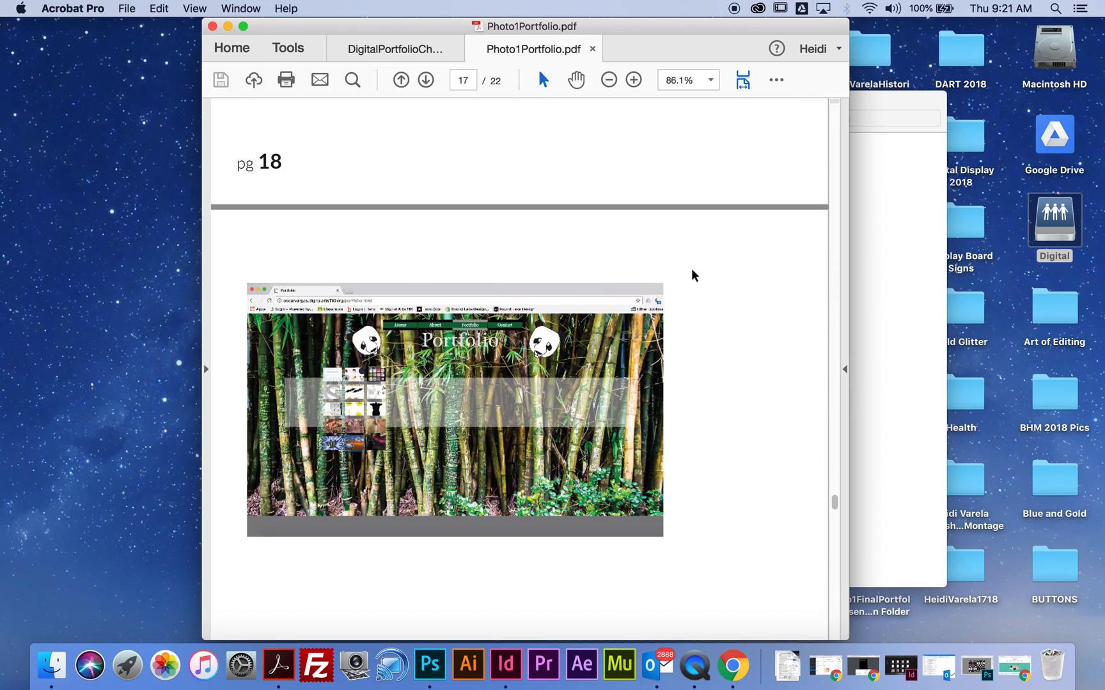
pyautogui.scroll(20, 692, 277)
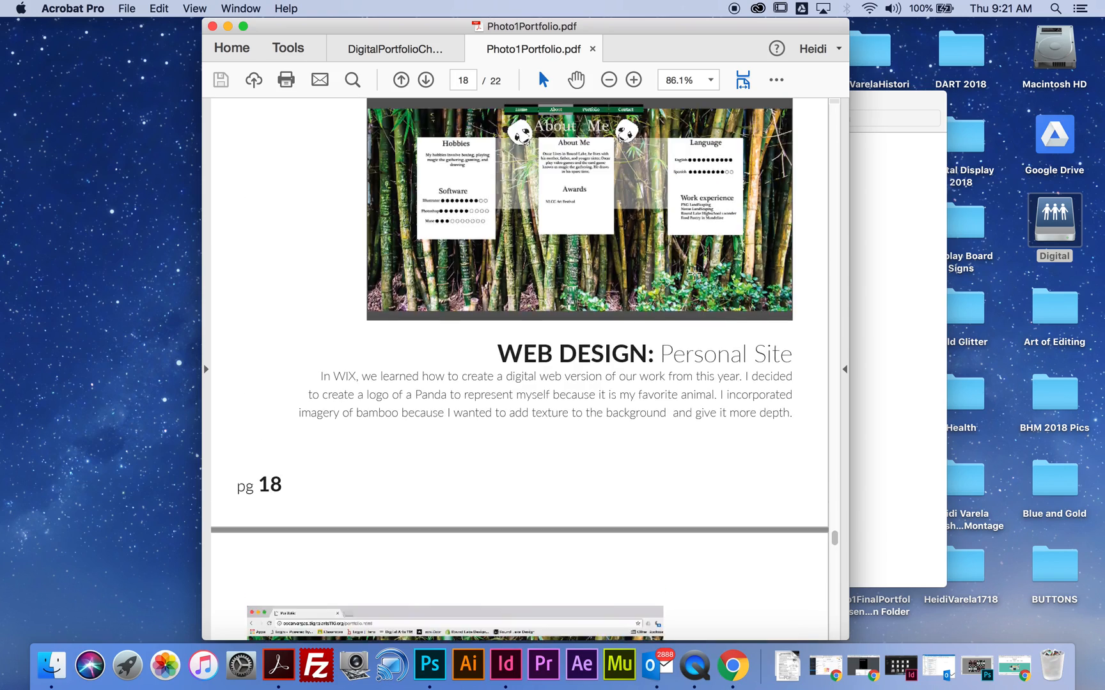
pyautogui.scroll(20, 695, 279)
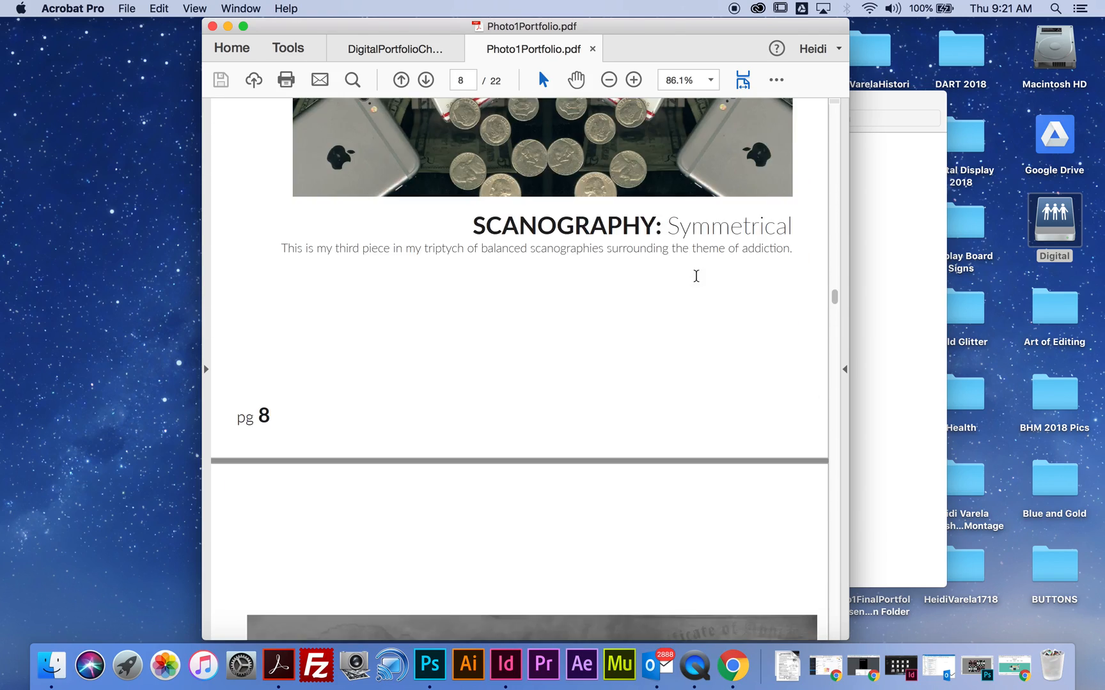
pyautogui.scroll(10, 698, 284)
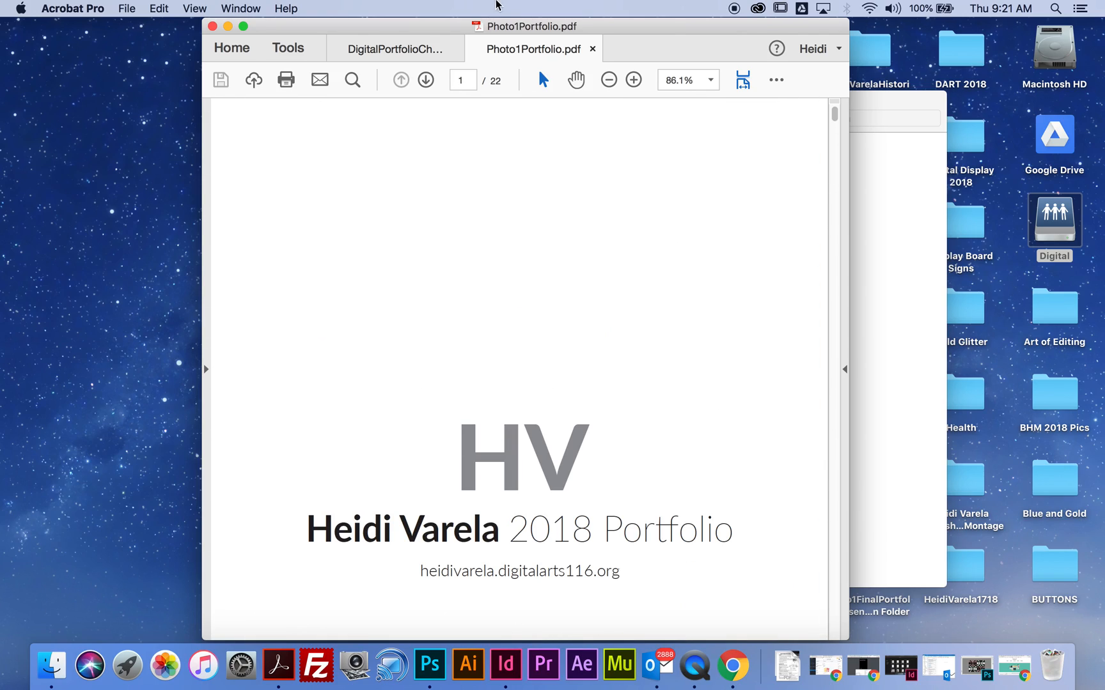
pyautogui.click(592, 49)
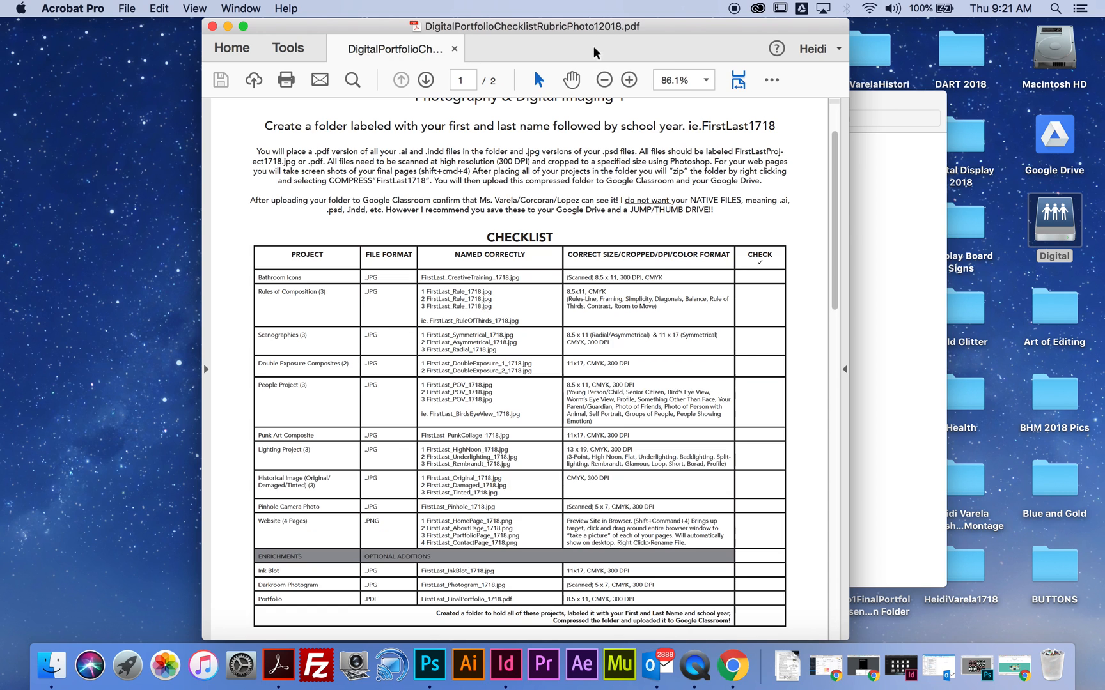
pyautogui.click(228, 26)
# - Copy the Photo1Portfolio Folder from the server's PHOTO folder to the desktop, replacing the existing copy, and close the server window
pyautogui.click(268, 118)
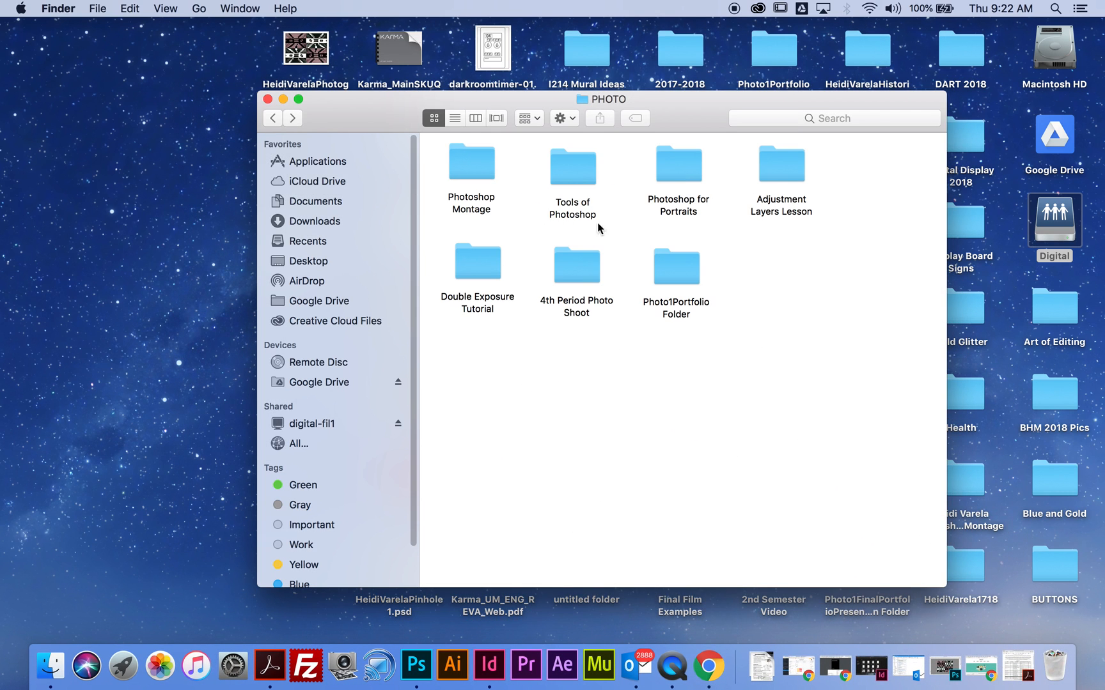
pyautogui.rightClick(681, 278)
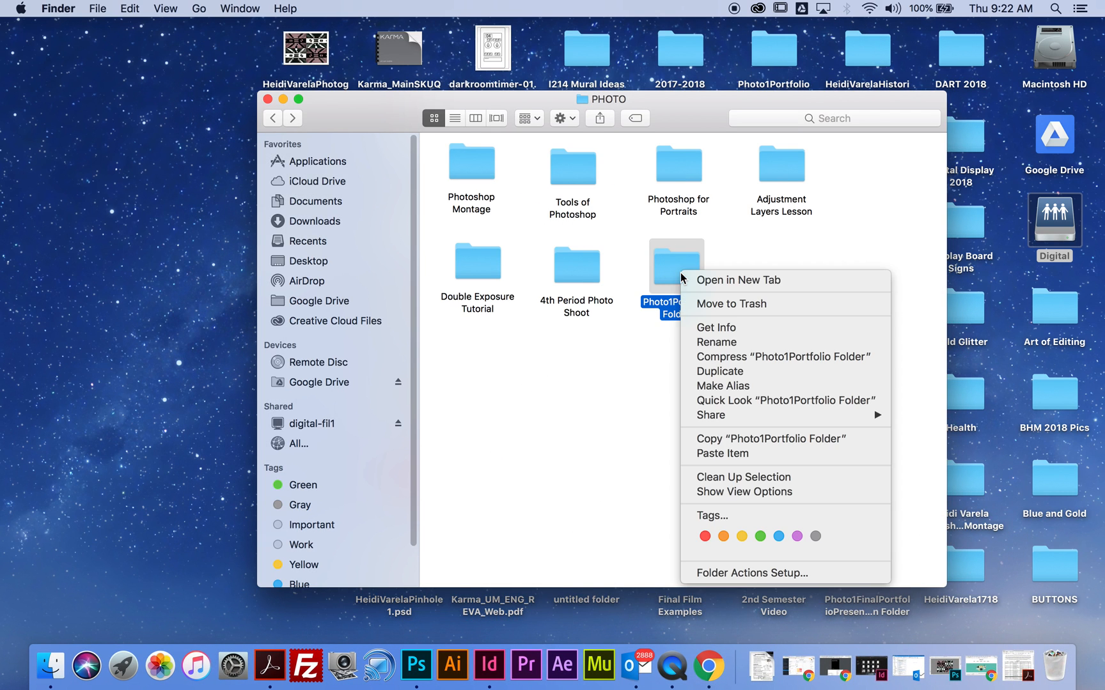
pyautogui.click(735, 439)
pyautogui.rightClick(106, 283)
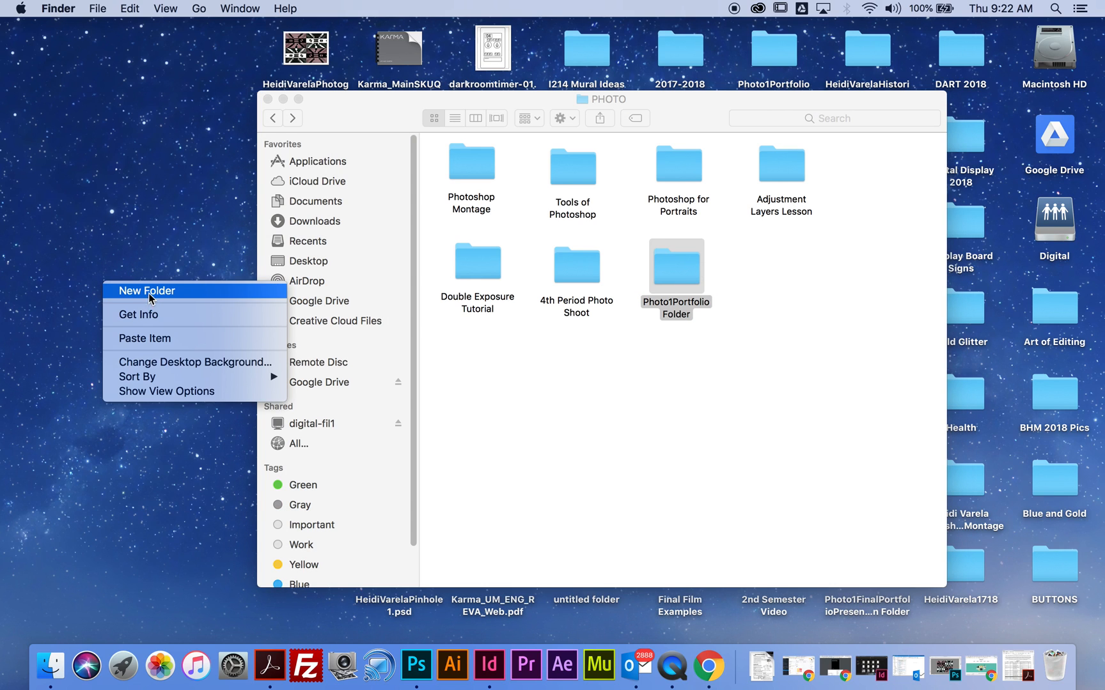
pyautogui.press('Return')
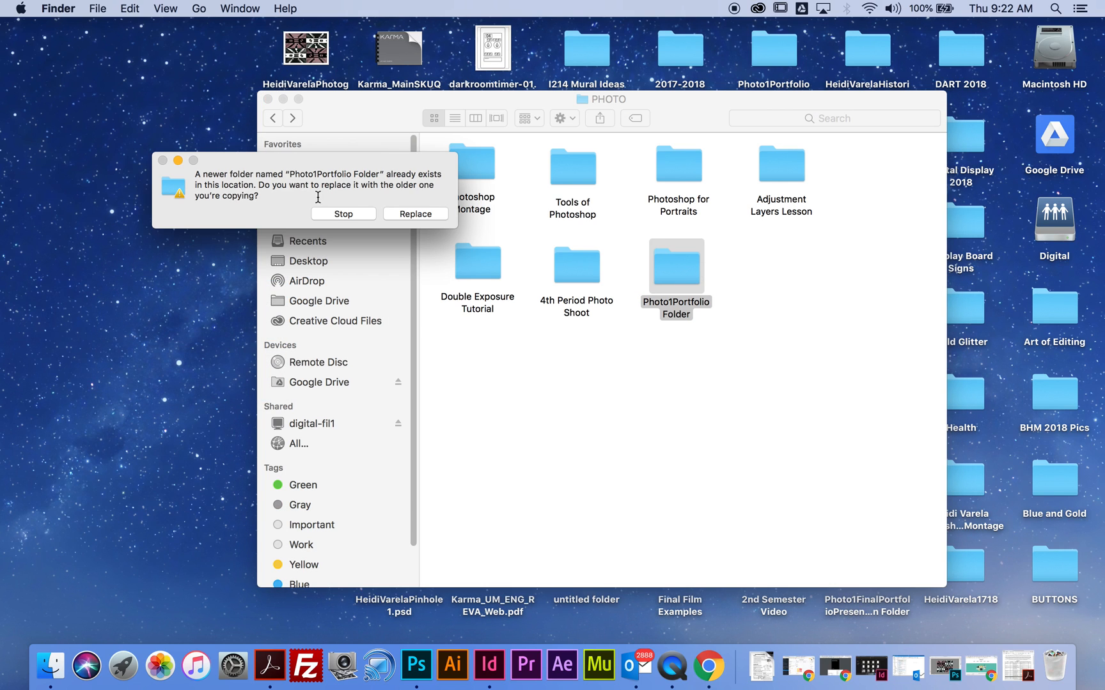
pyautogui.click(406, 218)
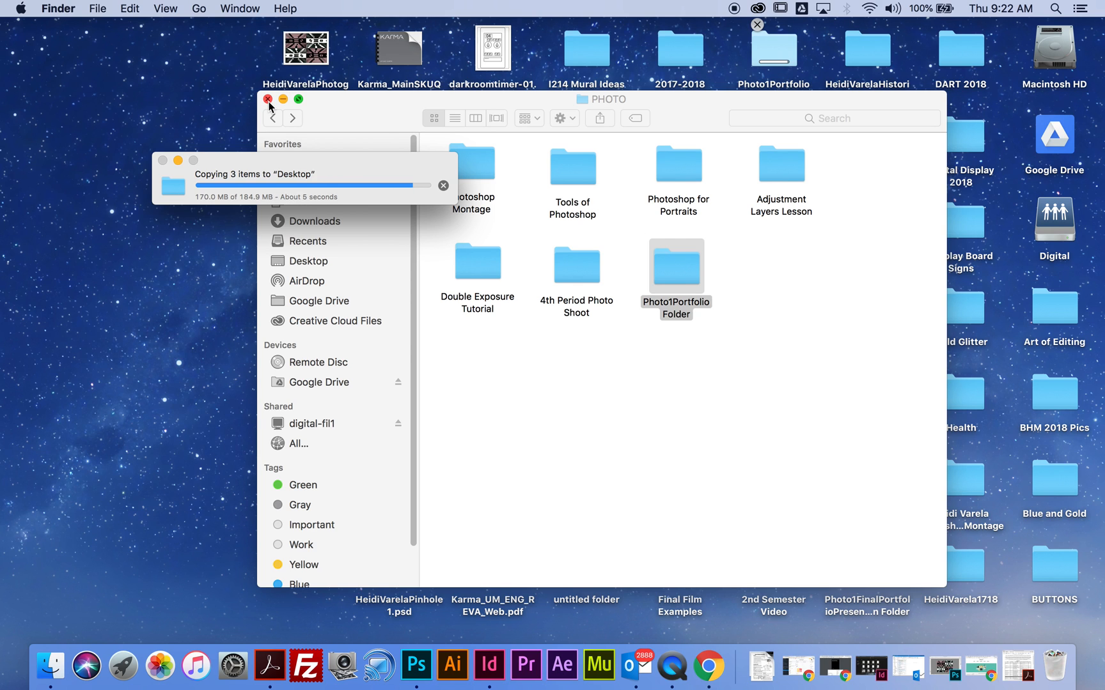
pyautogui.click(267, 99)
# - Rename the copied Photo1Portfolio Folder on the desktop to the student's full name followed by FinalPortfolio, without spaces
pyautogui.click(772, 86)
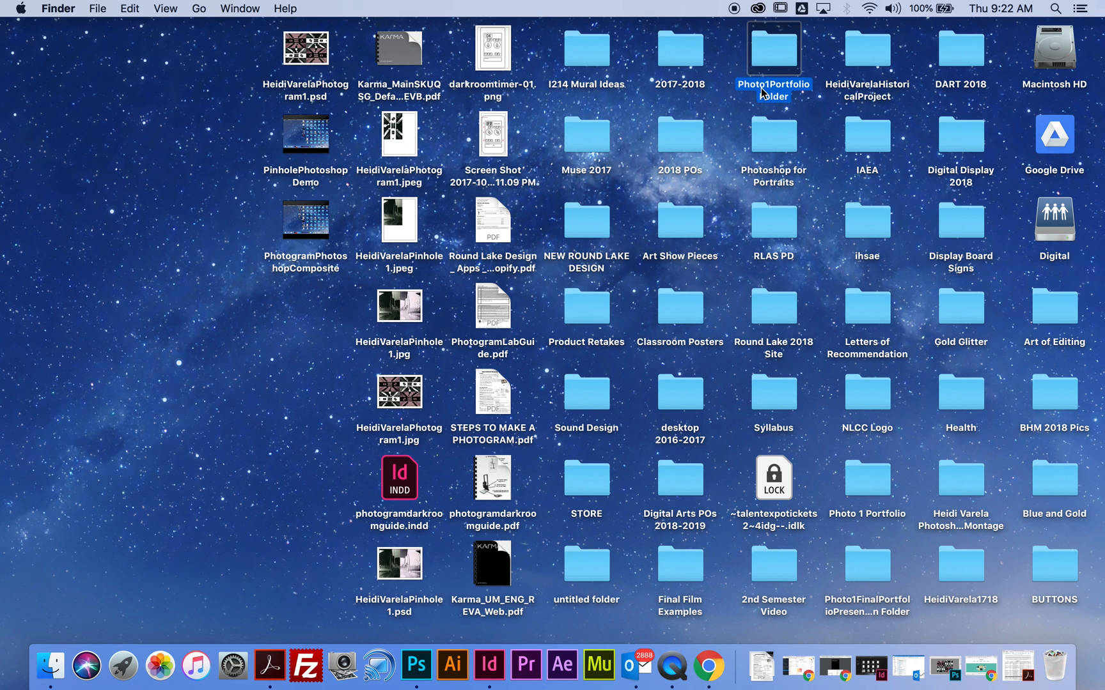
pyautogui.rightClick(770, 87)
pyautogui.click(800, 155)
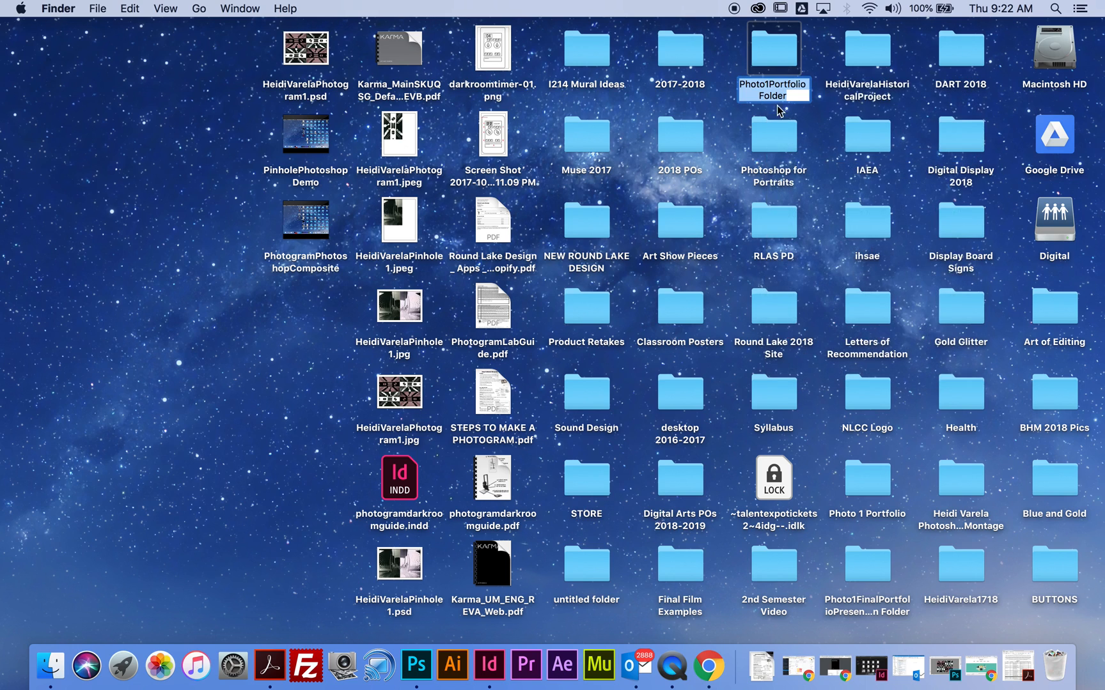
pyautogui.write('Heidi')
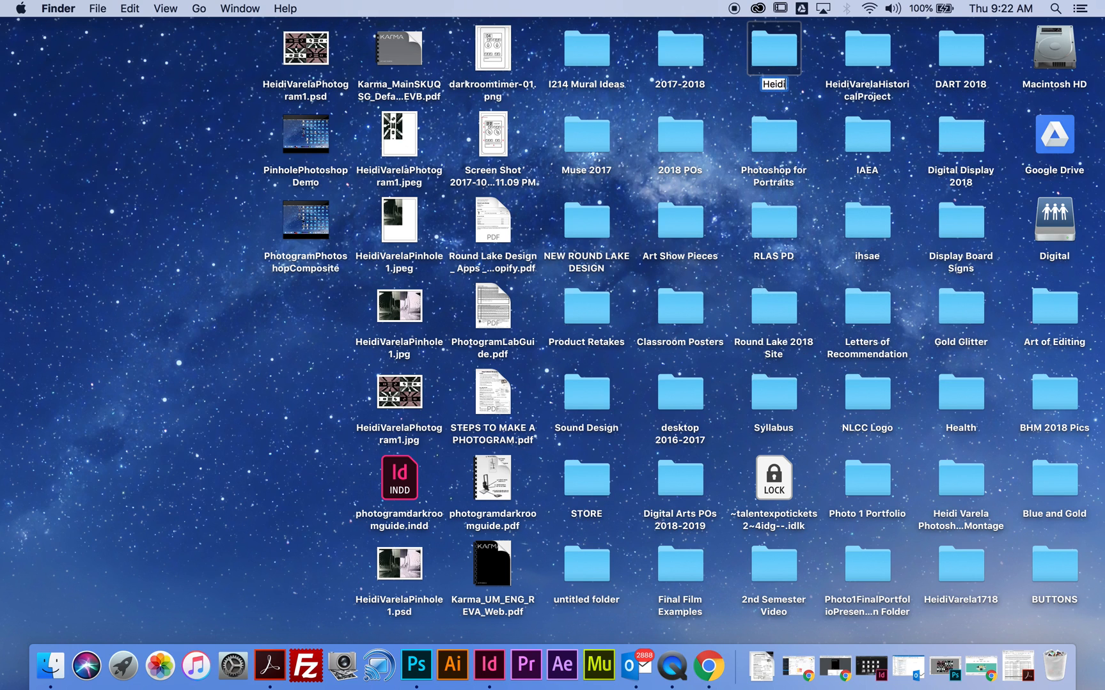
pyautogui.write('VarelaFina')
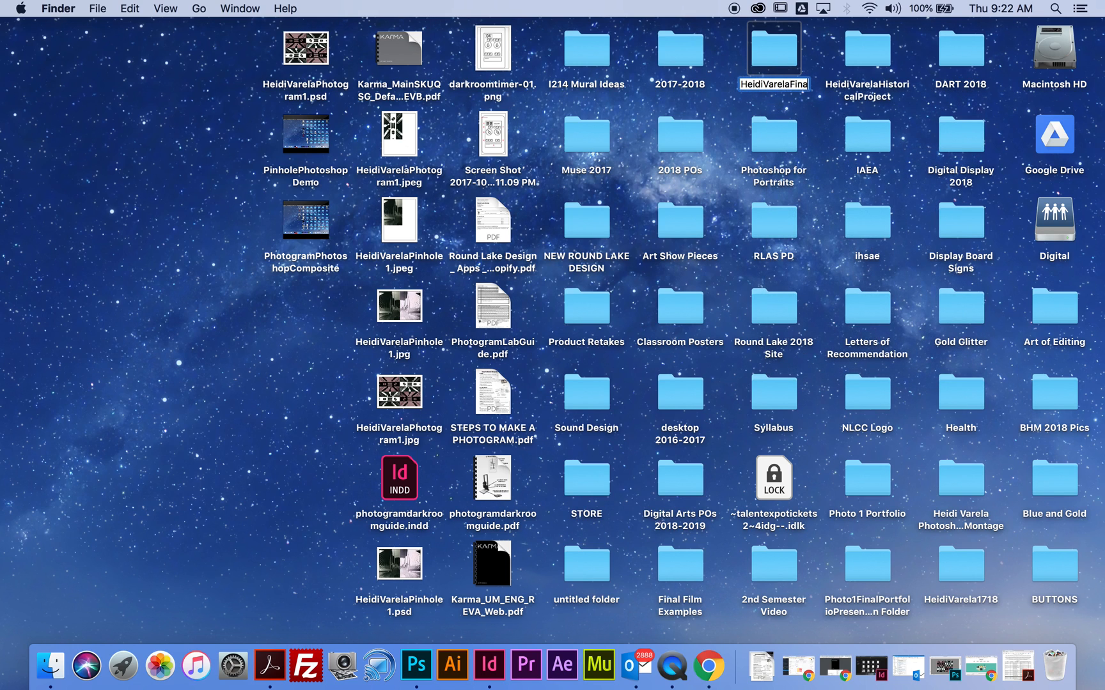
pyautogui.write('lPort')
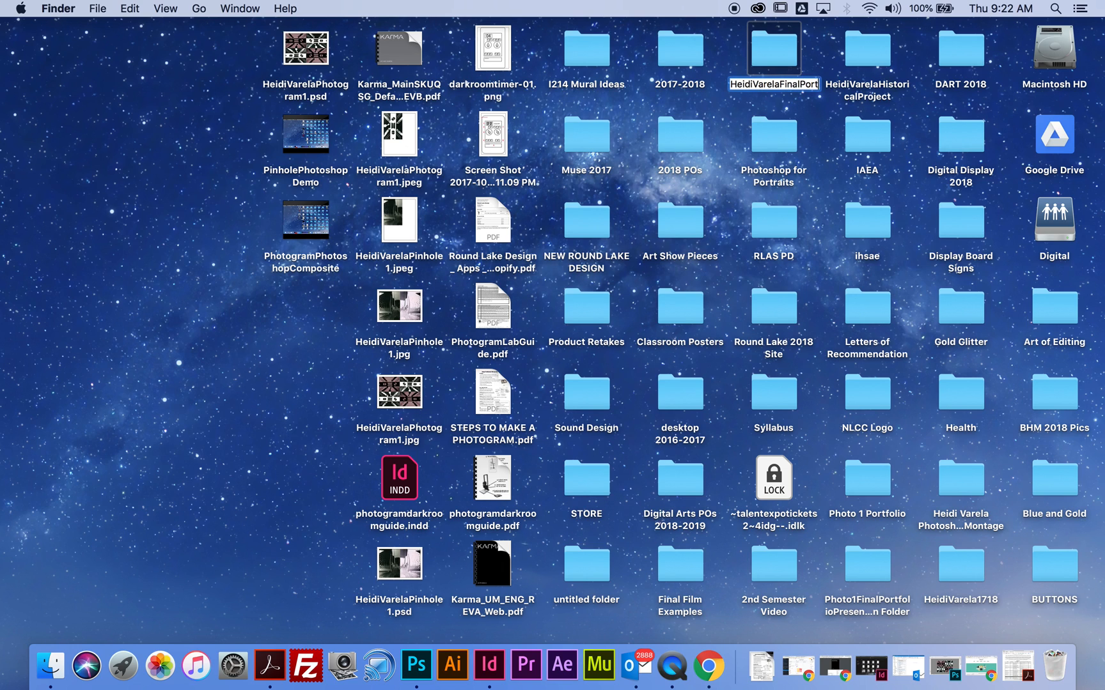
pyautogui.write('folio')
pyautogui.press('Return')
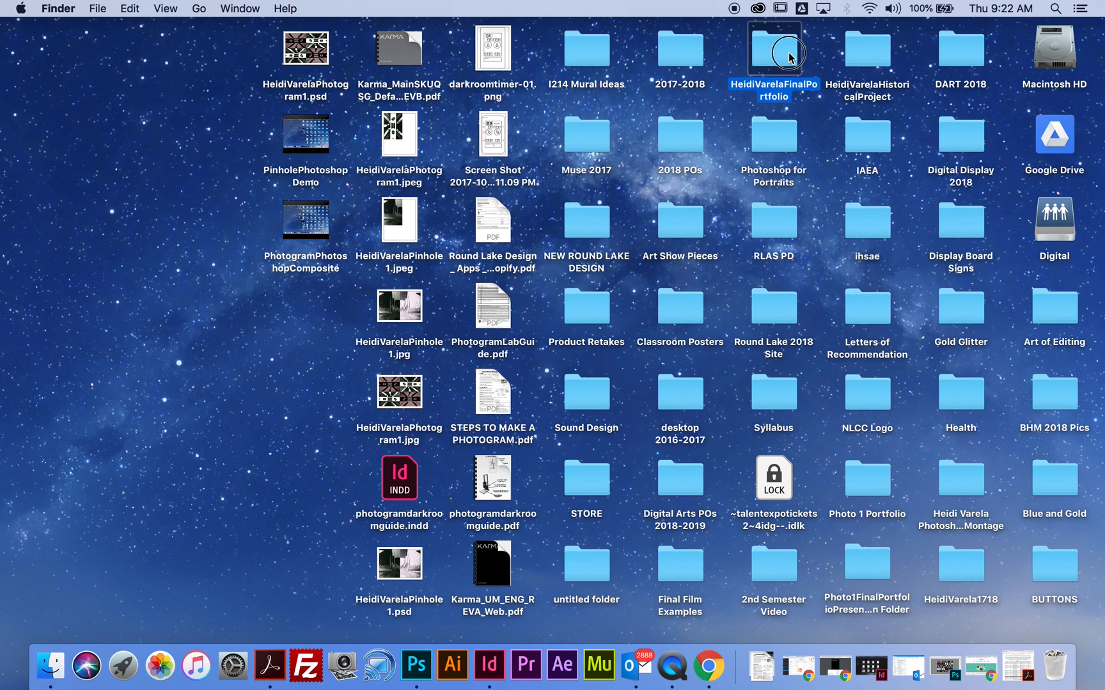
# - Install Lato-Black.ttf from the Document fonts folder inside the renamed portfolio folder, accepting it in the font validation
pyautogui.doubleClick(868, 52)
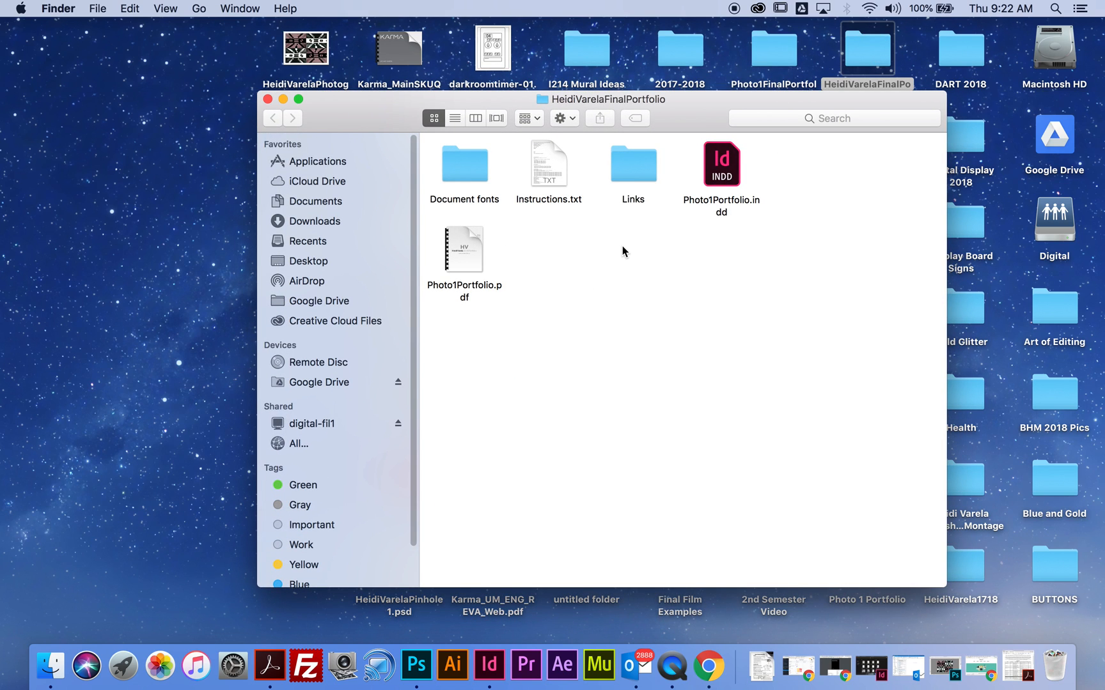
pyautogui.doubleClick(473, 173)
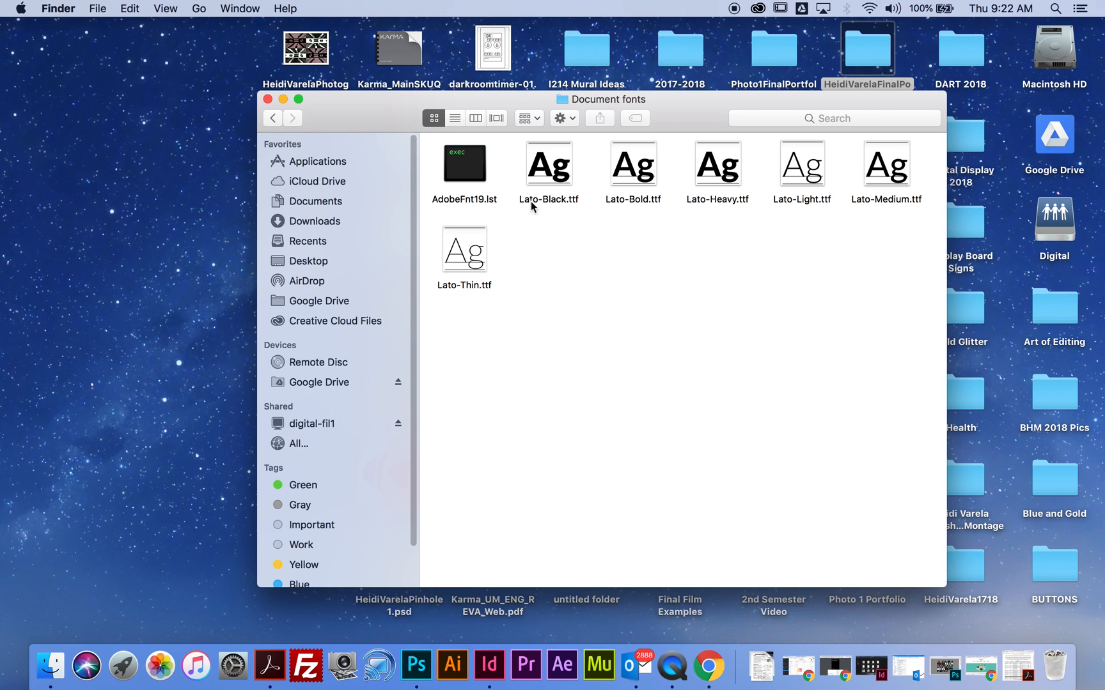
pyautogui.doubleClick(558, 201)
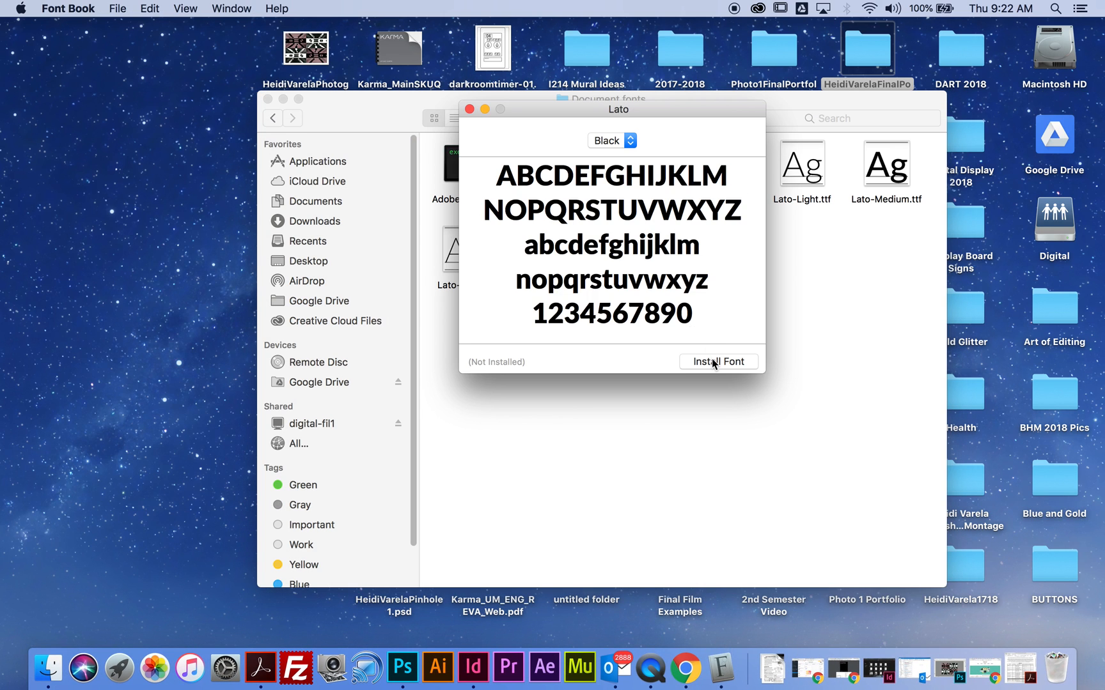
pyautogui.press('Return')
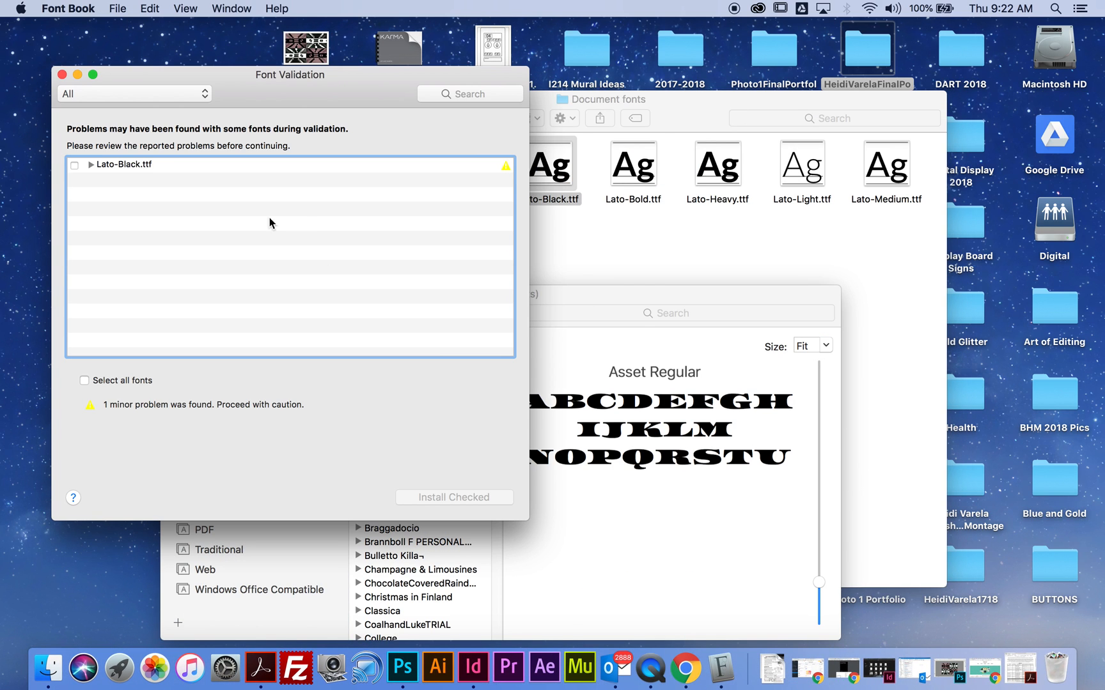
pyautogui.click(72, 166)
pyautogui.click(433, 500)
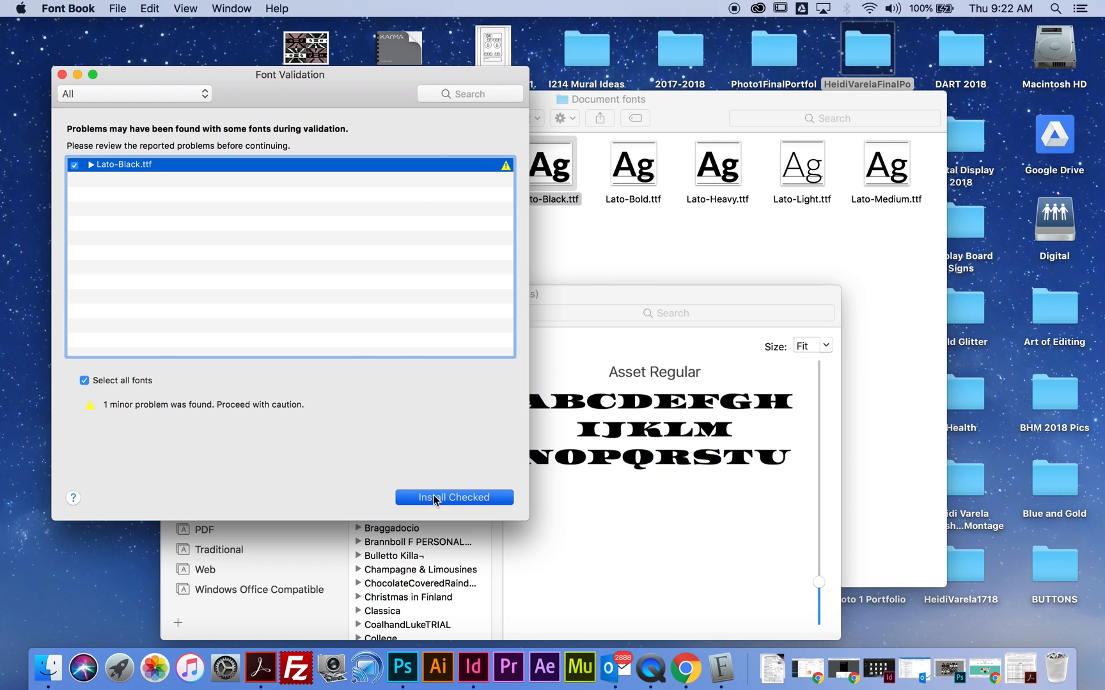
pyautogui.click(171, 294)
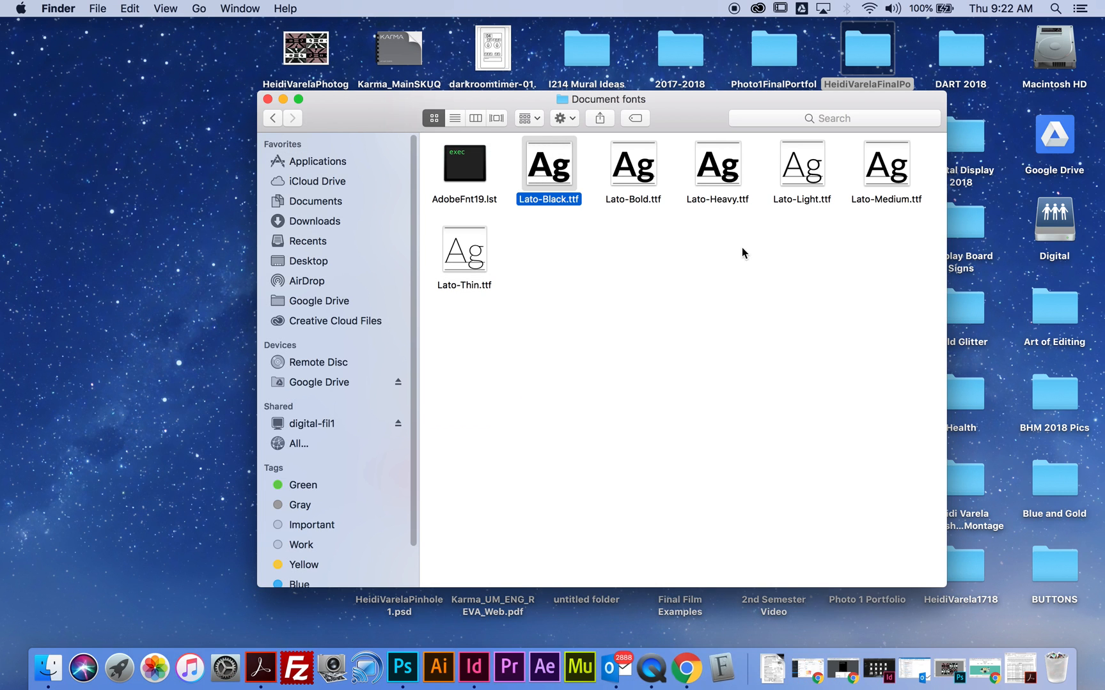
# - Go through the remaining font files one by one: Lato-Bold, Lato-Heavy, Lato-Light, Lato-Medium and Lato-Thin
pyautogui.click(620, 191)
pyautogui.click(658, 176)
pyautogui.click(719, 179)
pyautogui.click(799, 166)
pyautogui.click(886, 163)
pyautogui.click(470, 264)
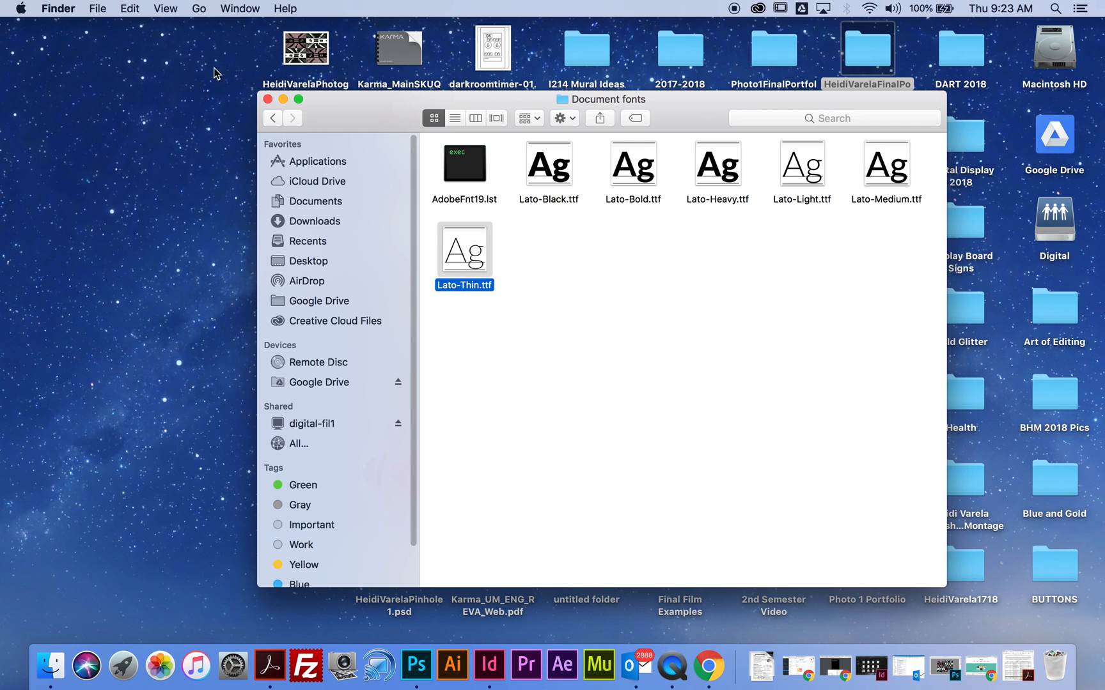
# - Return to the portfolio folder and open Photo1Portfolio.indd in InDesign, dismissing the missing links warning
pyautogui.click(271, 119)
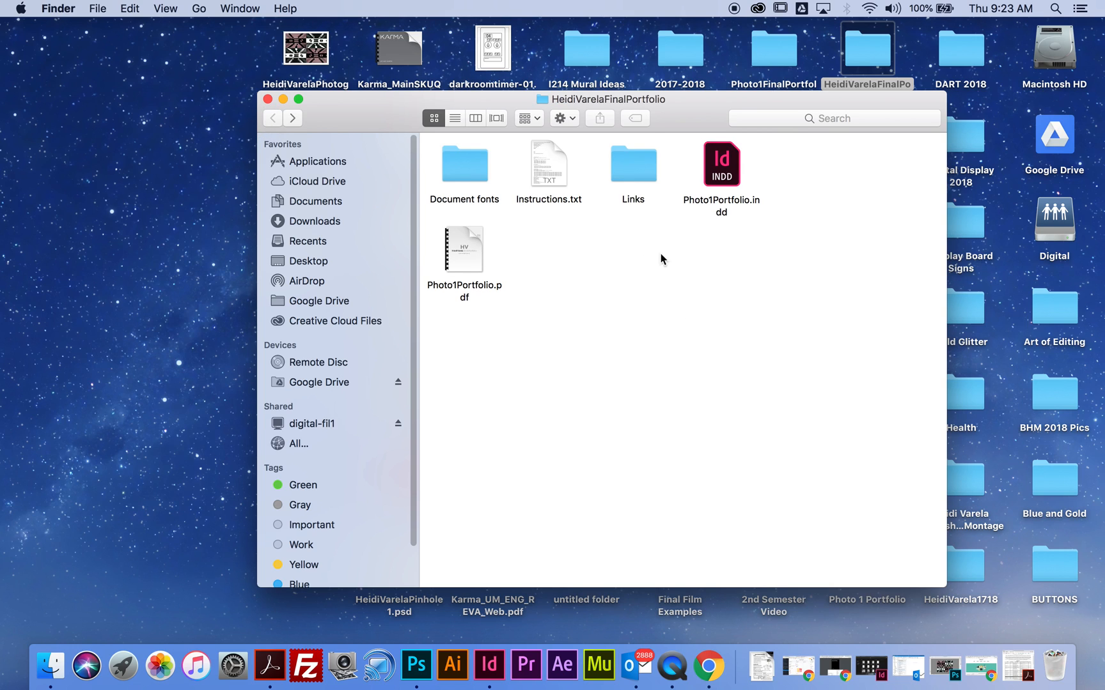
pyautogui.click(732, 181)
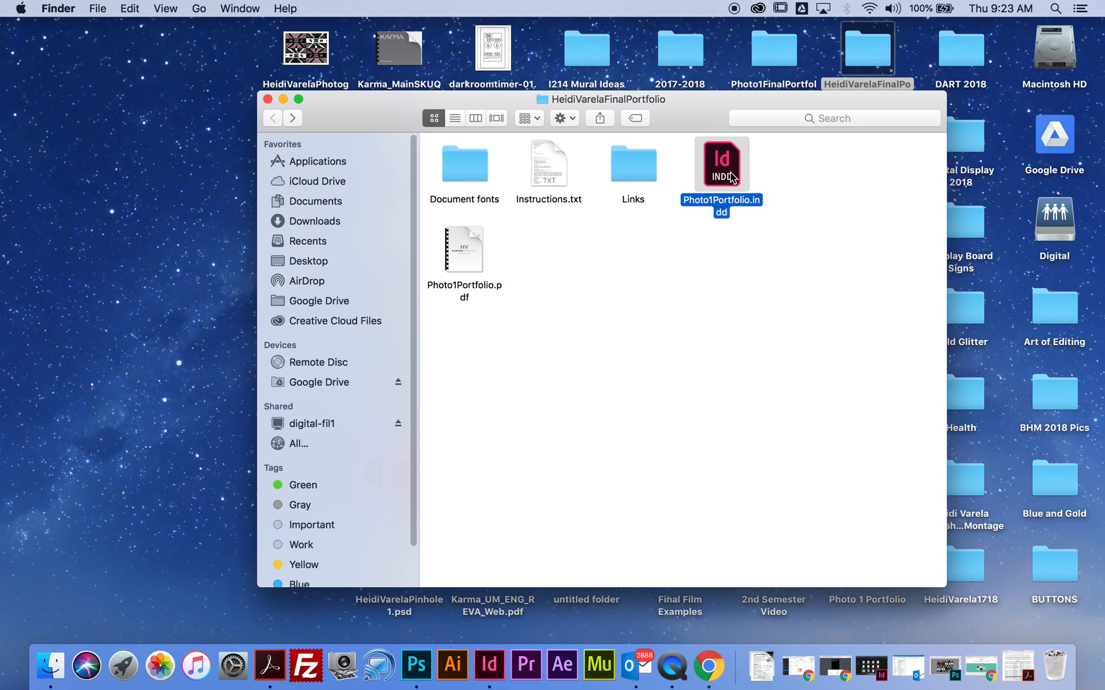
pyautogui.doubleClick(731, 179)
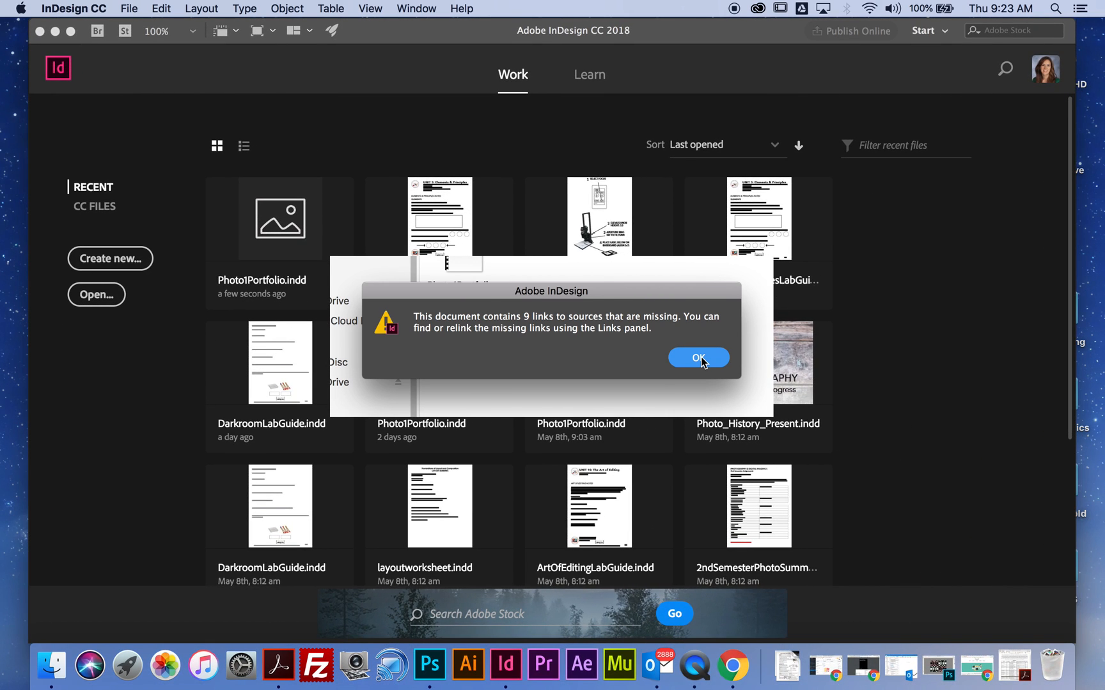
pyautogui.click(705, 365)
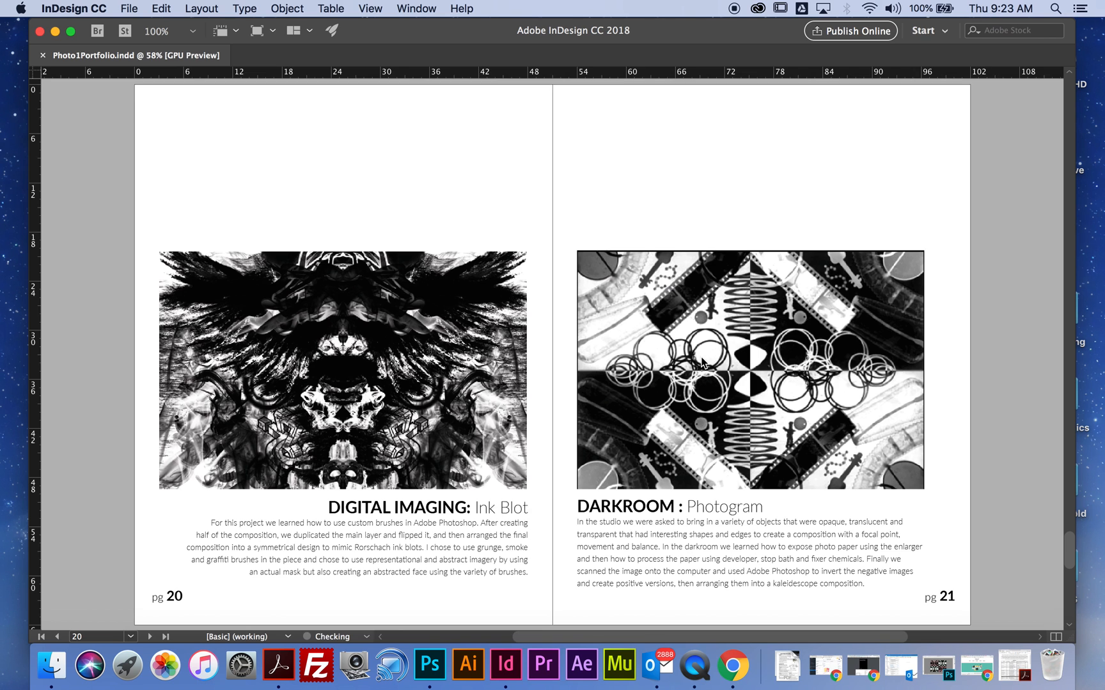
# - Look through the portfolio template from the cover to the project spread on pages 4 and 5
pyautogui.scroll(20, 704, 345)
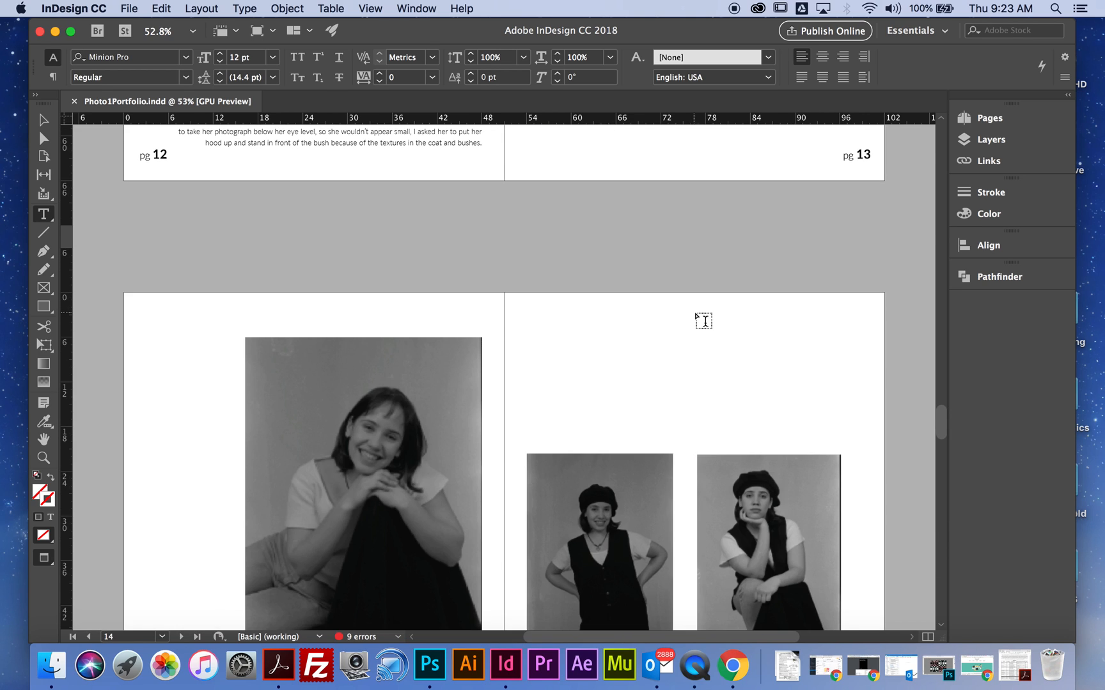
pyautogui.scroll(-10, 728, 331)
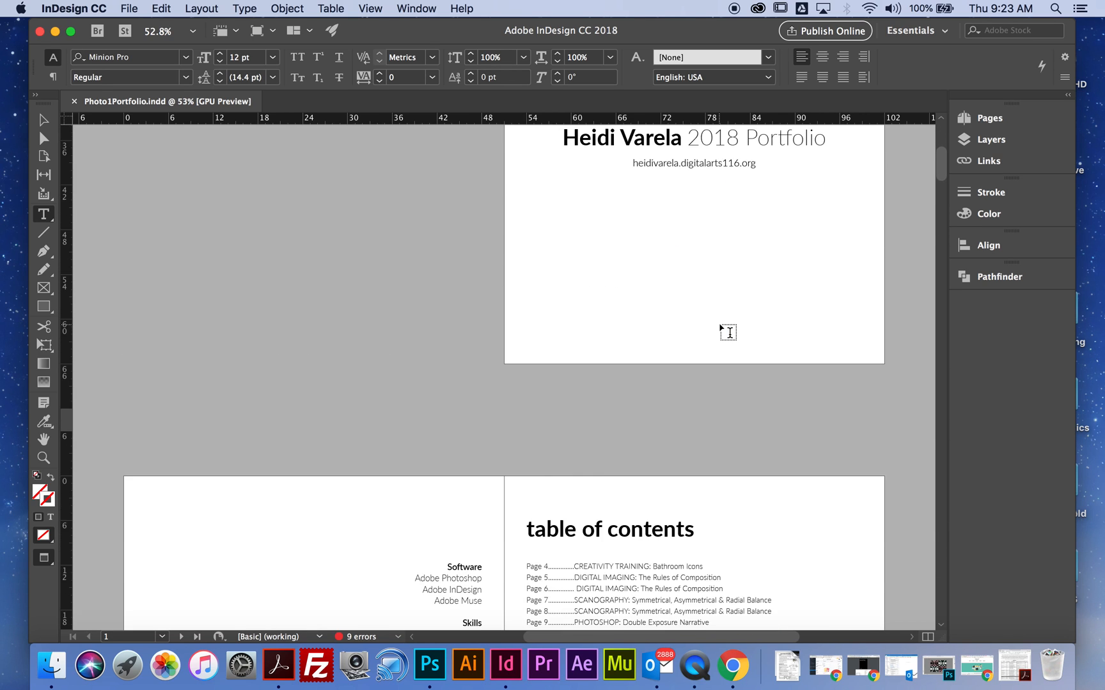
pyautogui.scroll(6, 729, 332)
pyautogui.scroll(3, 729, 332)
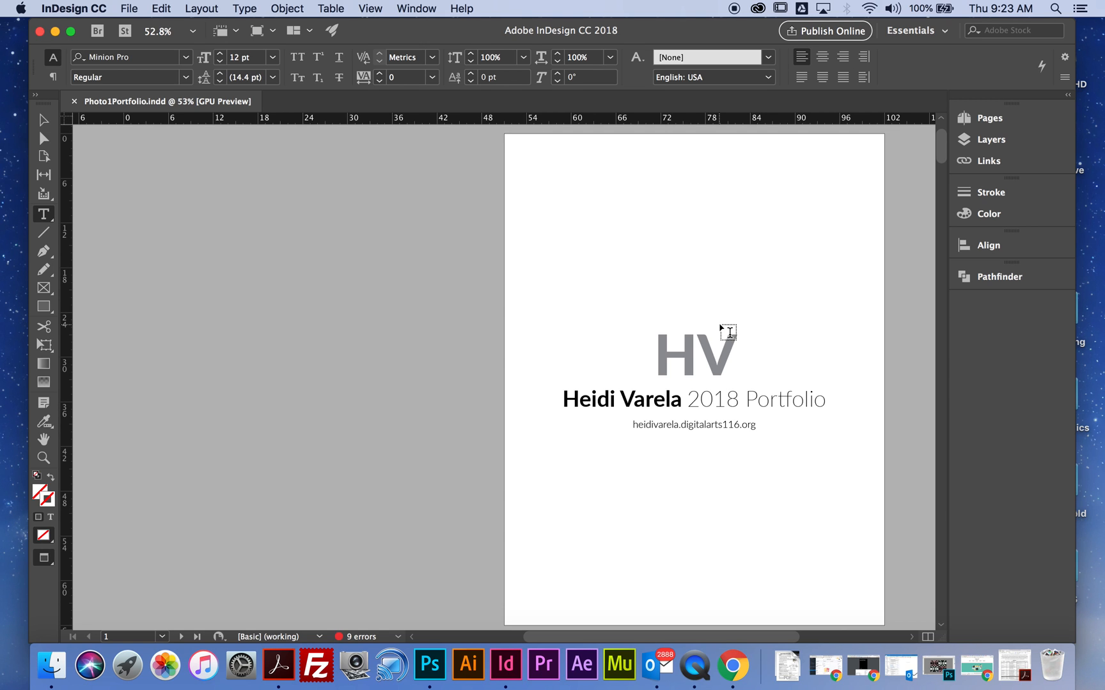
pyautogui.scroll(-20, 729, 332)
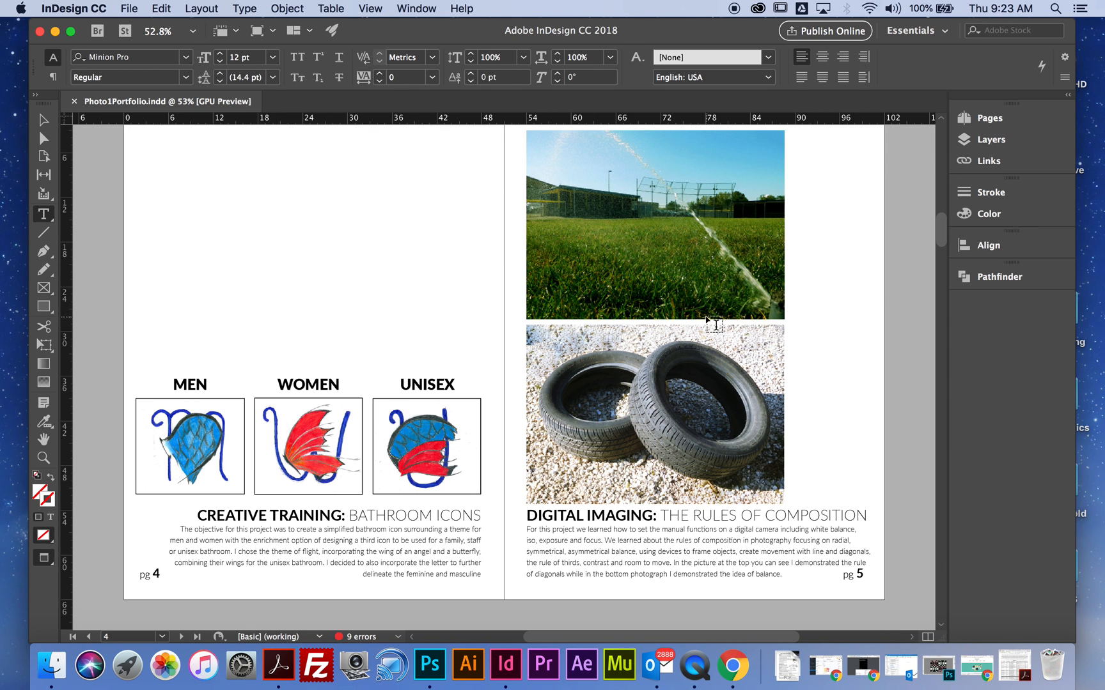
pyautogui.scroll(3, 714, 324)
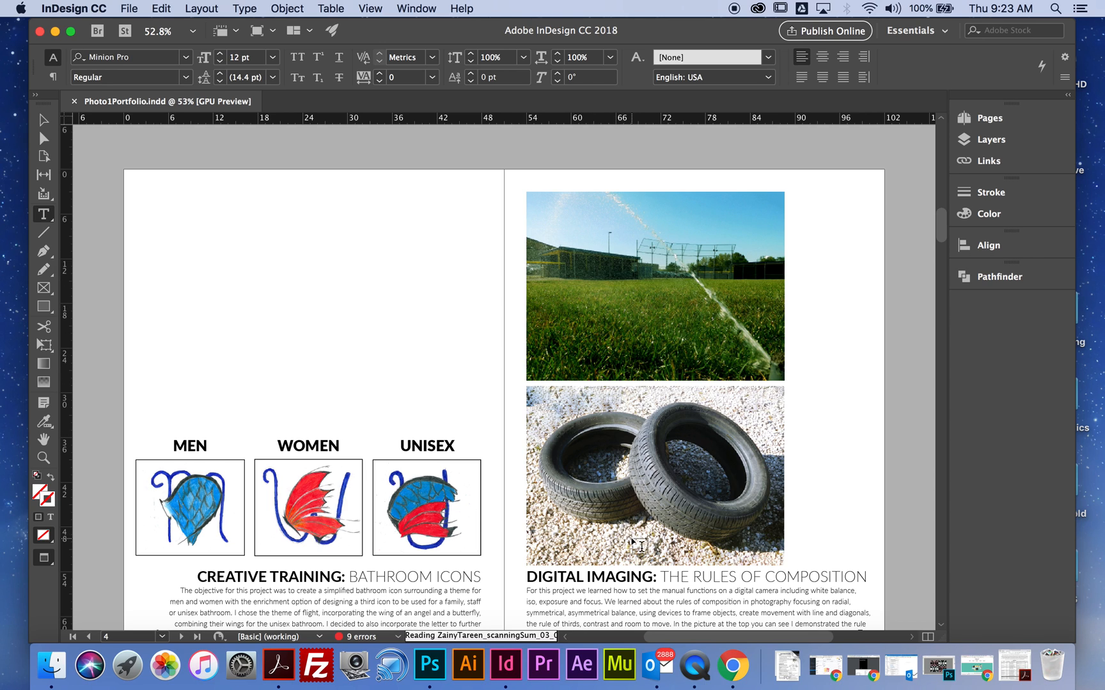
# - Delete the MEN, WOMEN and UNISEX bathroom icon images on page 4, keeping their labels
pyautogui.click(43, 119)
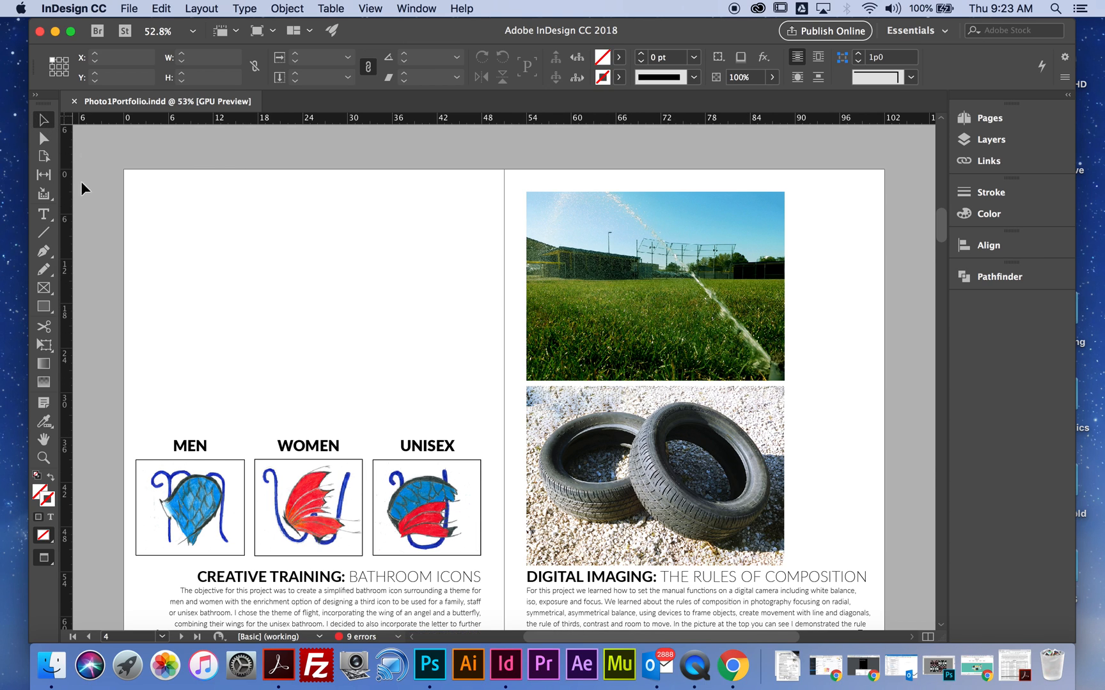
pyautogui.scroll(-1, 173, 340)
pyautogui.click(206, 476)
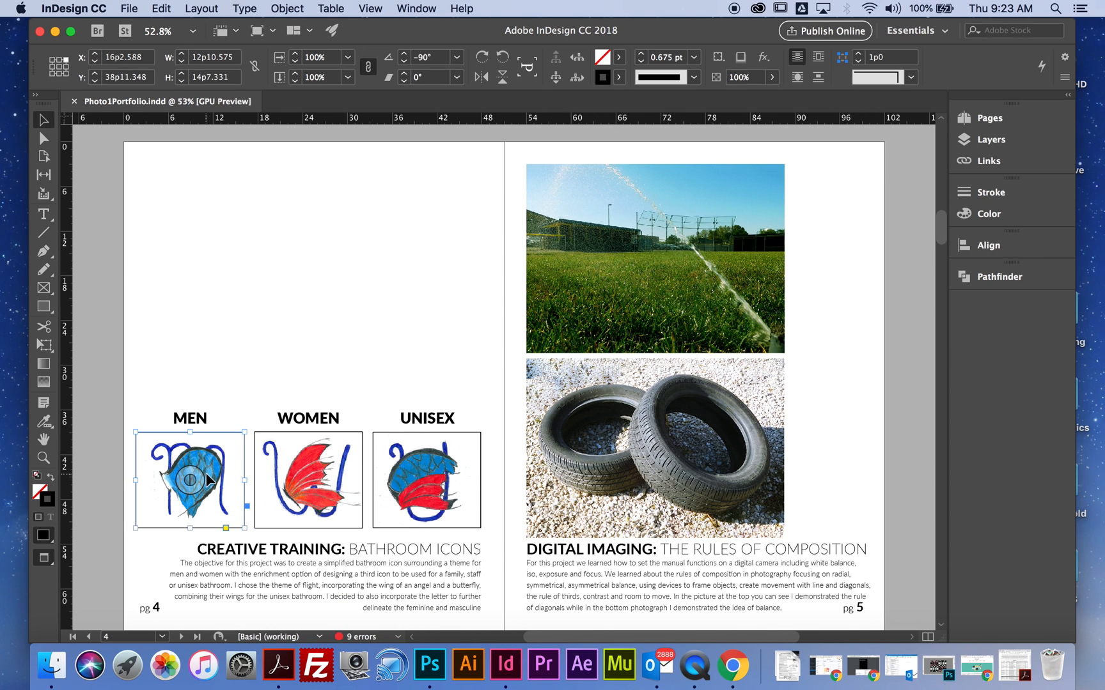
pyautogui.press('Delete')
pyautogui.click(316, 461)
pyautogui.press('Delete')
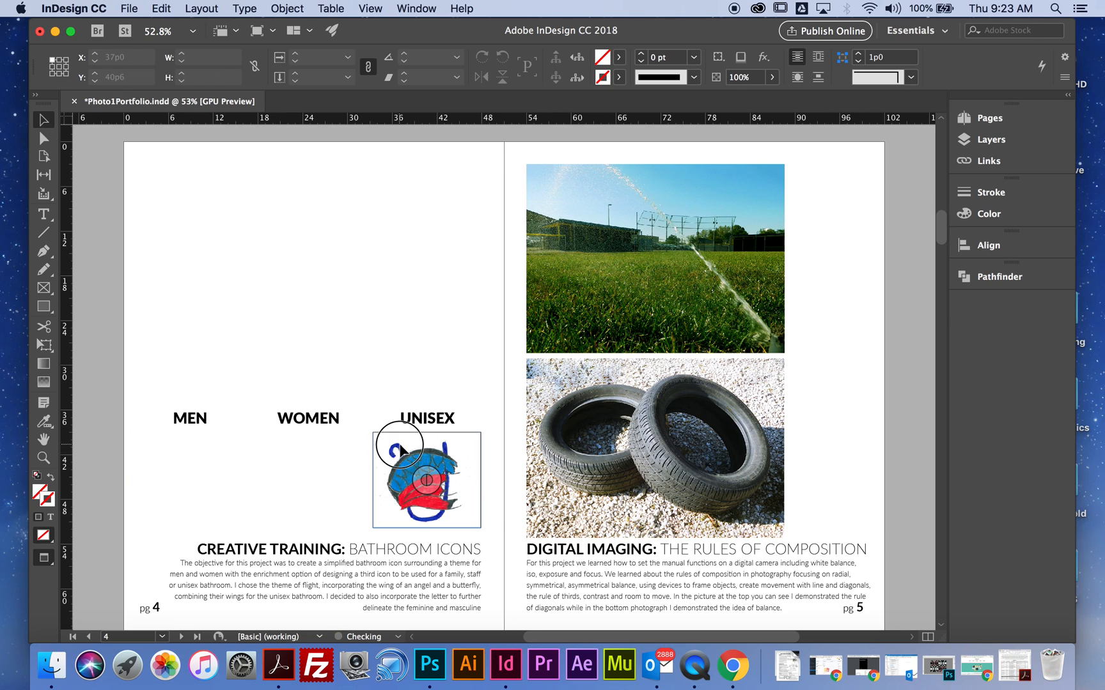
pyautogui.click(401, 450)
pyautogui.press('Delete')
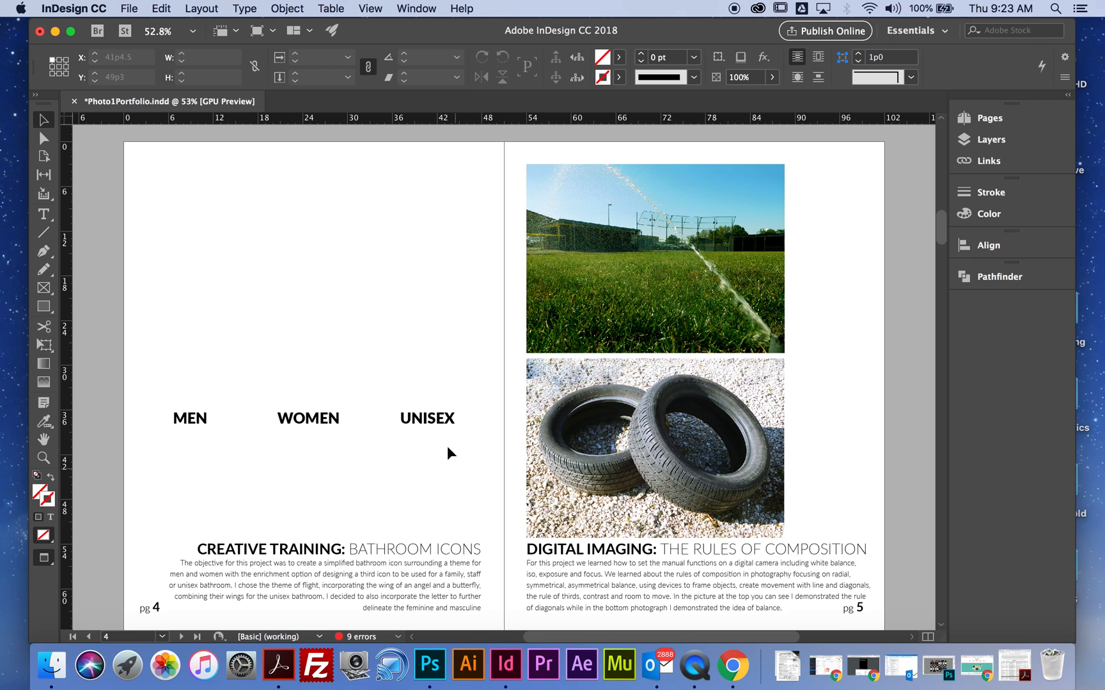
# - Place the blue wing scan JPEG from the desktop's 1718 project folder on page 4 and move it to about X 1p4, Y 2p6
pyautogui.click(130, 8)
pyautogui.click(147, 205)
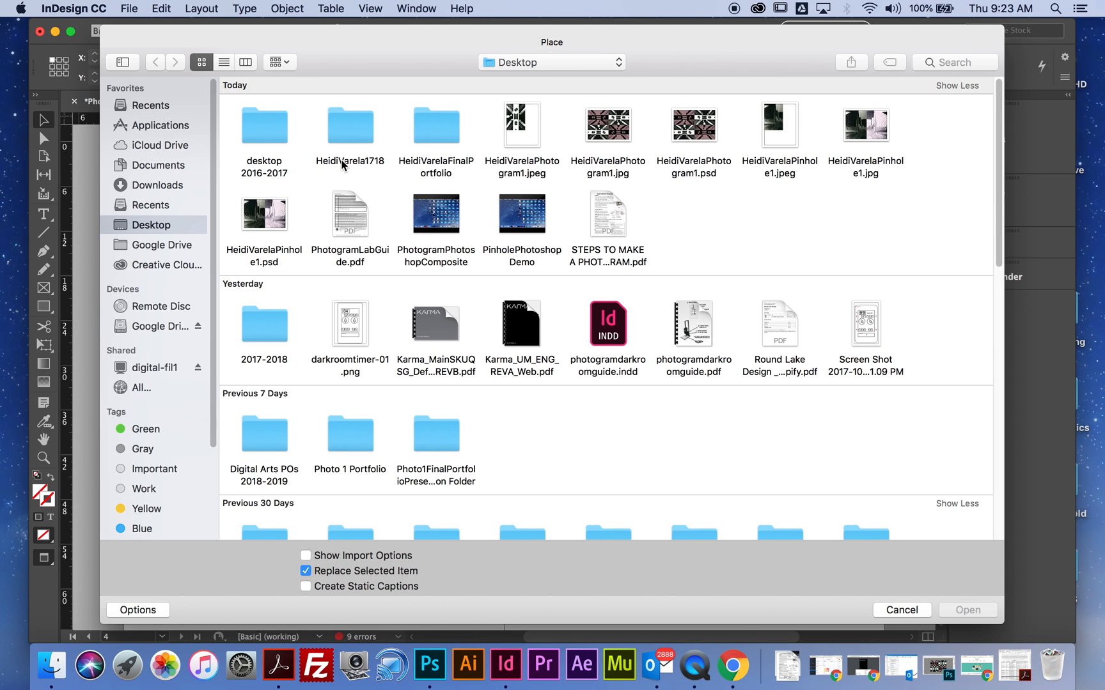
pyautogui.click(362, 135)
pyautogui.doubleClick(362, 134)
pyautogui.moveTo(408, 43); pyautogui.dragTo(451, 49)
pyautogui.scroll(-5, 617, 345)
pyautogui.scroll(-2, 769, 443)
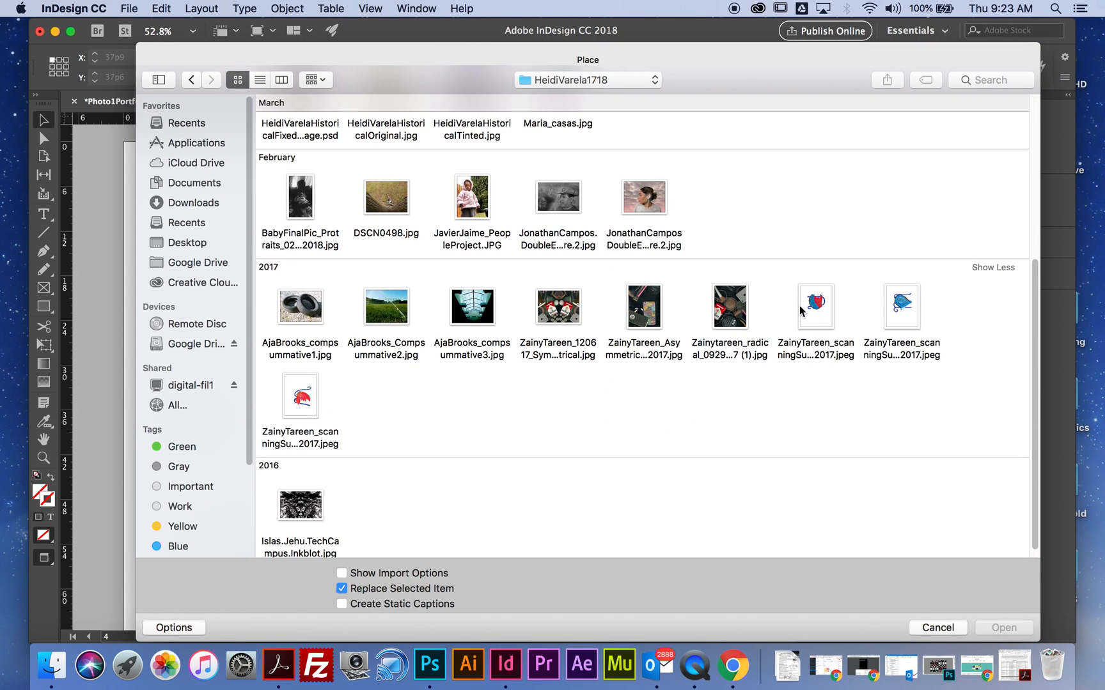
pyautogui.click(898, 308)
pyautogui.click(1008, 629)
pyautogui.click(140, 224)
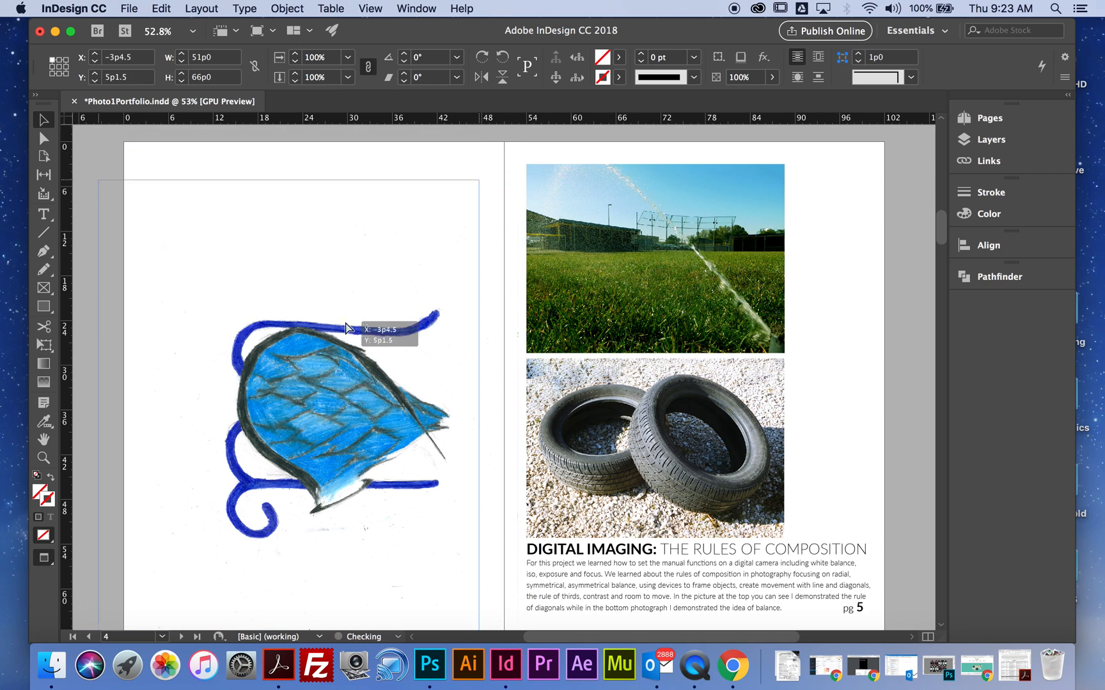
pyautogui.moveTo(377, 404); pyautogui.dragTo(371, 340)
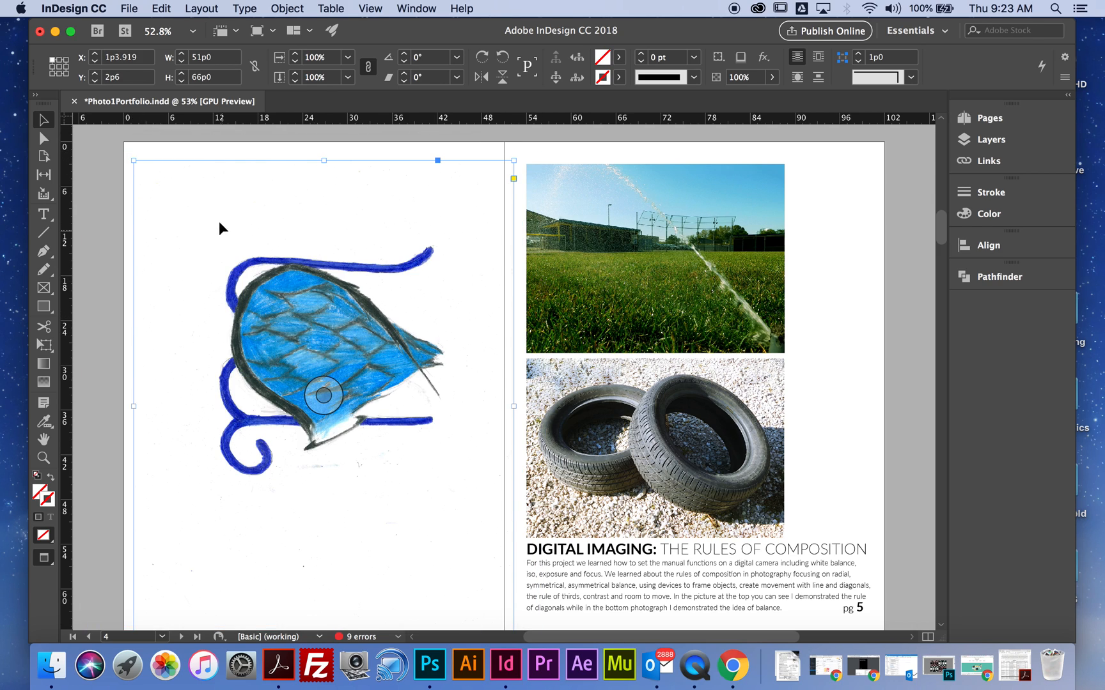
# - Try to shrink the placed wing image by its frame's upper-left corner, and undo the resize
pyautogui.moveTo(133, 160); pyautogui.dragTo(302, 345)
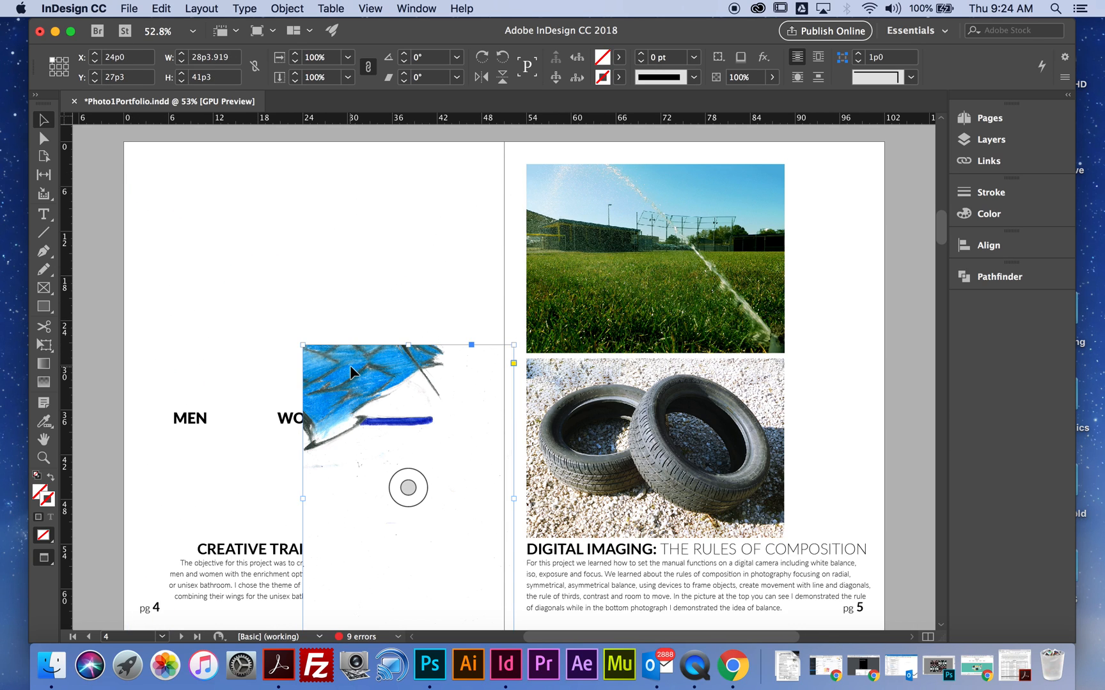
pyautogui.press('super+z')
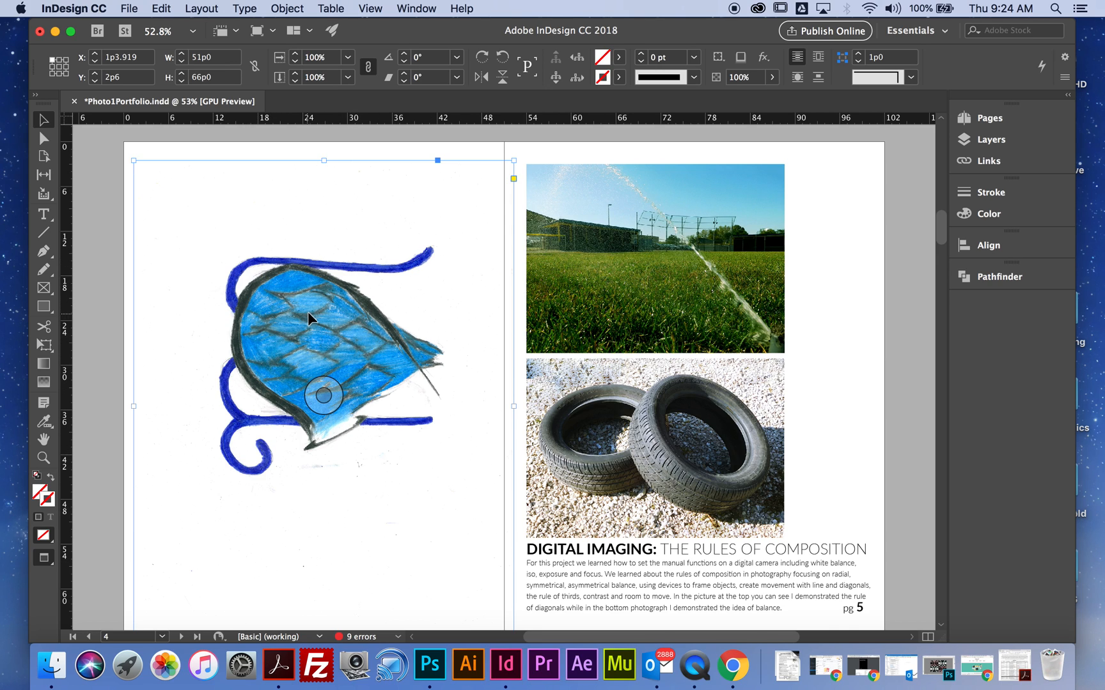
# - Scale the wing image on page 4 to 40% in both X and Y with the preview on
pyautogui.rightClick(326, 323)
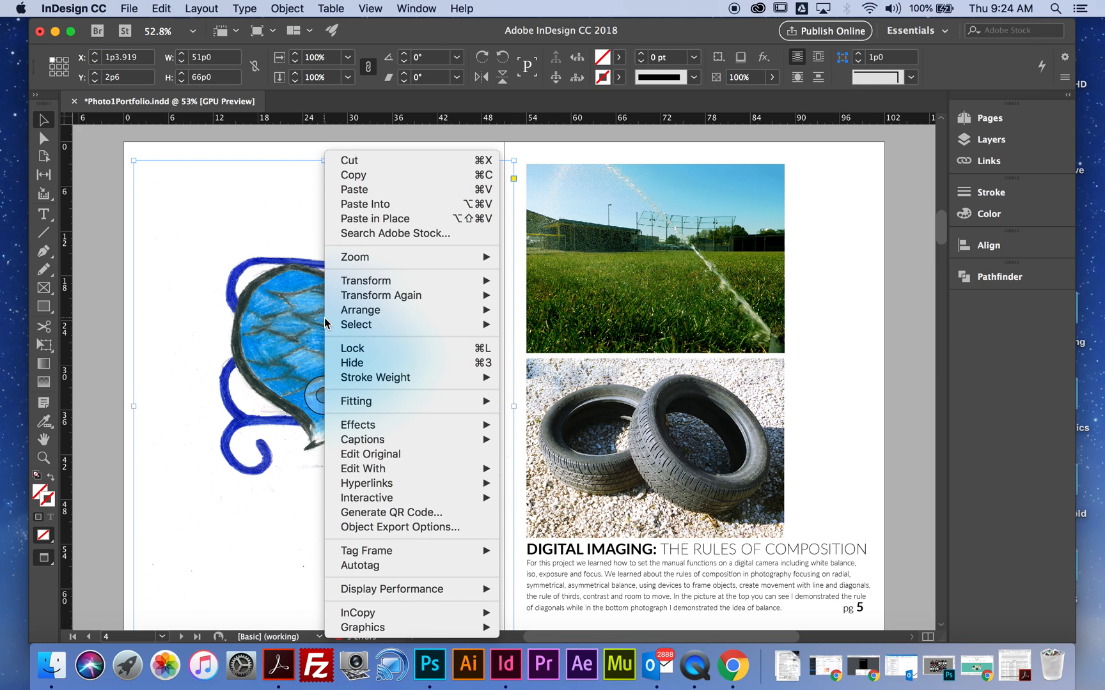
pyautogui.moveTo(498, 288)
pyautogui.click(537, 295)
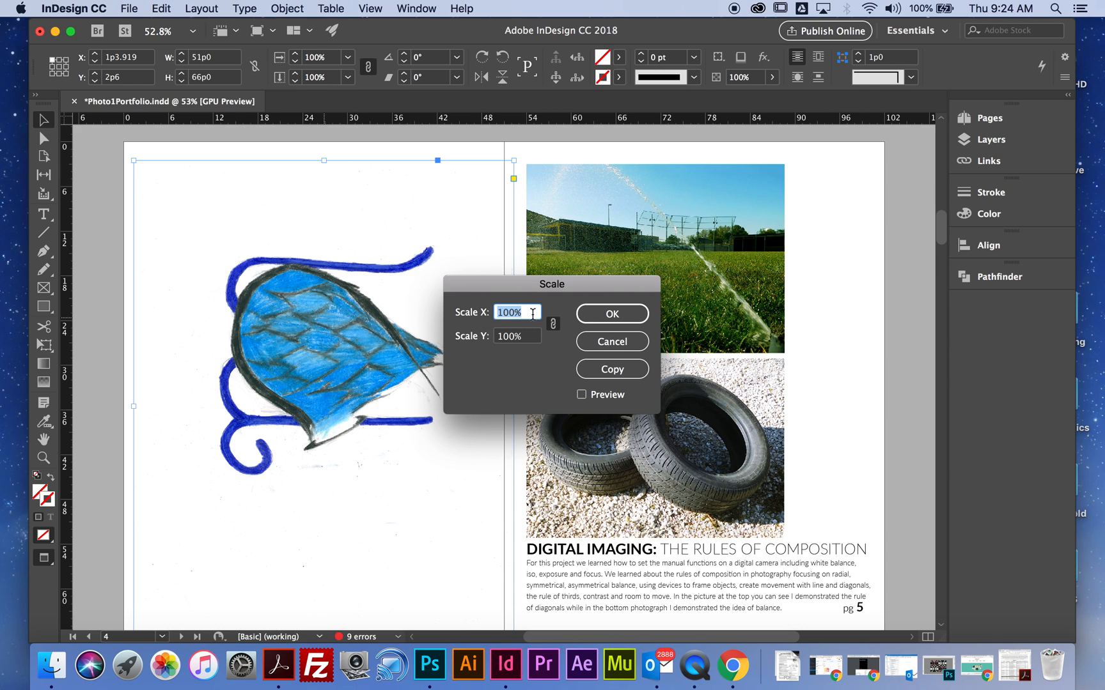
pyautogui.click(528, 338)
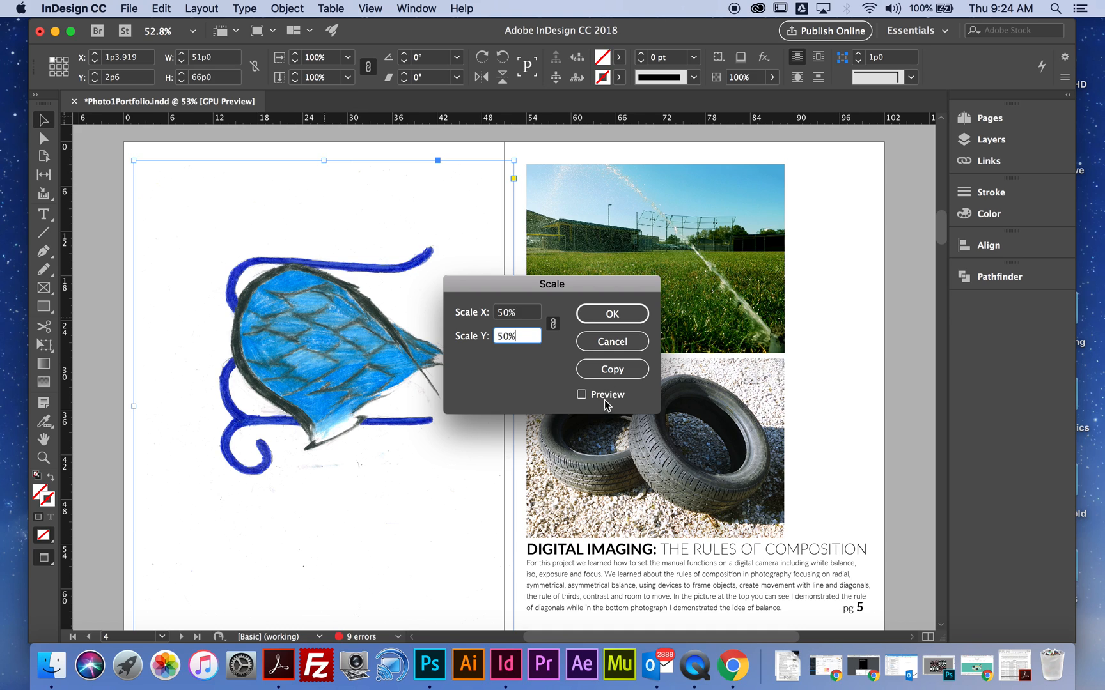
pyautogui.click(581, 395)
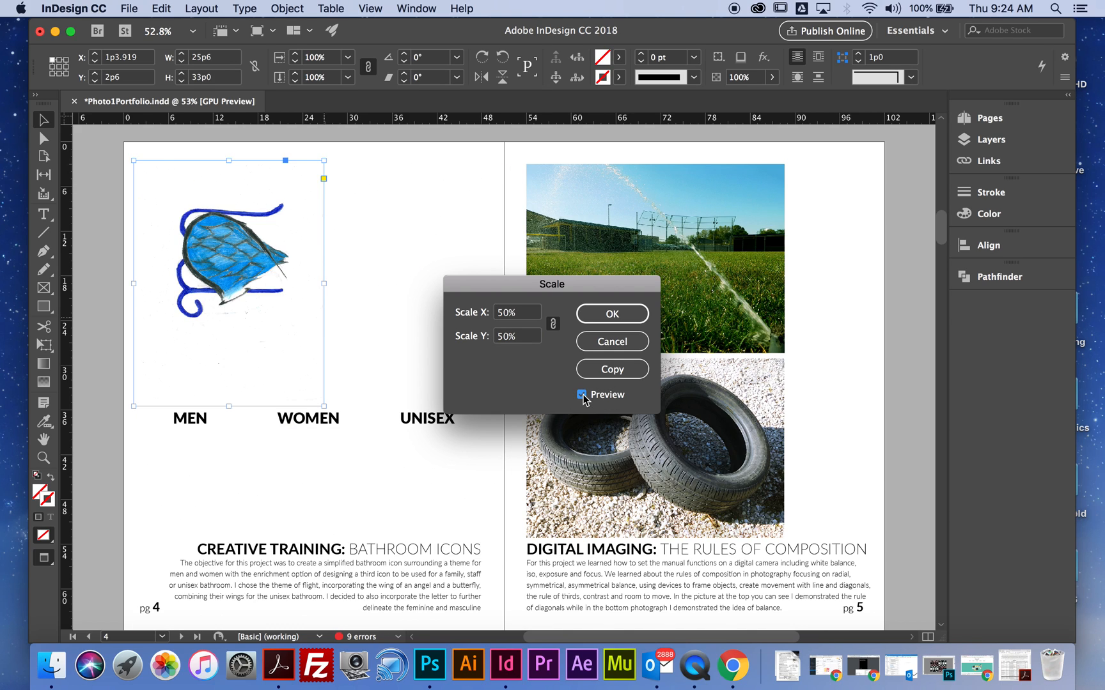
pyautogui.moveTo(523, 313); pyautogui.dragTo(484, 314)
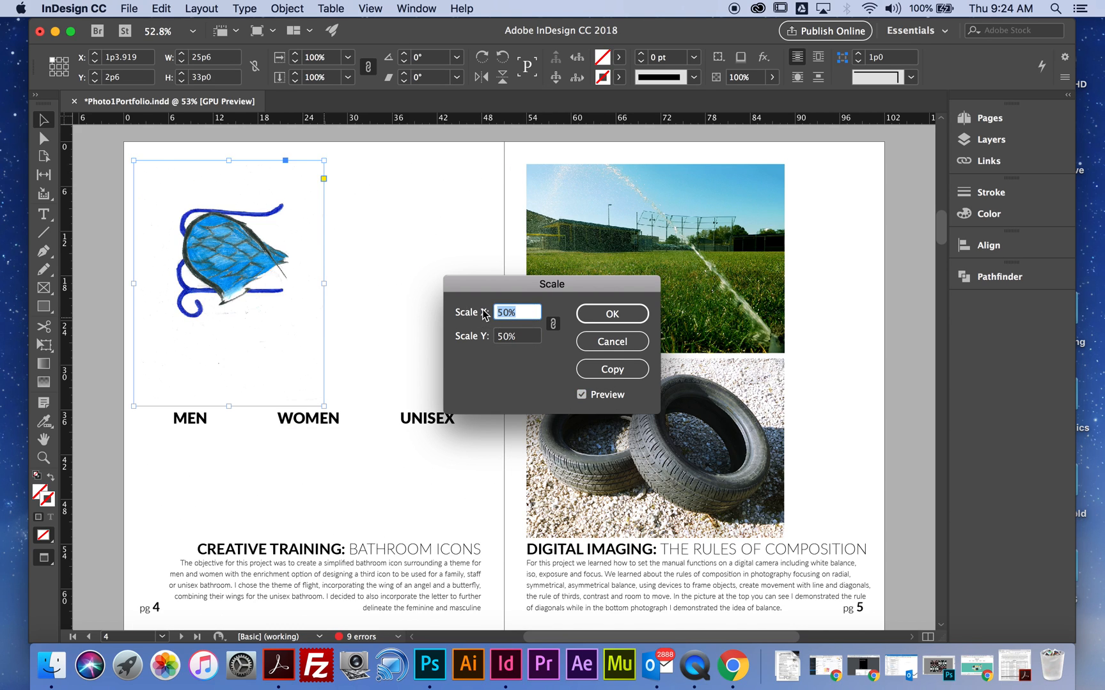
pyautogui.write('40')
pyautogui.press('Tab')
pyautogui.write('40')
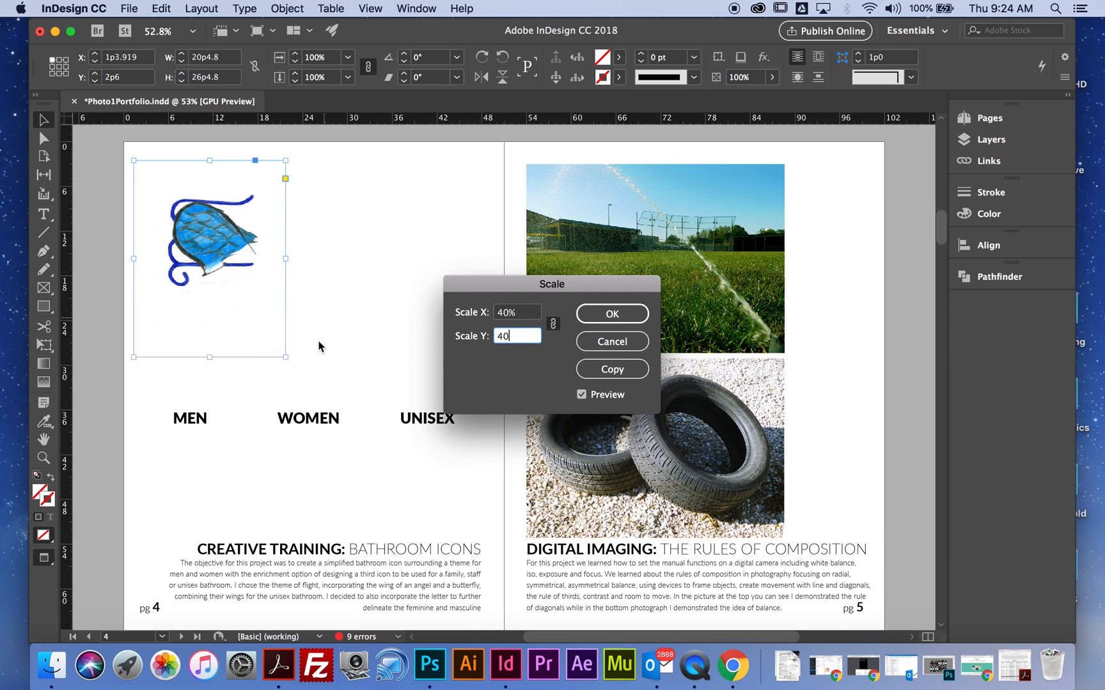
pyautogui.click(612, 314)
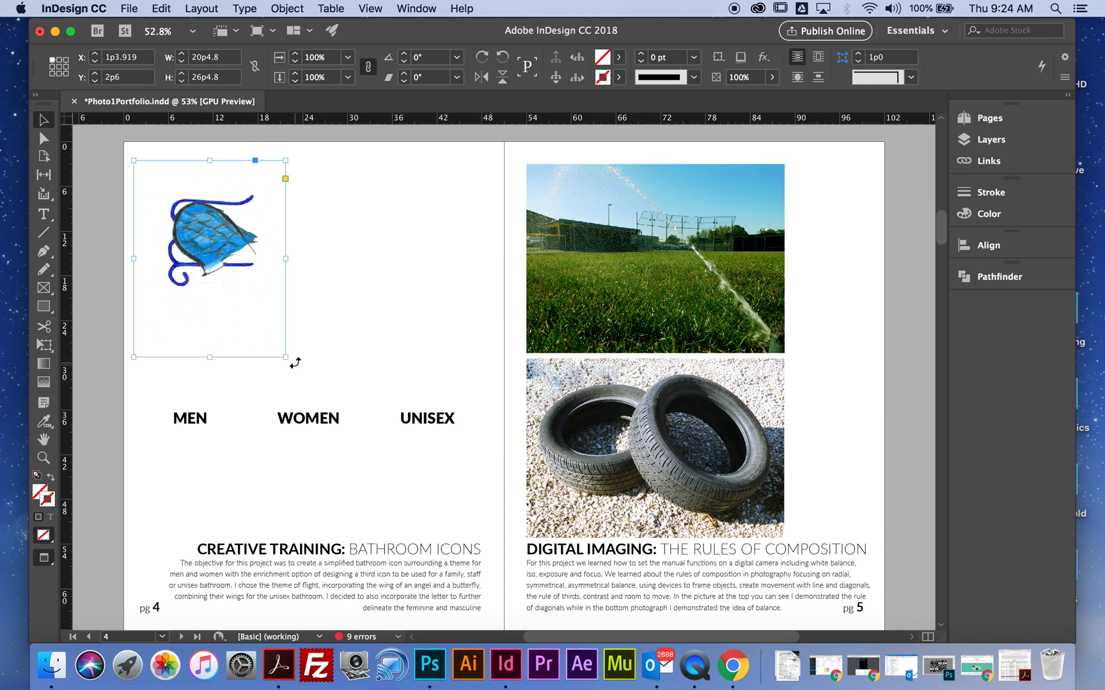
# - Rotate the wing image to −90° and move it below the MEN label on page 4
pyautogui.moveTo(295, 362); pyautogui.dragTo(149, 318)
pyautogui.moveTo(256, 267); pyautogui.dragTo(209, 478)
# - Crop the wing image's frame close around the drawing, to about 13p9 by 15p7, and keep it beneath the MEN label
pyautogui.moveTo(167, 410); pyautogui.dragTo(167, 439)
pyautogui.moveTo(265, 501); pyautogui.dragTo(247, 502)
pyautogui.moveTo(172, 563); pyautogui.dragTo(171, 542)
pyautogui.moveTo(213, 475); pyautogui.dragTo(304, 461)
pyautogui.moveTo(160, 479); pyautogui.dragTo(224, 485)
pyautogui.moveTo(302, 453); pyautogui.dragTo(219, 461)
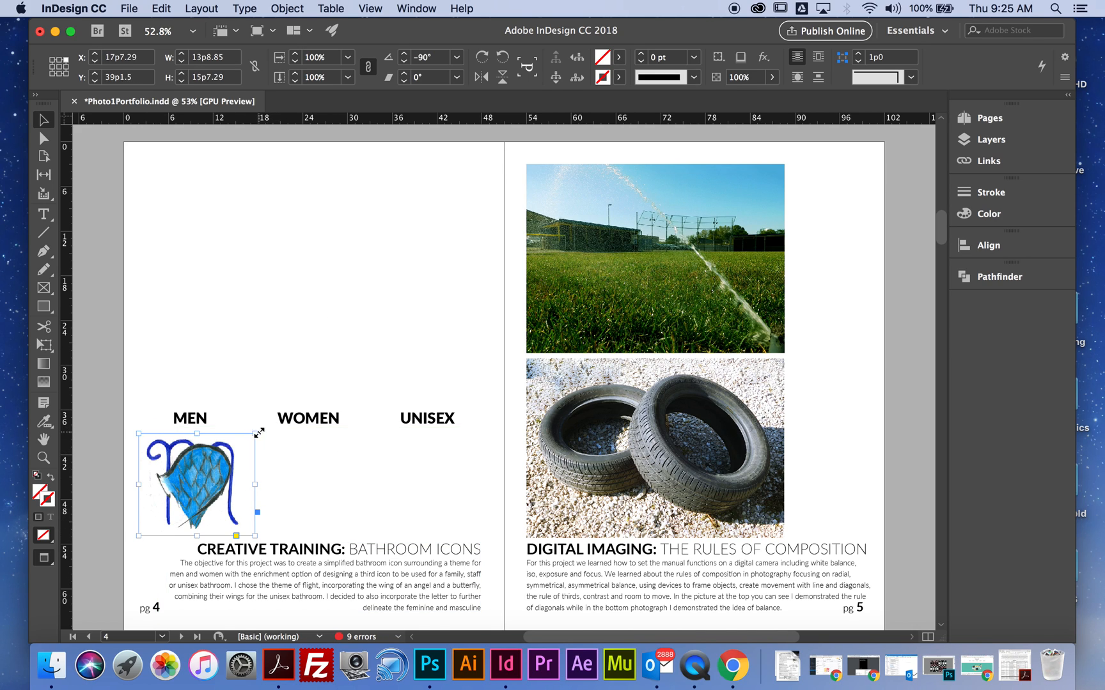
# - Give the wing image's frame a black 1 pt stroke and nudge it to about X 16p9, Y 38p9
pyautogui.click(618, 77)
pyautogui.click(483, 174)
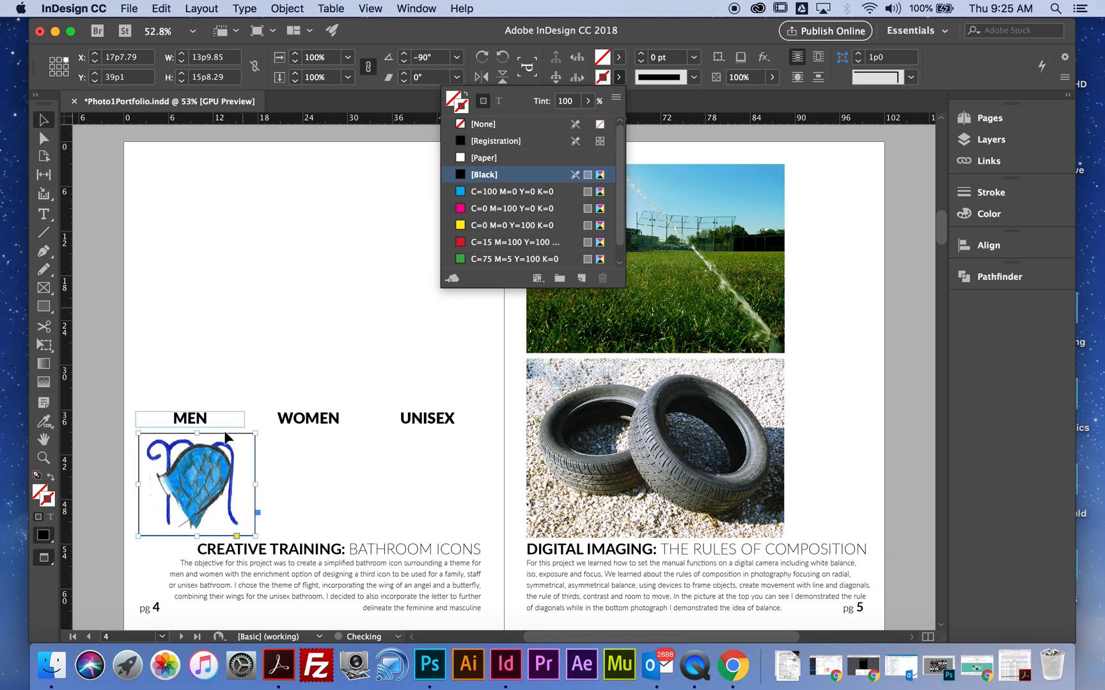
pyautogui.click(259, 368)
pyautogui.moveTo(233, 480); pyautogui.dragTo(228, 475)
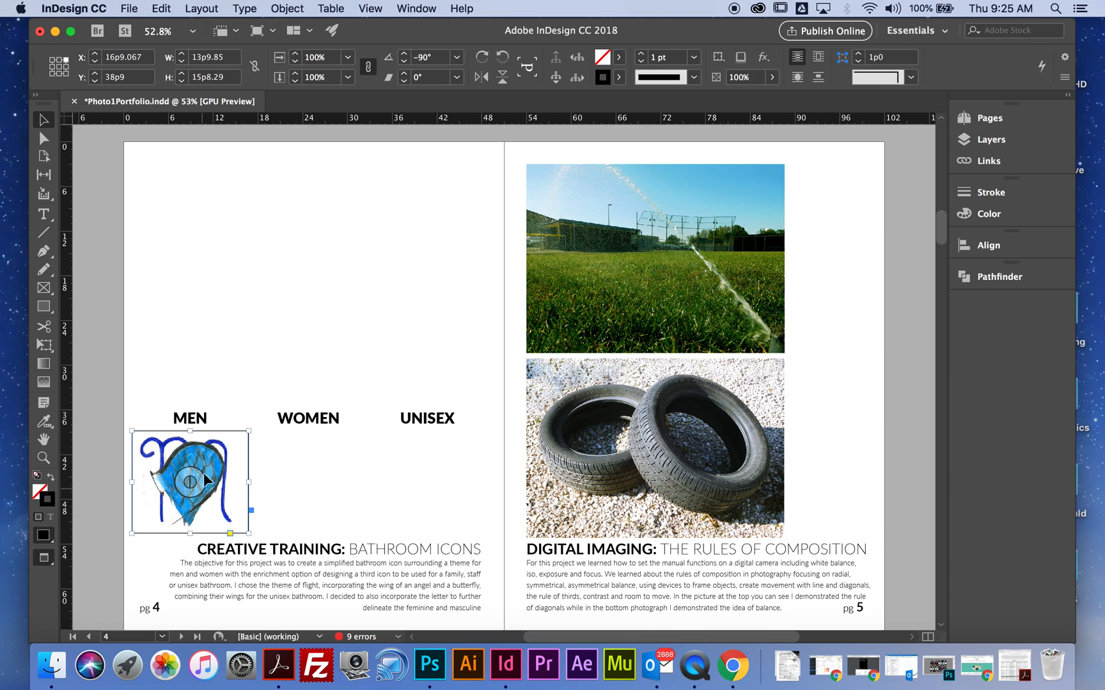
# - Try moving the wing frame over the labels and shifting the image inside its frame, and undo the content shift
pyautogui.moveTo(222, 457); pyautogui.dragTo(276, 379)
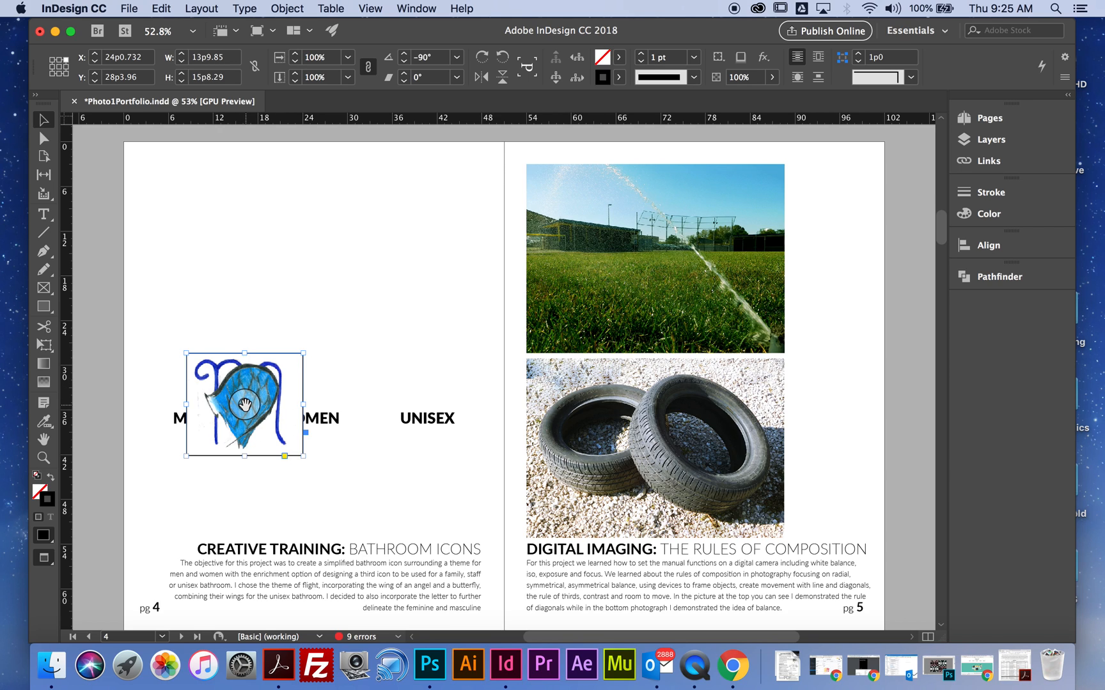
pyautogui.moveTo(244, 405); pyautogui.dragTo(245, 469)
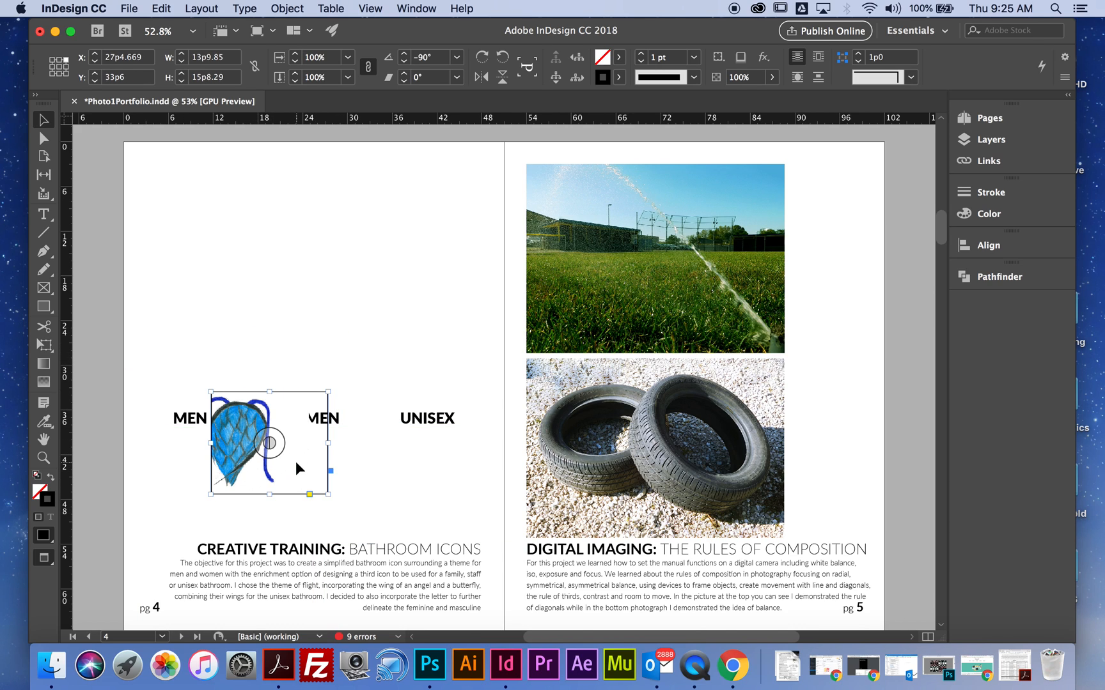
pyautogui.press('super+z')
pyautogui.press('super+z')
pyautogui.press('super+z')
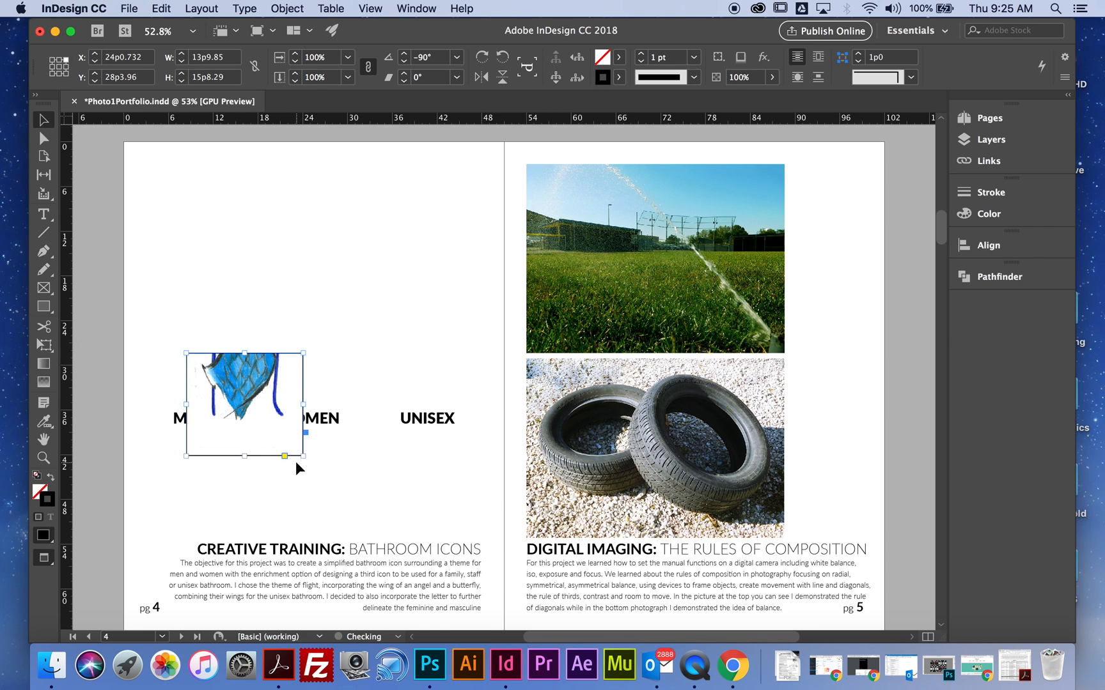
pyautogui.press('super+z')
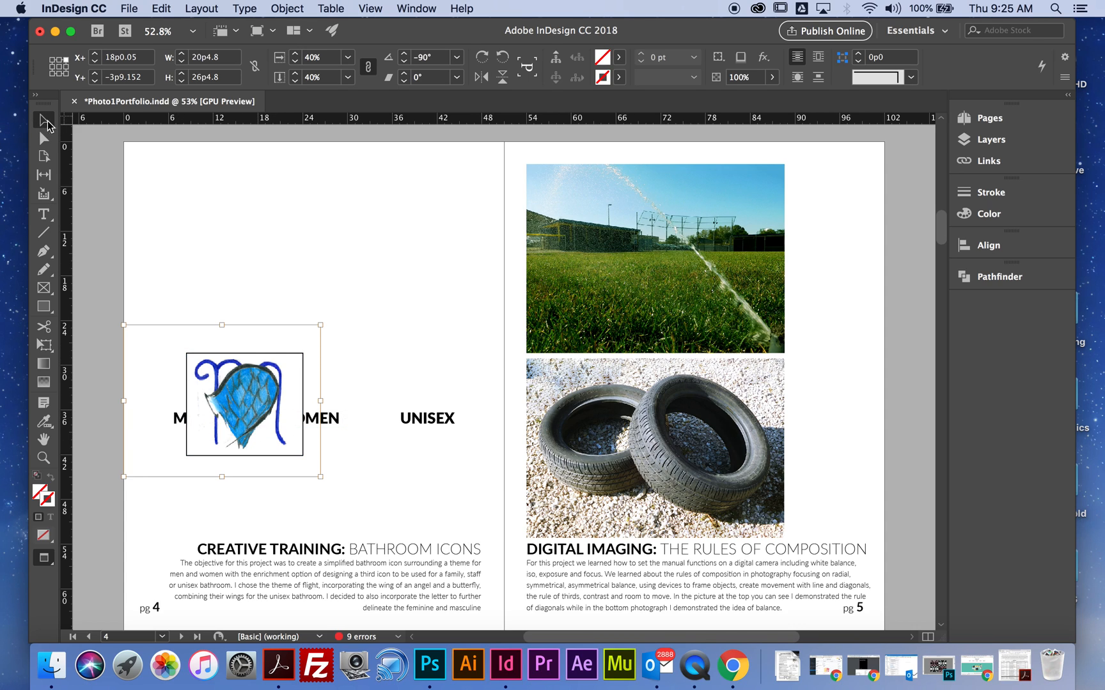
# - Select the whole bordered wing frame and move it back below the MEN label
pyautogui.click(232, 300)
pyautogui.moveTo(264, 374); pyautogui.dragTo(224, 455)
# - Delete the upper field photo on page 5 and place the Compsummative2 sprinkler field JPEG from the student's 1718 folder
pyautogui.click(755, 192)
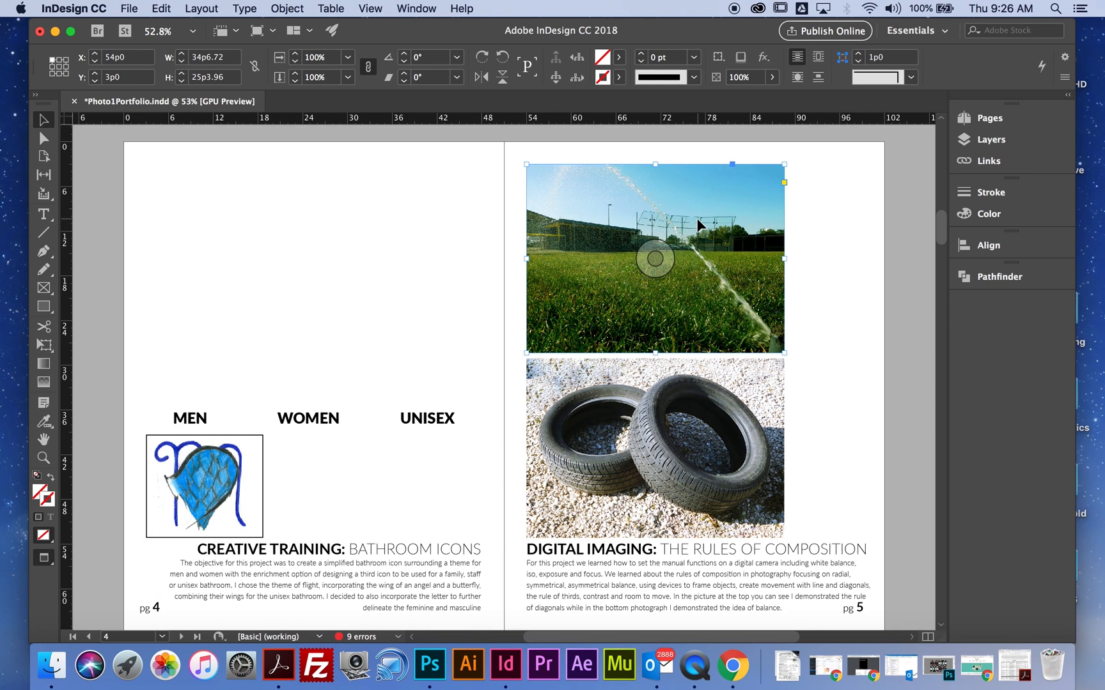
pyautogui.press('BackSpace')
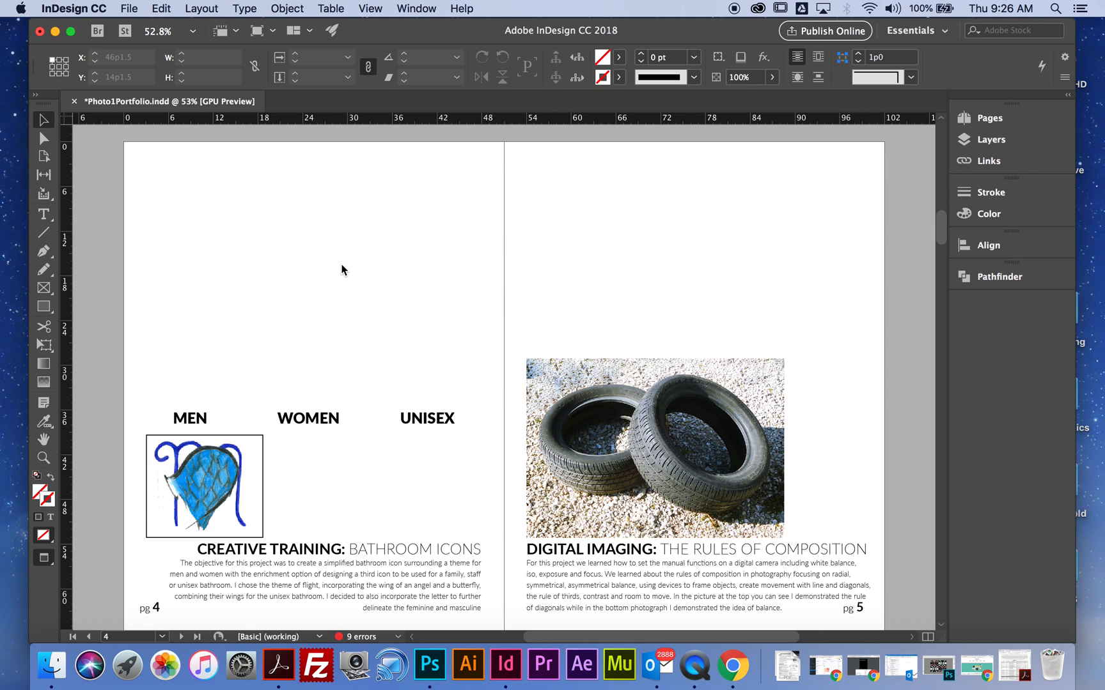
pyautogui.click(129, 9)
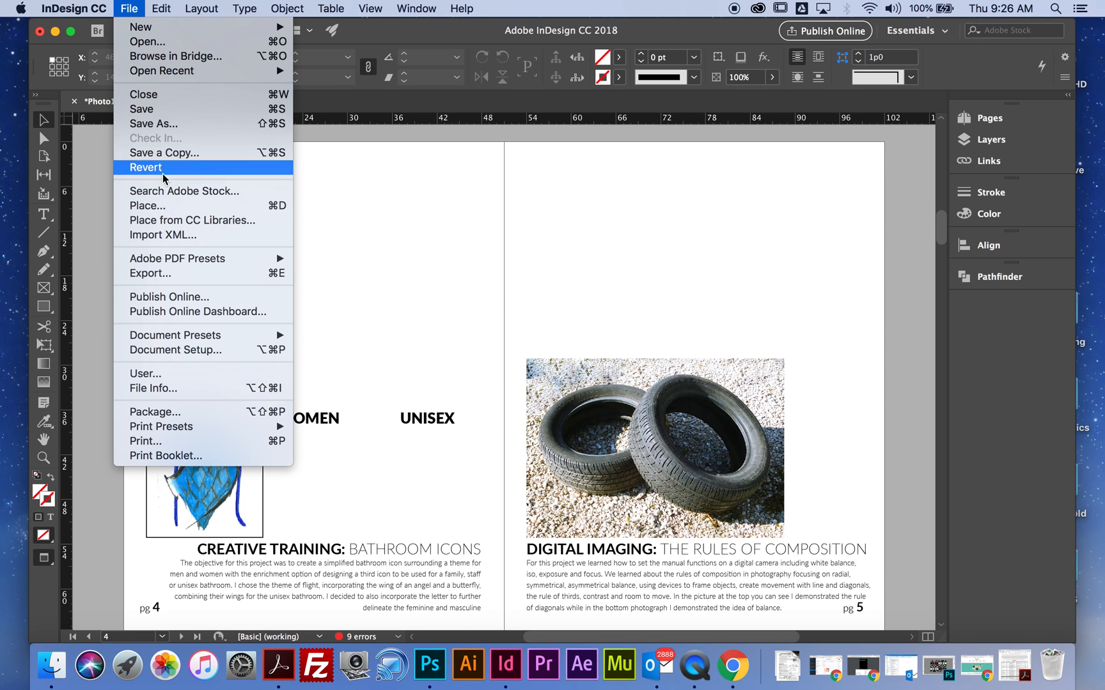
pyautogui.click(161, 205)
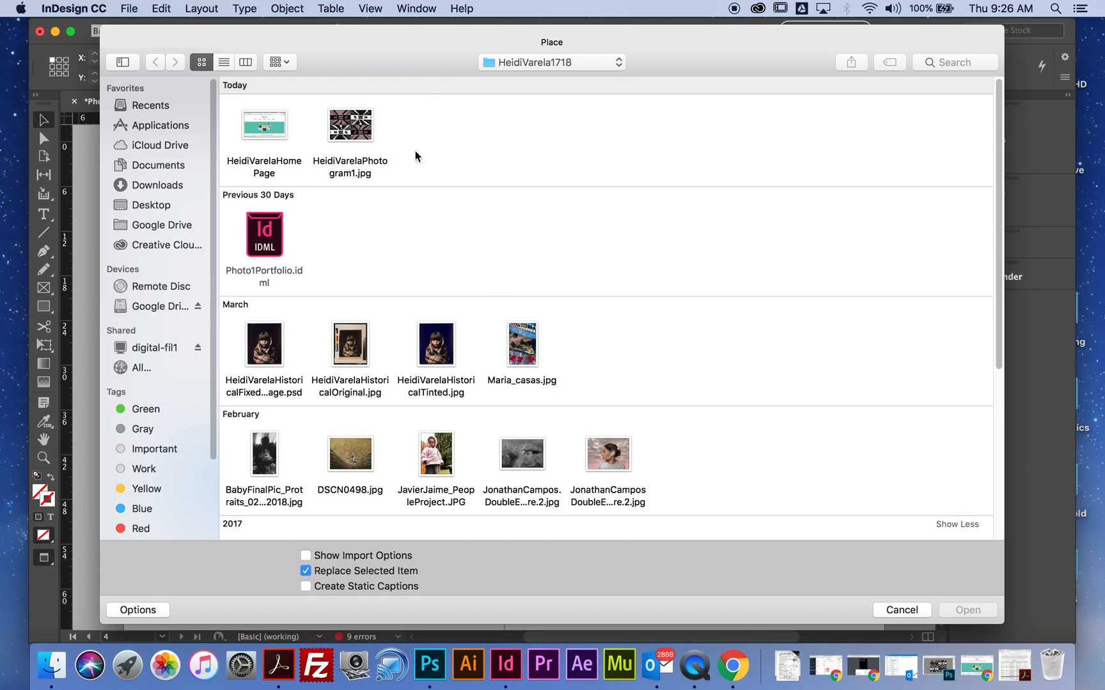
pyautogui.scroll(-6, 486, 287)
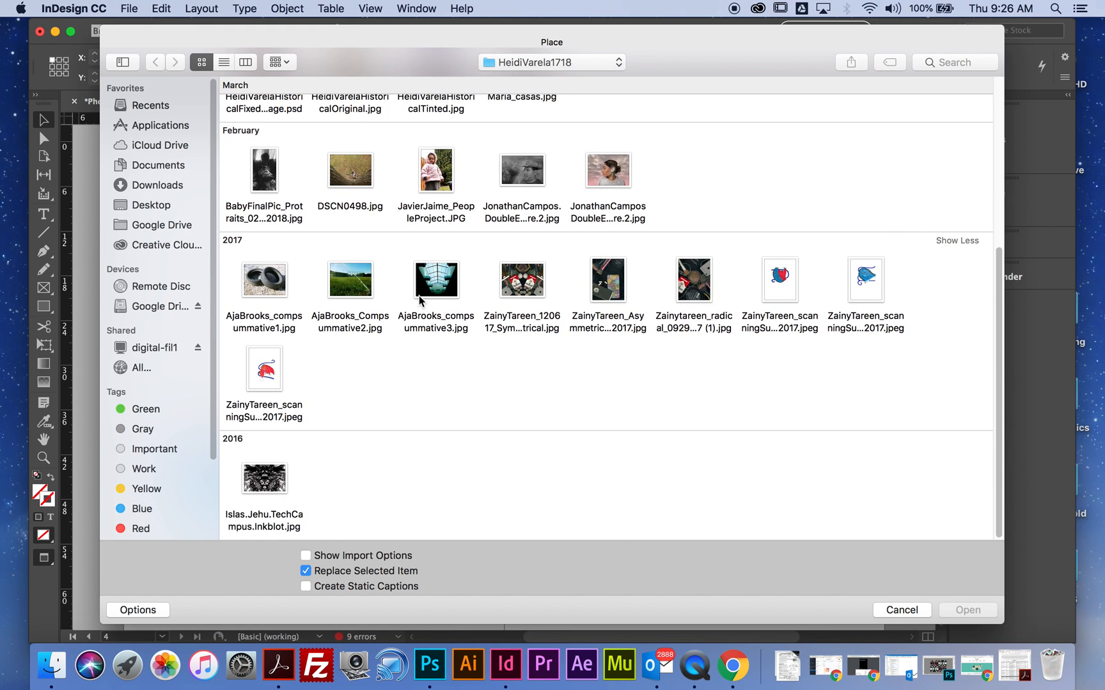
pyautogui.click(361, 290)
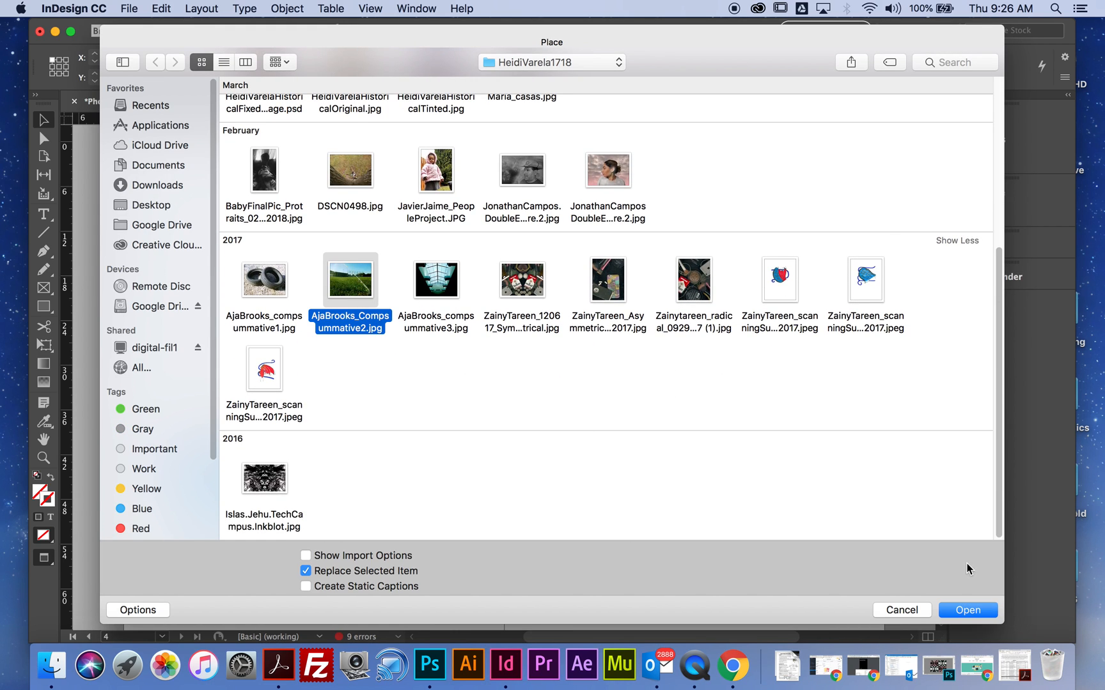
pyautogui.click(956, 612)
pyautogui.click(444, 183)
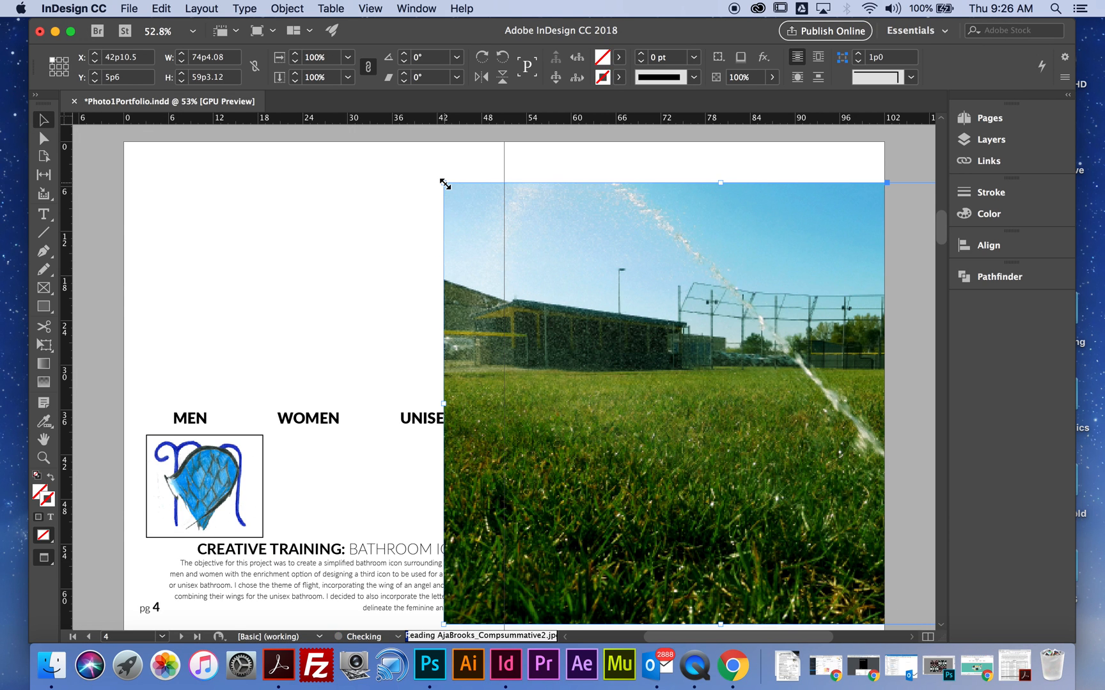
# - Scale the newly placed field photo to 50% in both X and Y
pyautogui.rightClick(550, 272)
pyautogui.moveTo(594, 280)
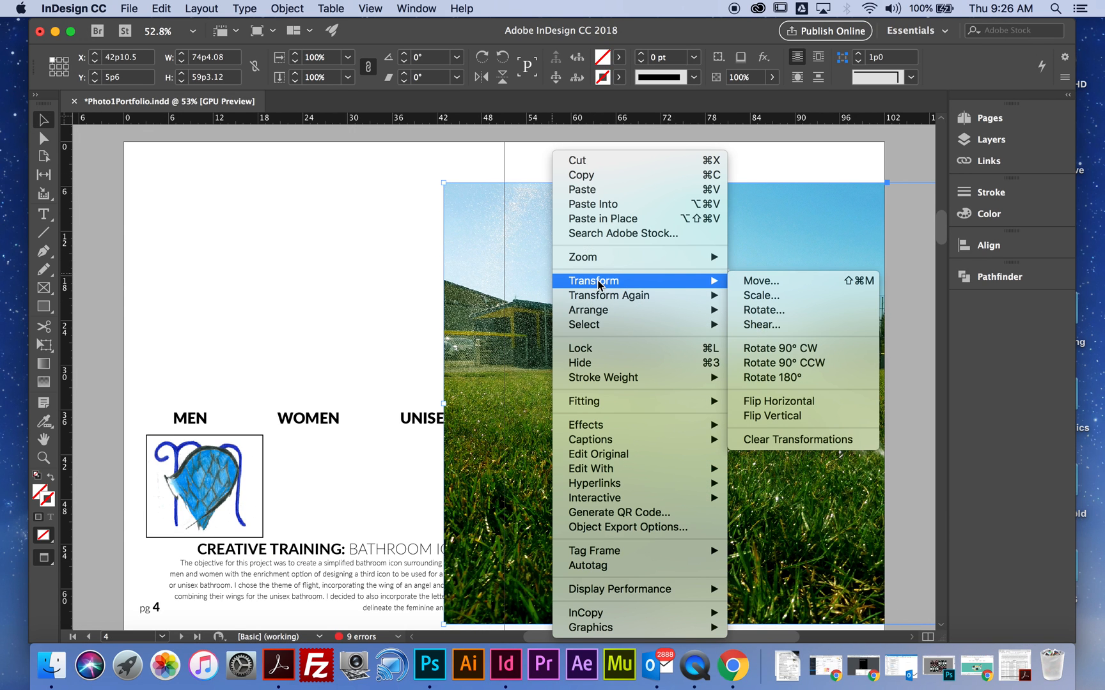
pyautogui.click(775, 297)
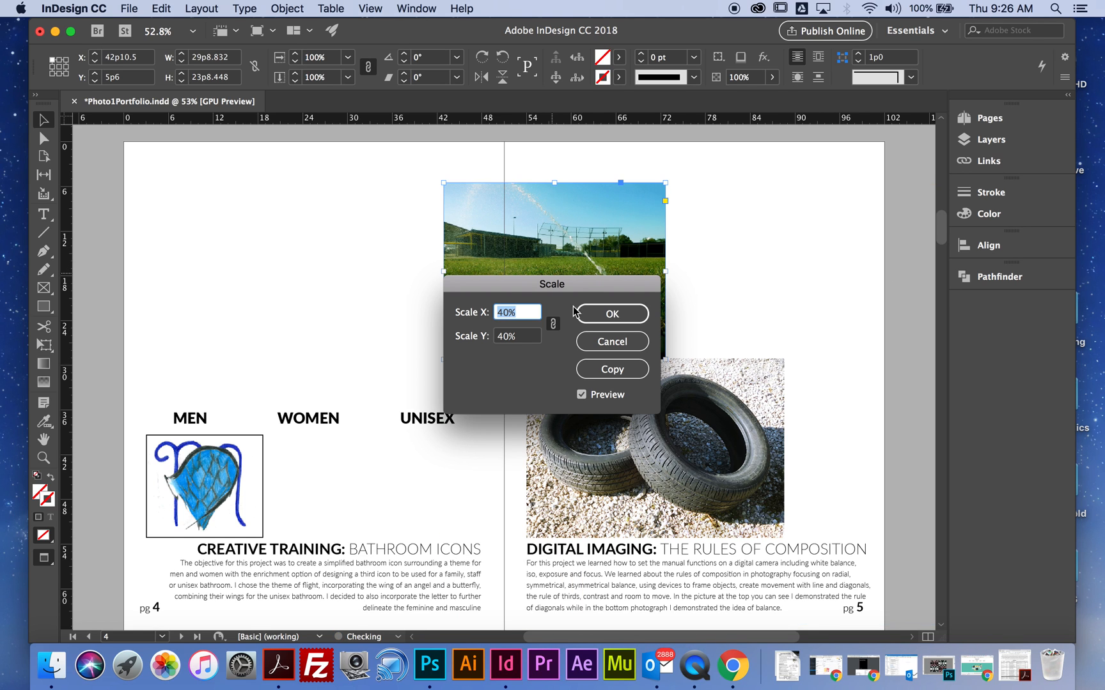
pyautogui.write('50')
pyautogui.click(581, 394)
pyautogui.click(581, 395)
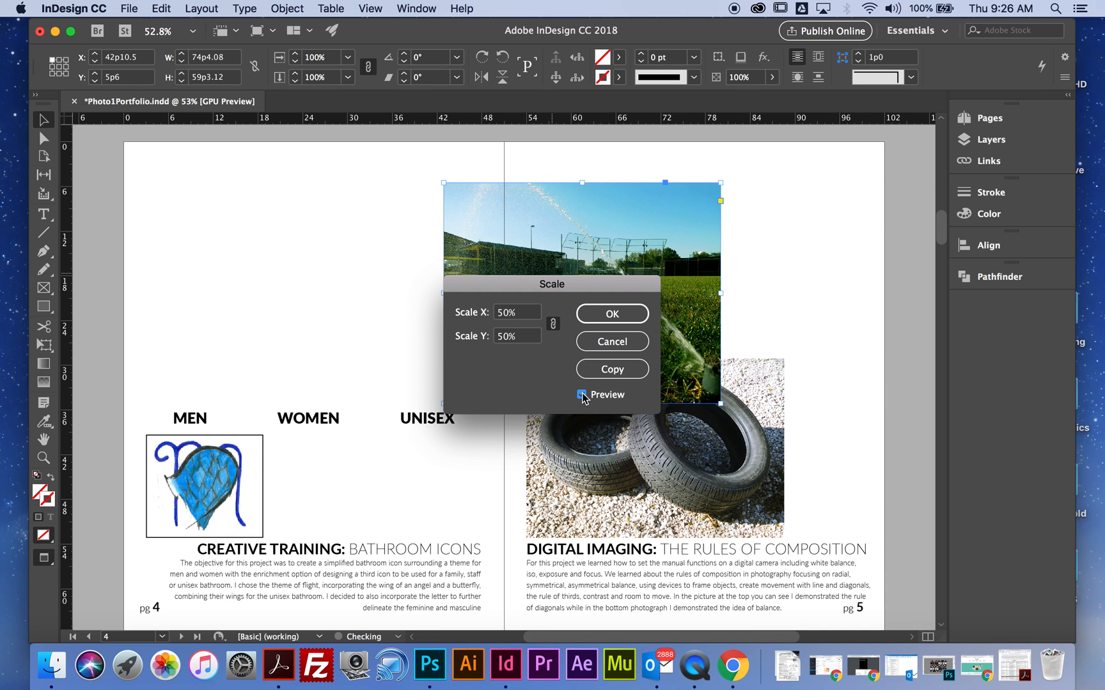
pyautogui.click(624, 323)
# - Move the field photo to X 54p0, Y 1p9 on page 5 and crop its bottom edge to about 25p7 high
pyautogui.moveTo(541, 231); pyautogui.dragTo(620, 195)
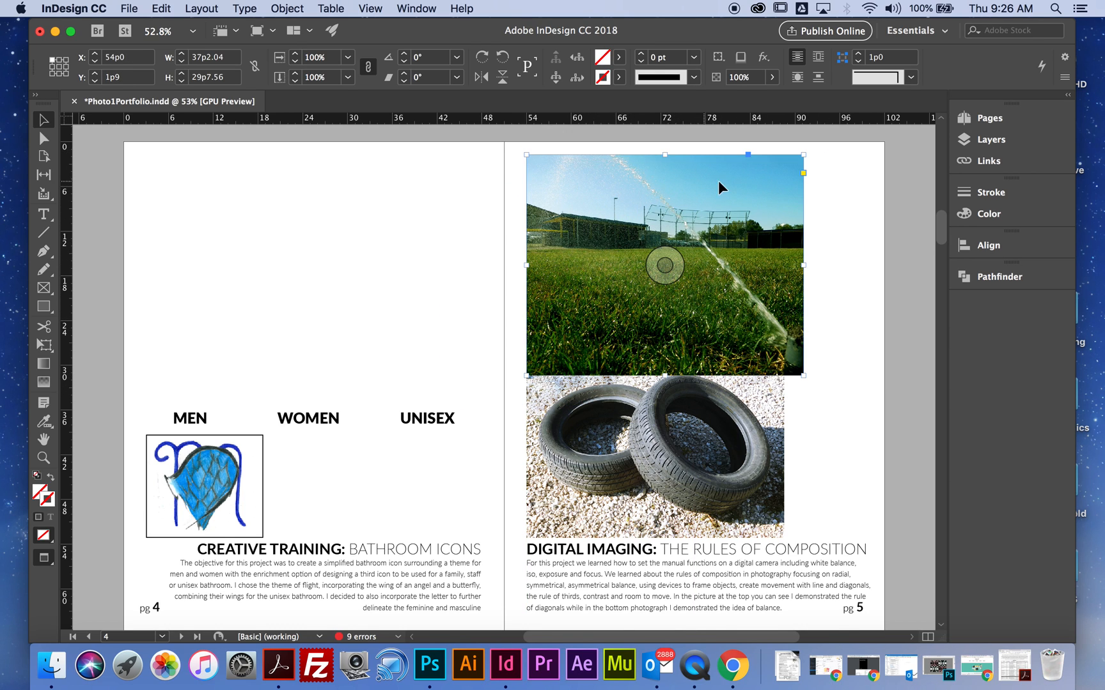
pyautogui.moveTo(665, 376); pyautogui.dragTo(664, 346)
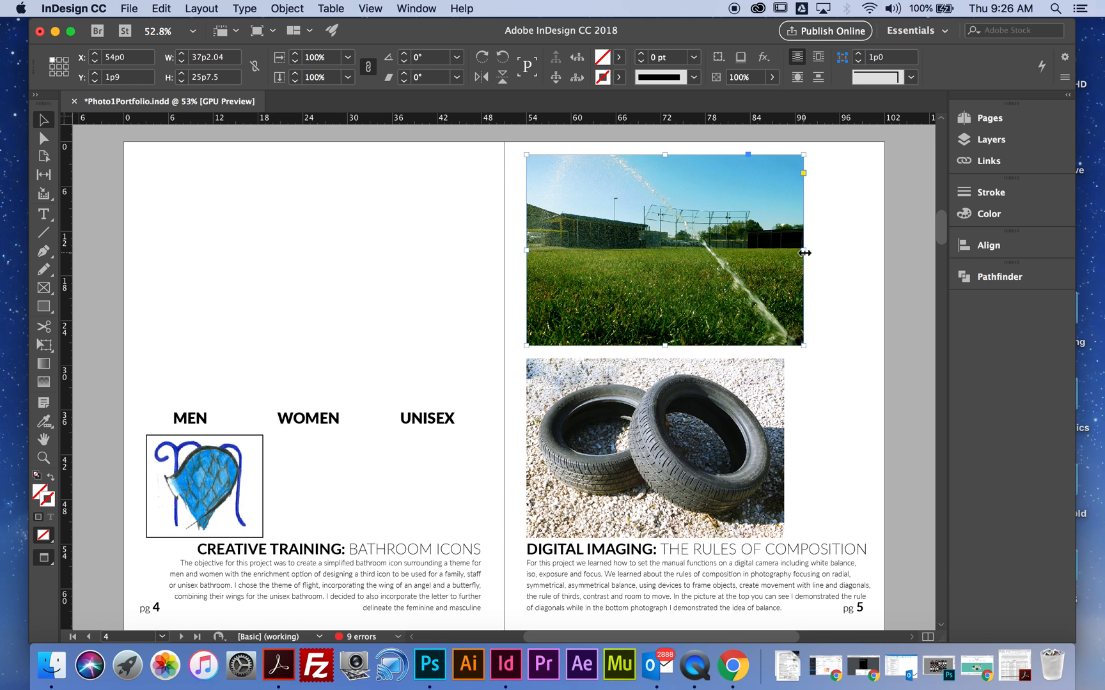
# - Scale the cropped field photo to 92% and move it to about X 54p2, Y 3p0 above the tire photo
pyautogui.rightClick(653, 309)
pyautogui.moveTo(735, 281)
pyautogui.click(856, 298)
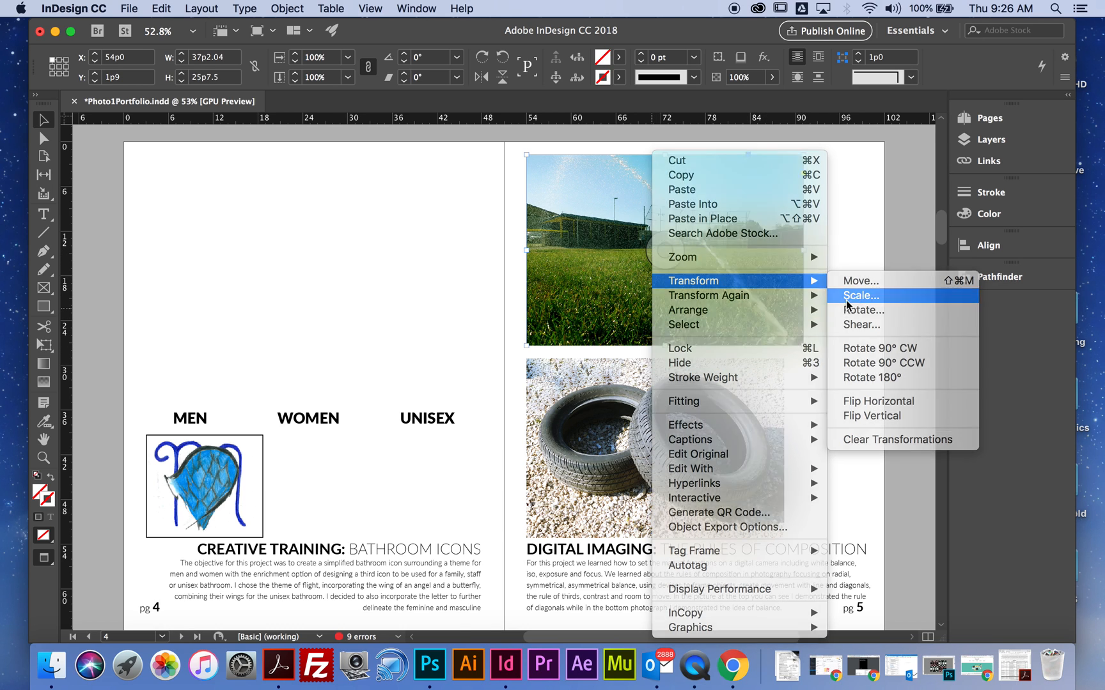
pyautogui.write('90')
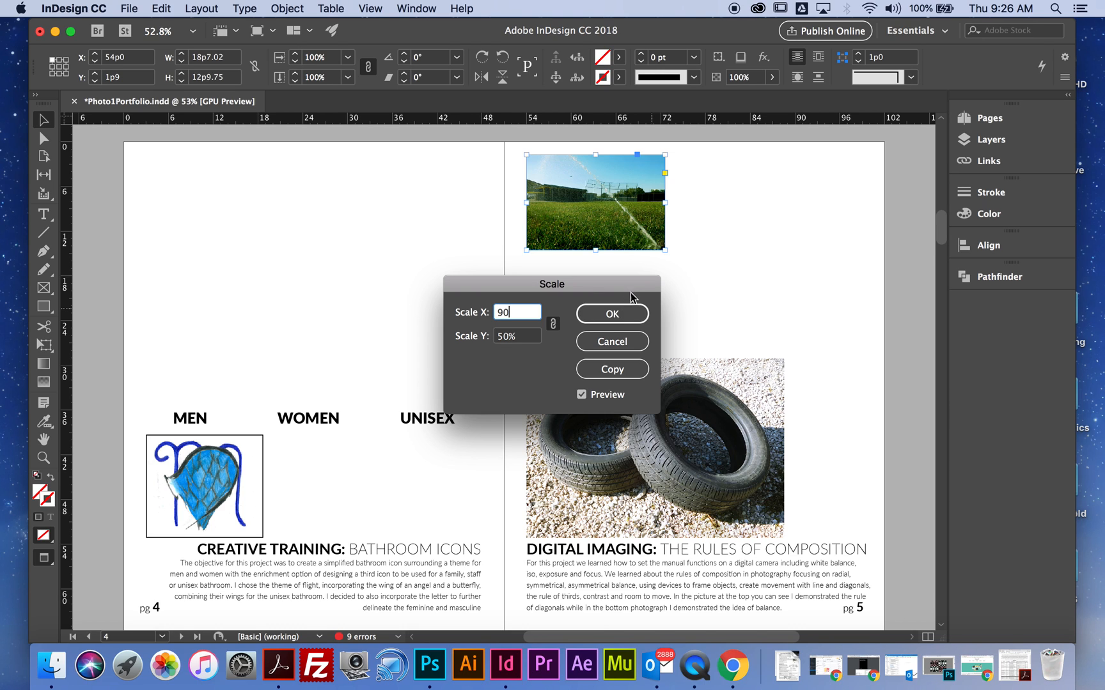
pyautogui.click(582, 395)
pyautogui.click(582, 394)
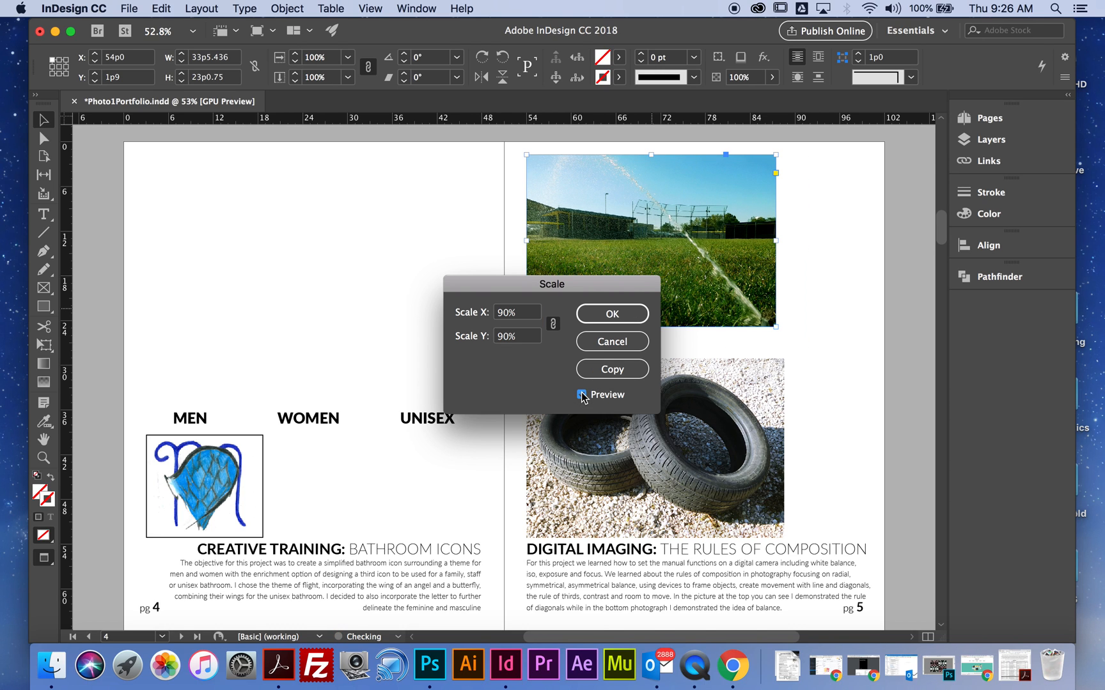
pyautogui.click(581, 394)
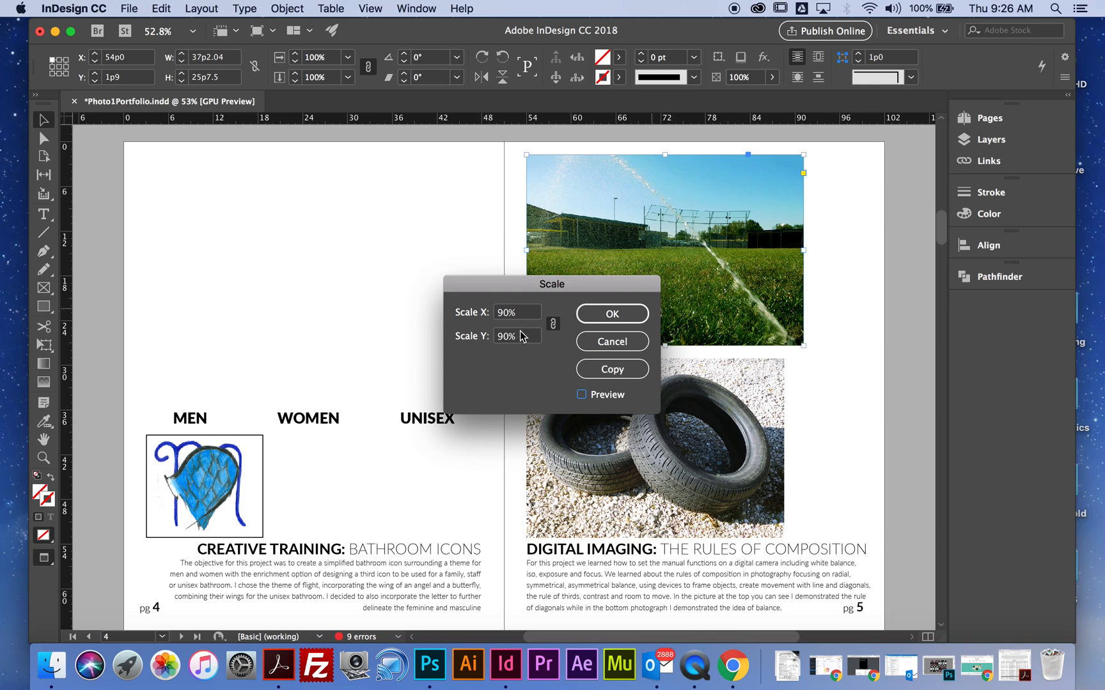
pyautogui.moveTo(521, 314); pyautogui.dragTo(468, 307)
pyautogui.write('92')
pyautogui.click(581, 394)
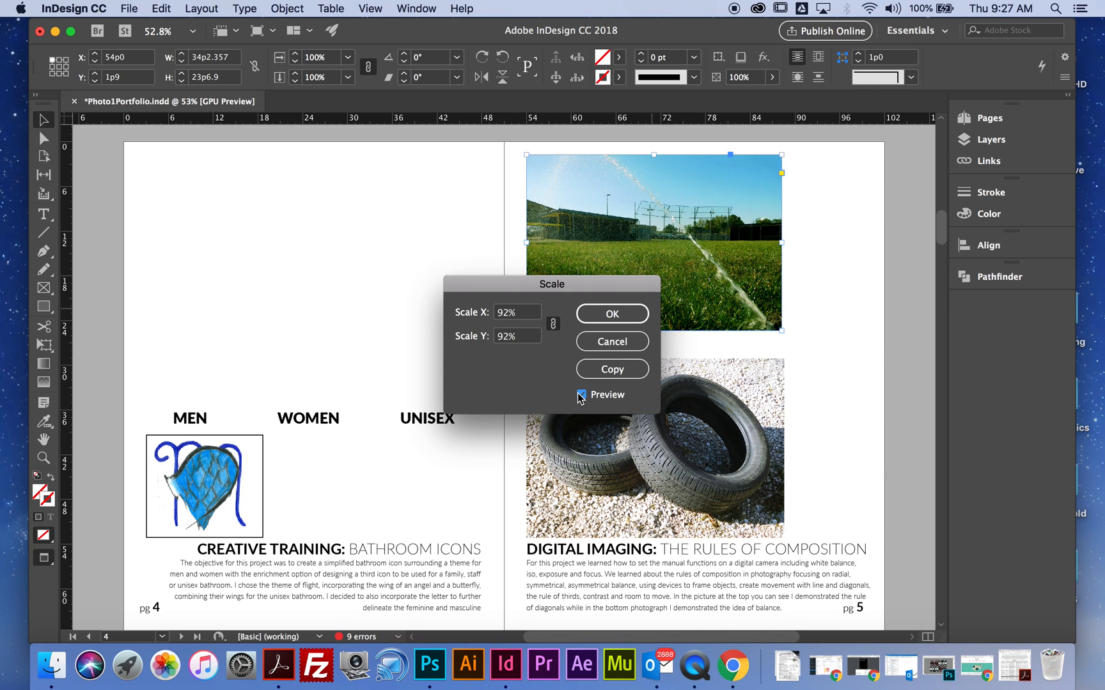
pyautogui.click(636, 310)
pyautogui.moveTo(677, 264); pyautogui.dragTo(678, 274)
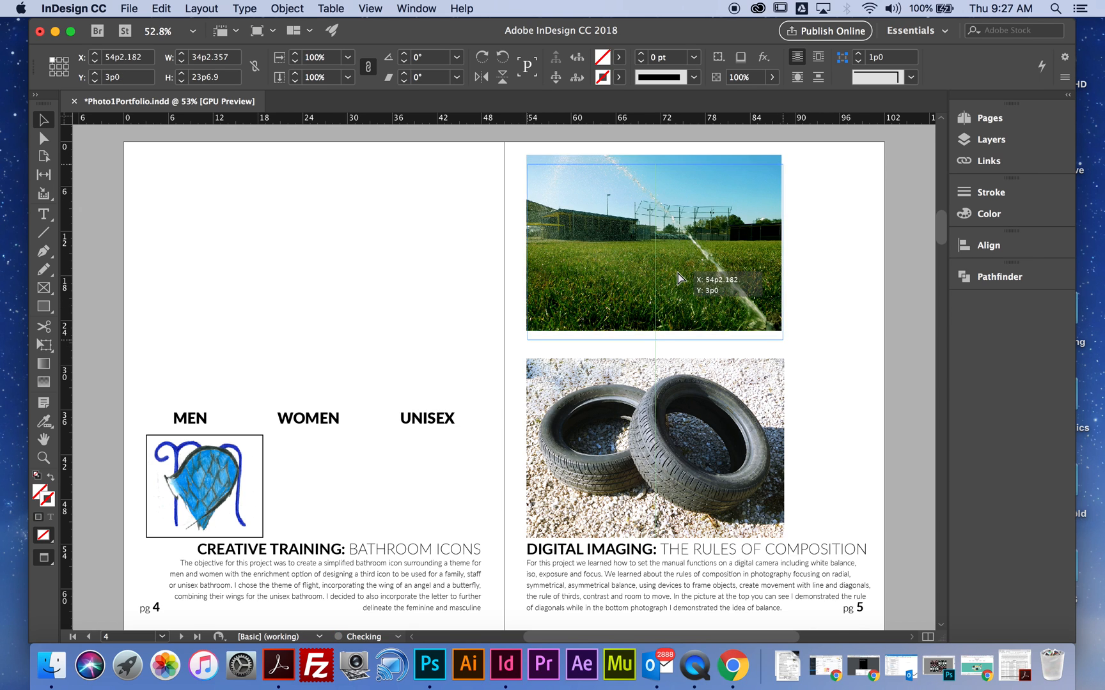
# - Go back to the portfolio's cover page
pyautogui.scroll(1, 705, 297)
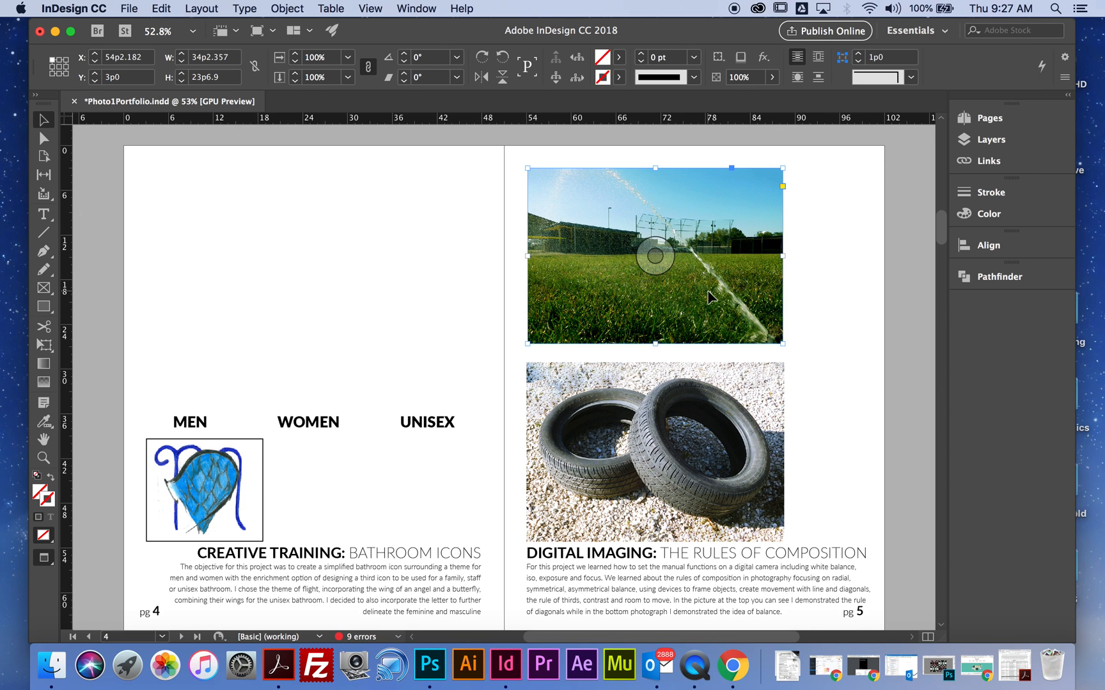
pyautogui.scroll(20, 706, 290)
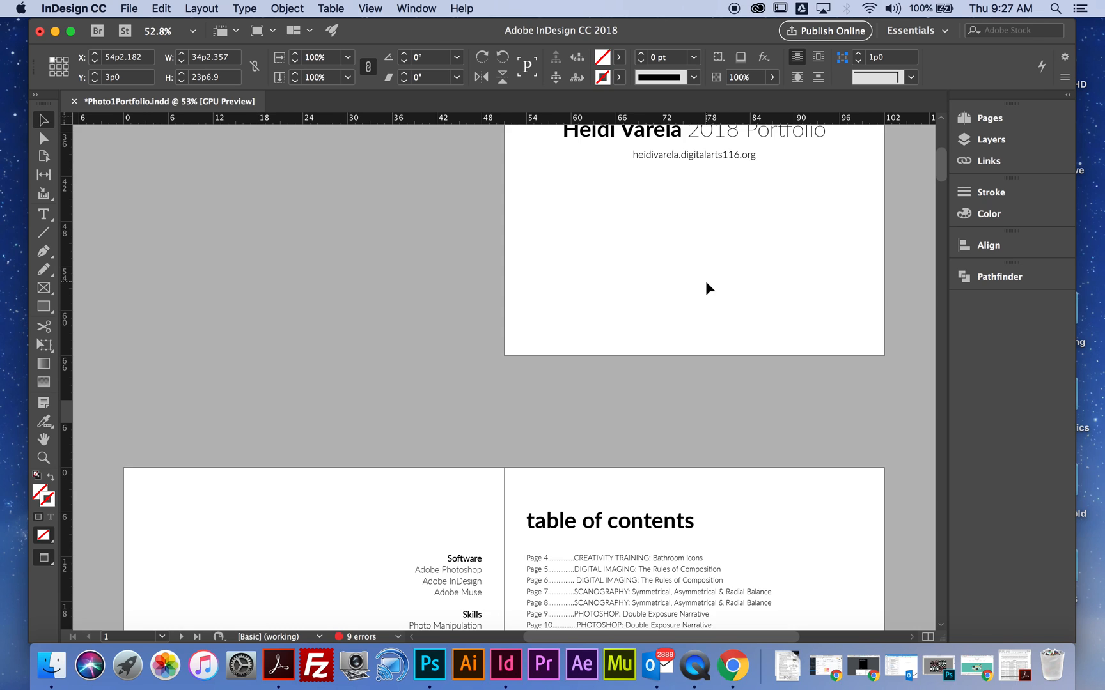
pyautogui.scroll(-1, 706, 282)
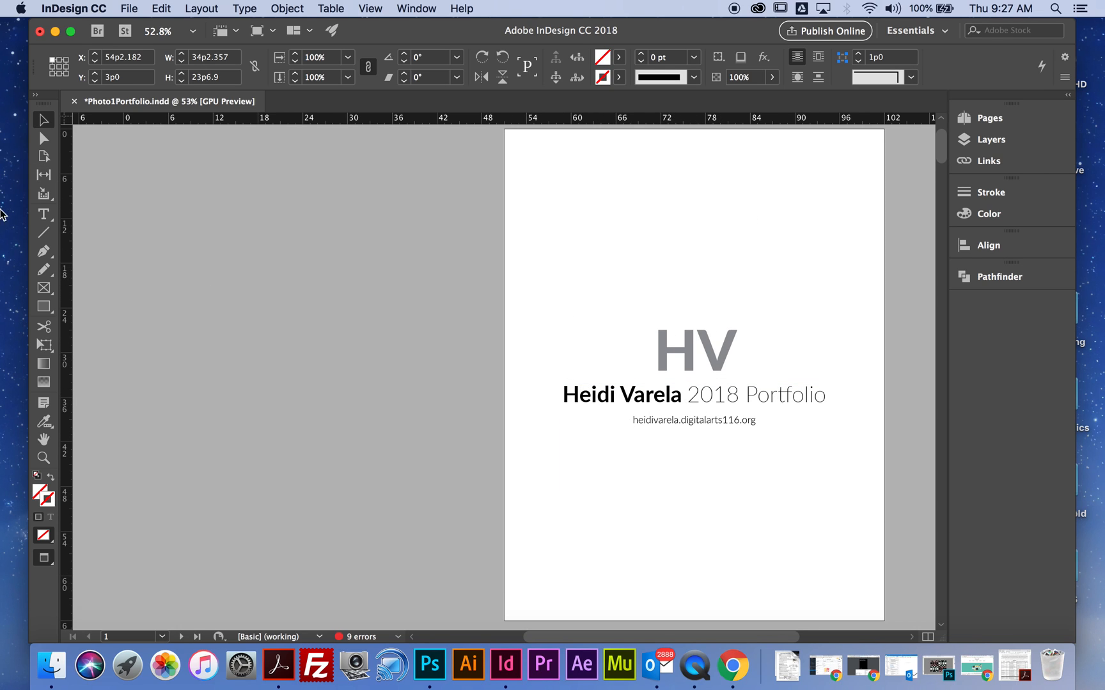
# - Replace the cover page's large initials and bold name with the student's own initials and full name
pyautogui.click(43, 214)
pyautogui.moveTo(736, 351)
pyautogui.mouseDown()
pyautogui.moveTo(671, 345)
pyautogui.moveTo(651, 355)
pyautogui.mouseUp()
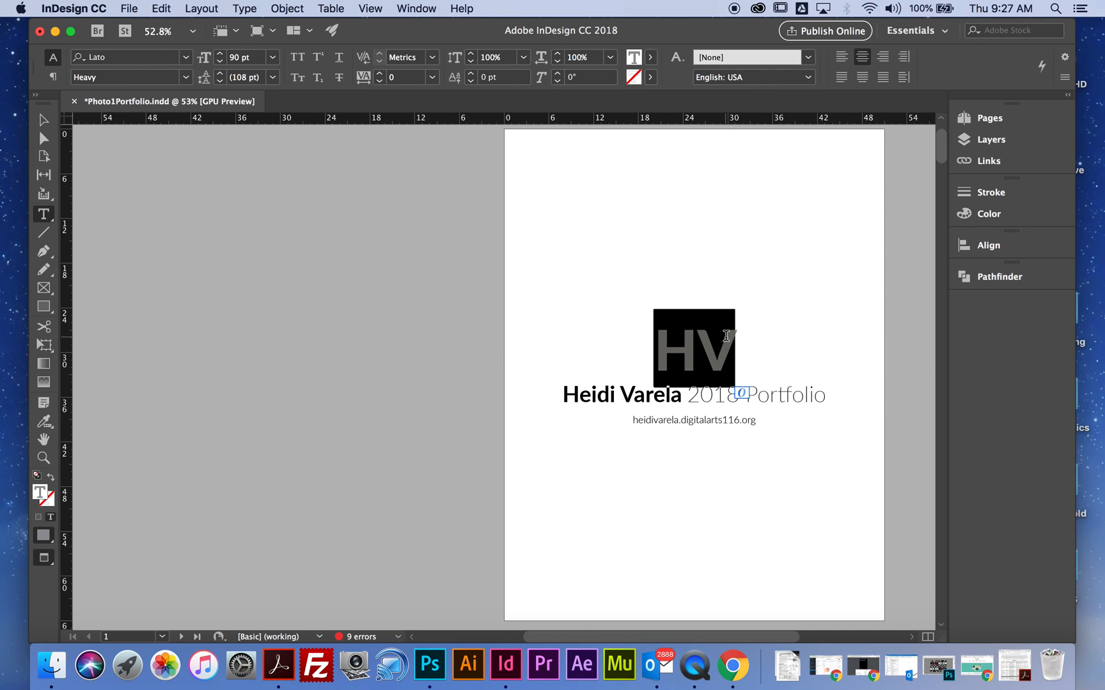
pyautogui.write('JD')
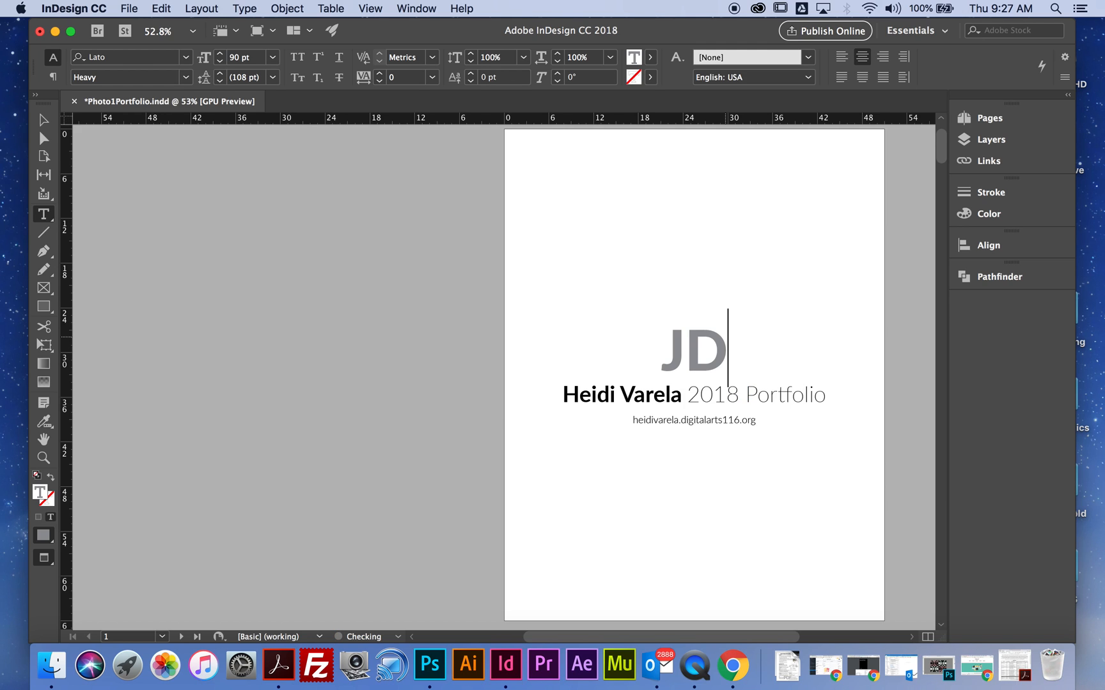
pyautogui.moveTo(682, 396); pyautogui.dragTo(559, 406)
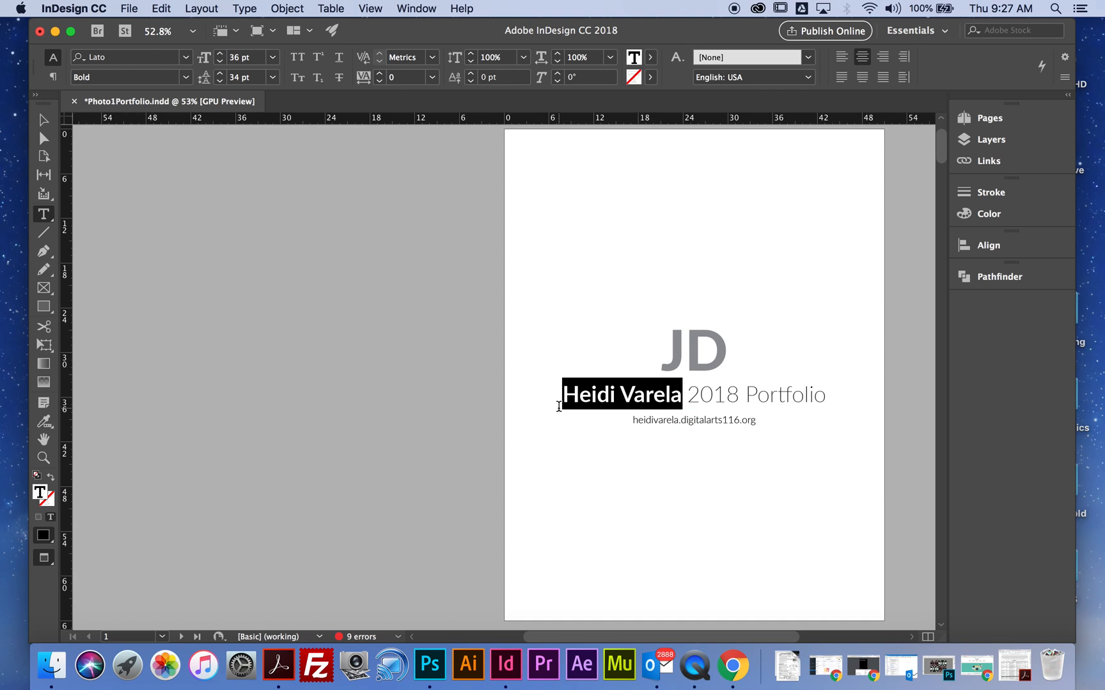
pyautogui.write('John')
pyautogui.write(' Doe')
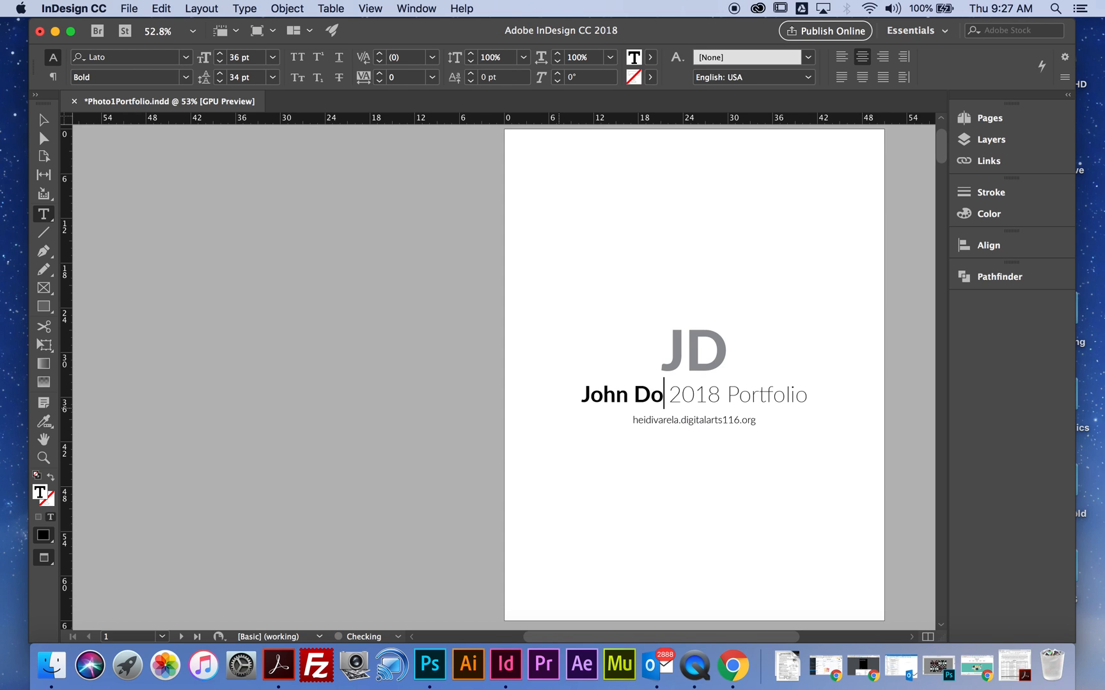
pyautogui.moveTo(780, 420); pyautogui.dragTo(609, 420)
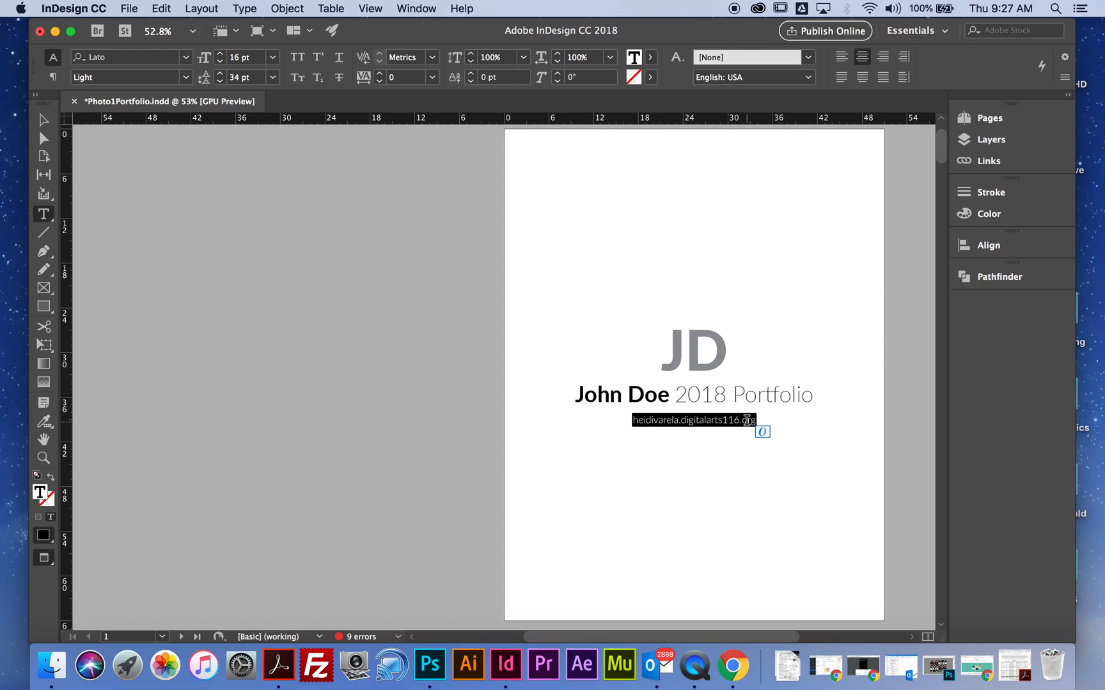
# - Replace the Adobe Muse entry in page 2's Software list with Wix Web Builder
pyautogui.scroll(-5, 658, 418)
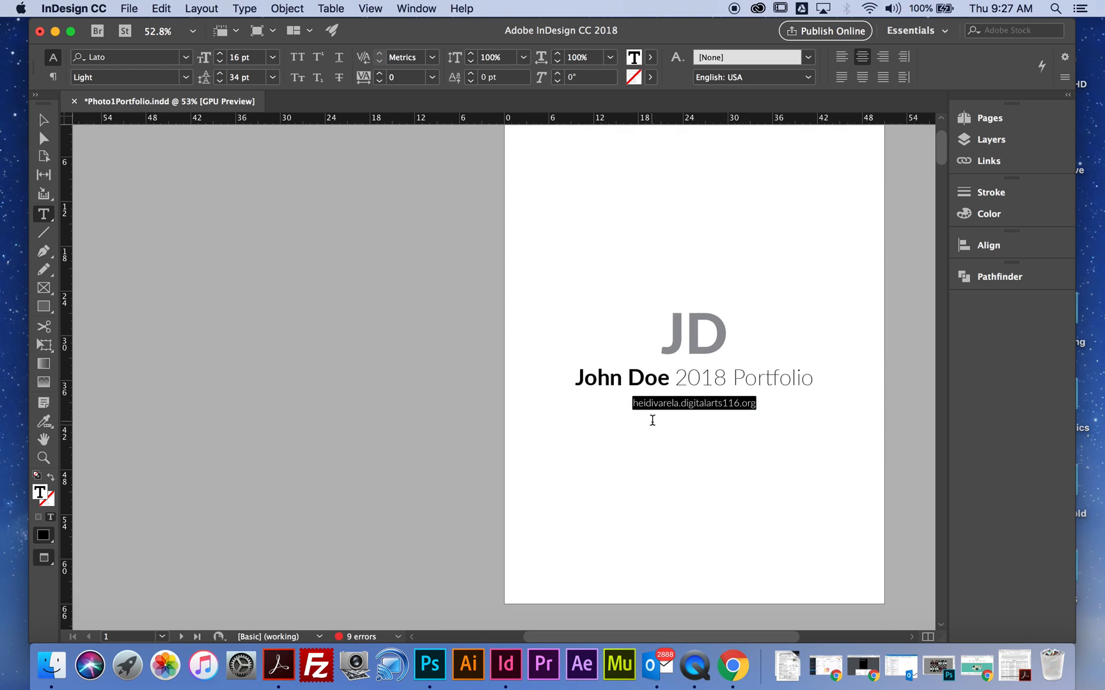
pyautogui.scroll(-9, 678, 411)
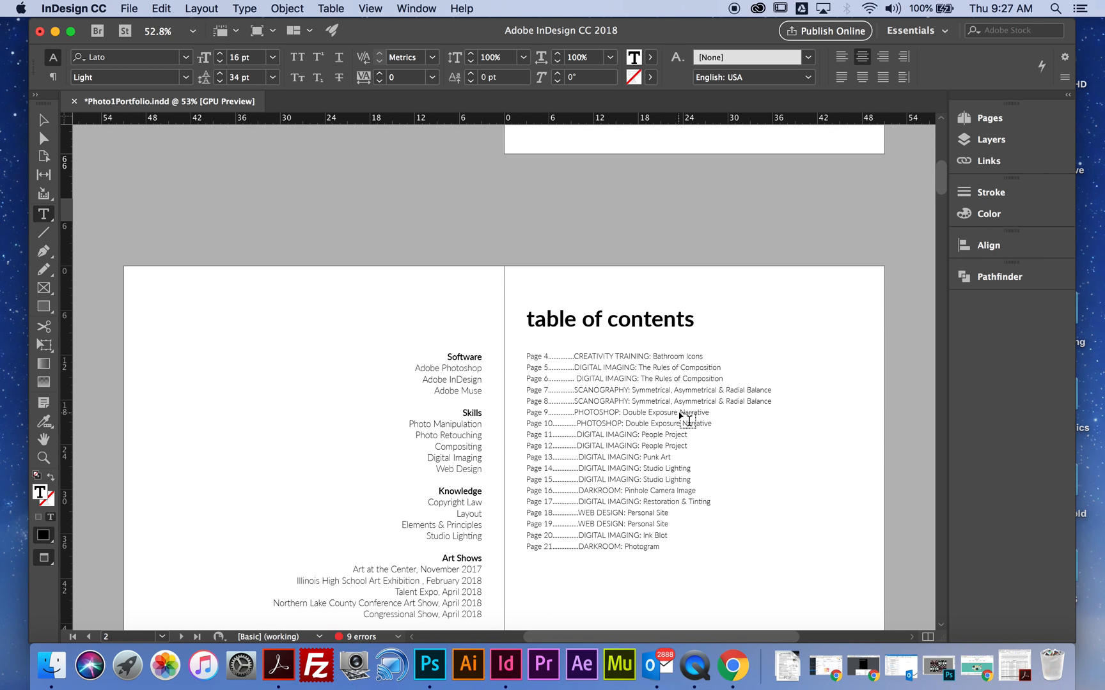
pyautogui.scroll(-1, 682, 412)
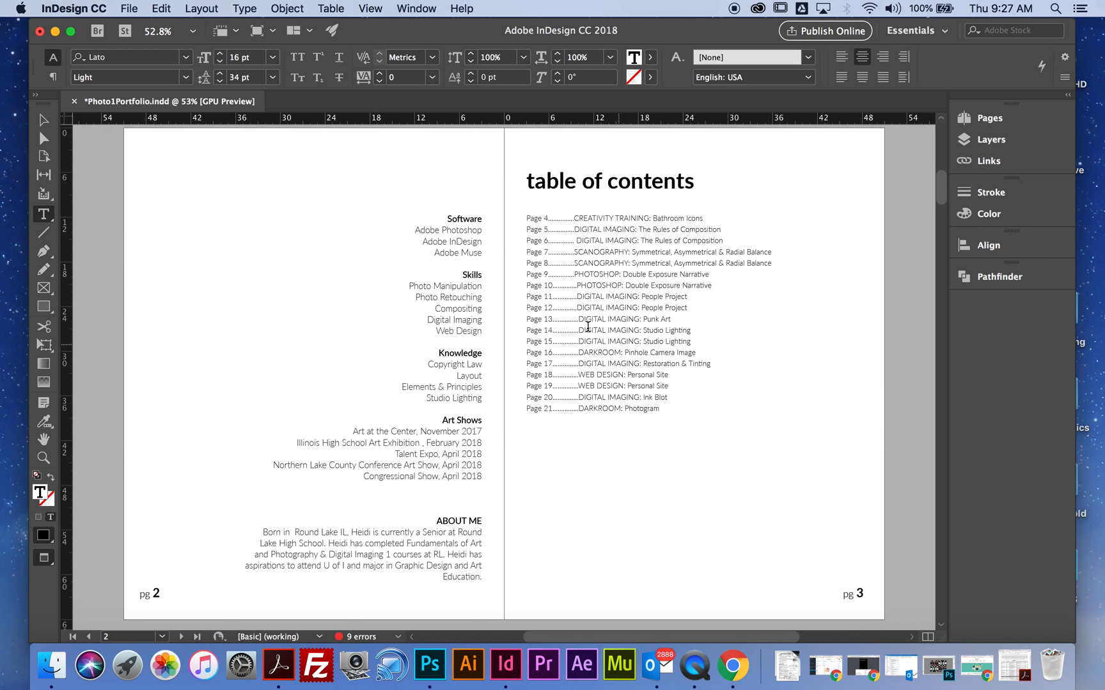
pyautogui.click(471, 230)
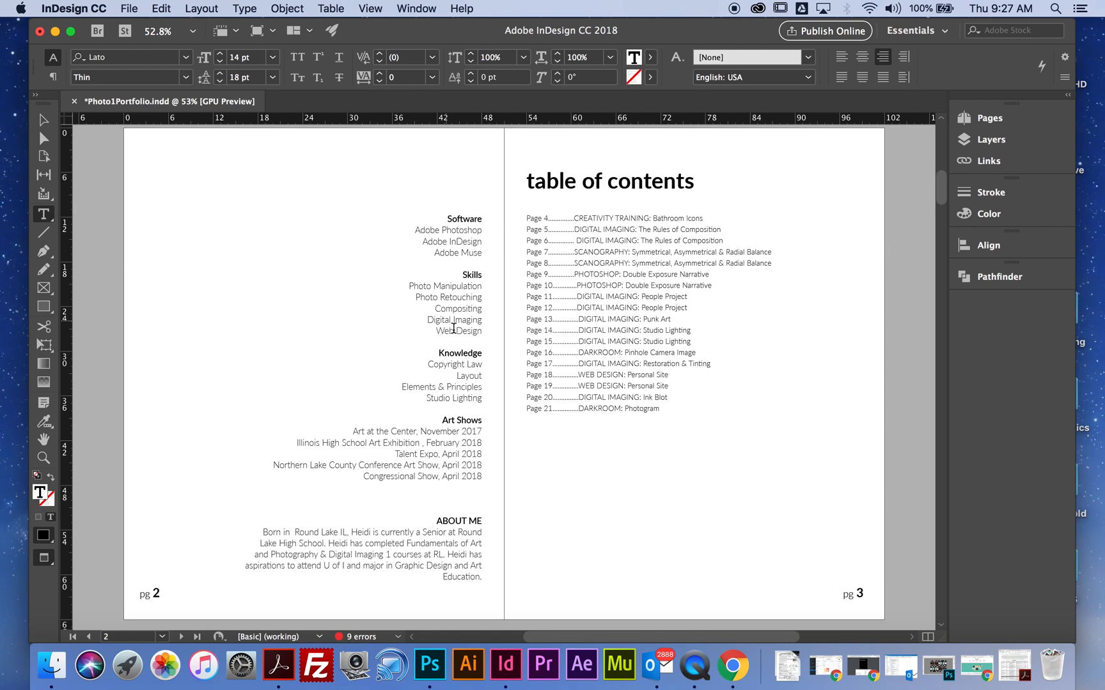
pyautogui.click(472, 253)
pyautogui.moveTo(480, 253); pyautogui.dragTo(423, 255)
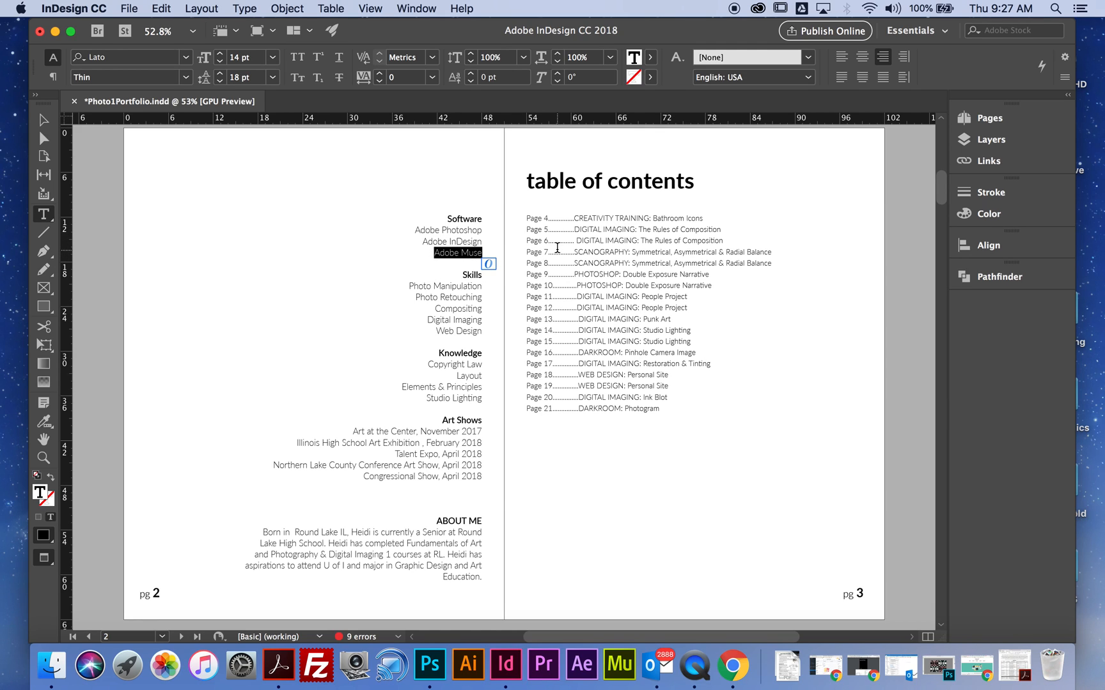
pyautogui.write('W')
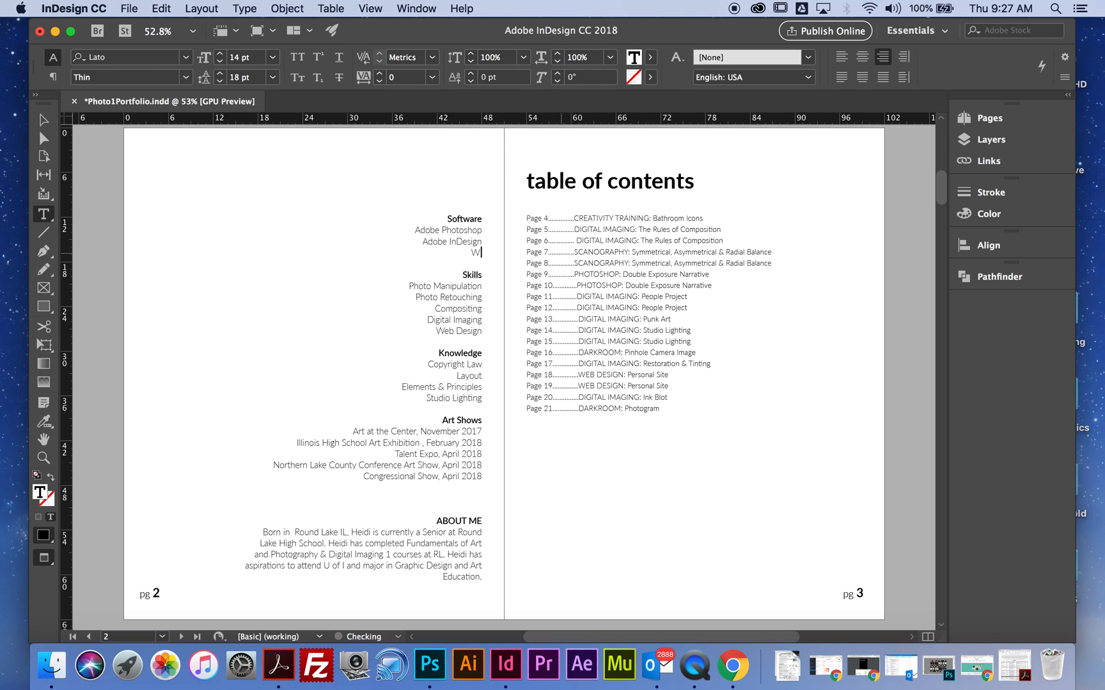
pyautogui.write('ix Web Builder')
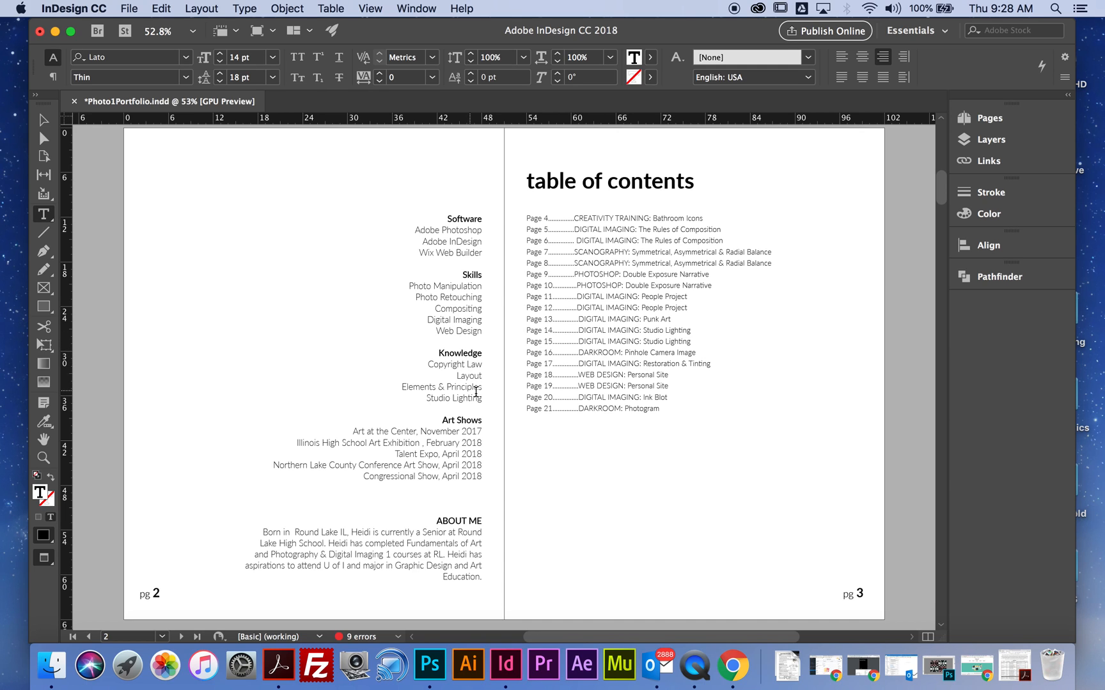
# - Delete the Talent Expo, Northern Lake County Conference Art Show and Congressional Show entries from the Art Shows list
pyautogui.moveTo(351, 431); pyautogui.dragTo(486, 487)
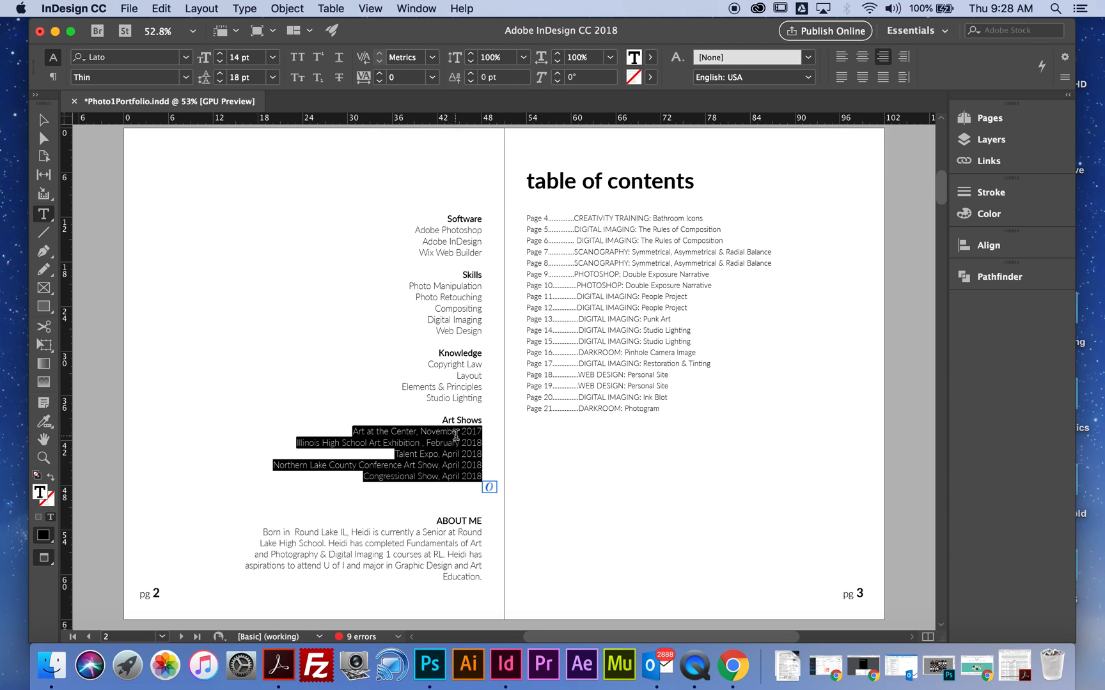
pyautogui.click(463, 476)
pyautogui.moveTo(396, 455); pyautogui.dragTo(487, 476)
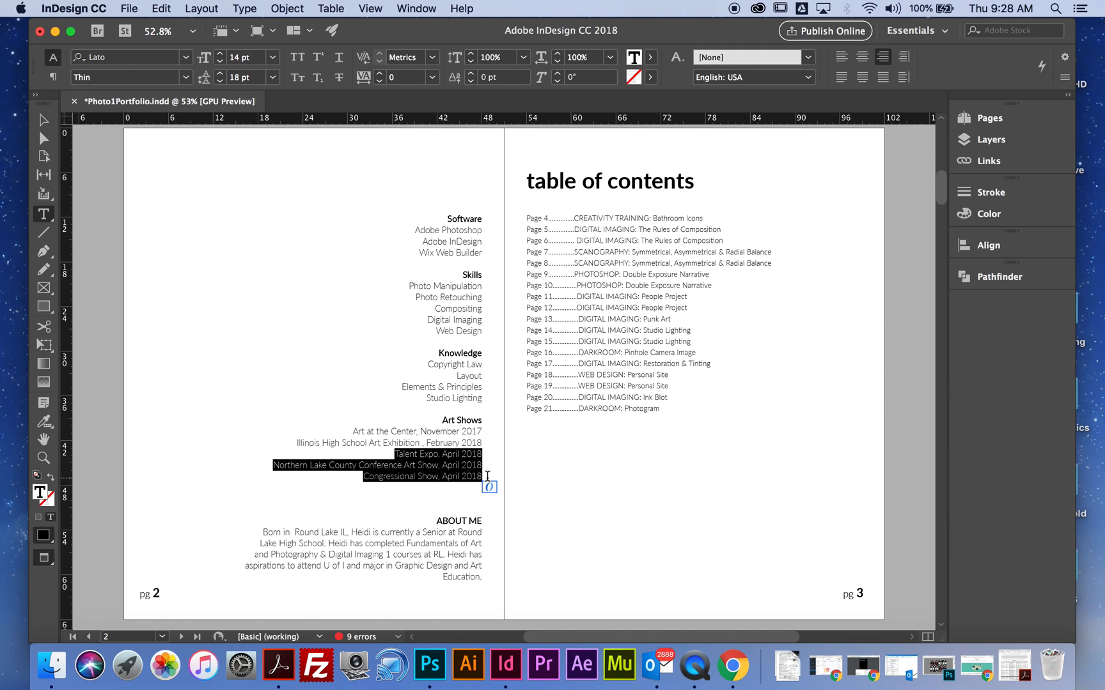
pyautogui.press('BackSpace')
# - Review the About Me paragraph on page 2 and the project entries in the table of contents
pyautogui.click(424, 512)
pyautogui.moveTo(260, 501); pyautogui.dragTo(496, 543)
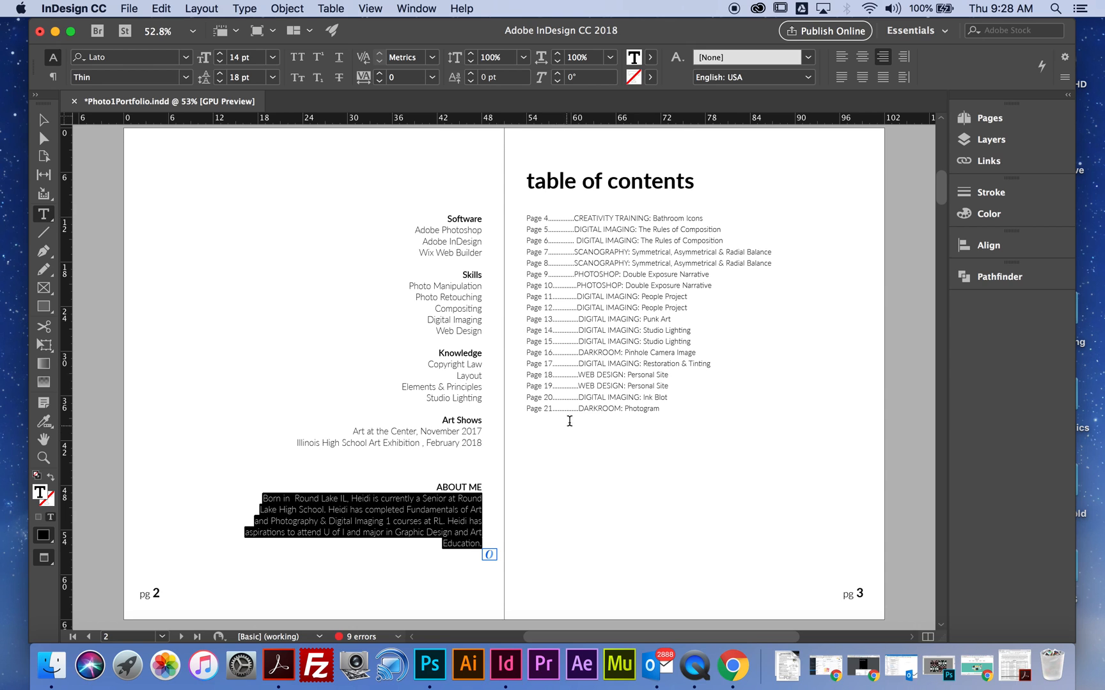
pyautogui.moveTo(572, 218); pyautogui.dragTo(661, 410)
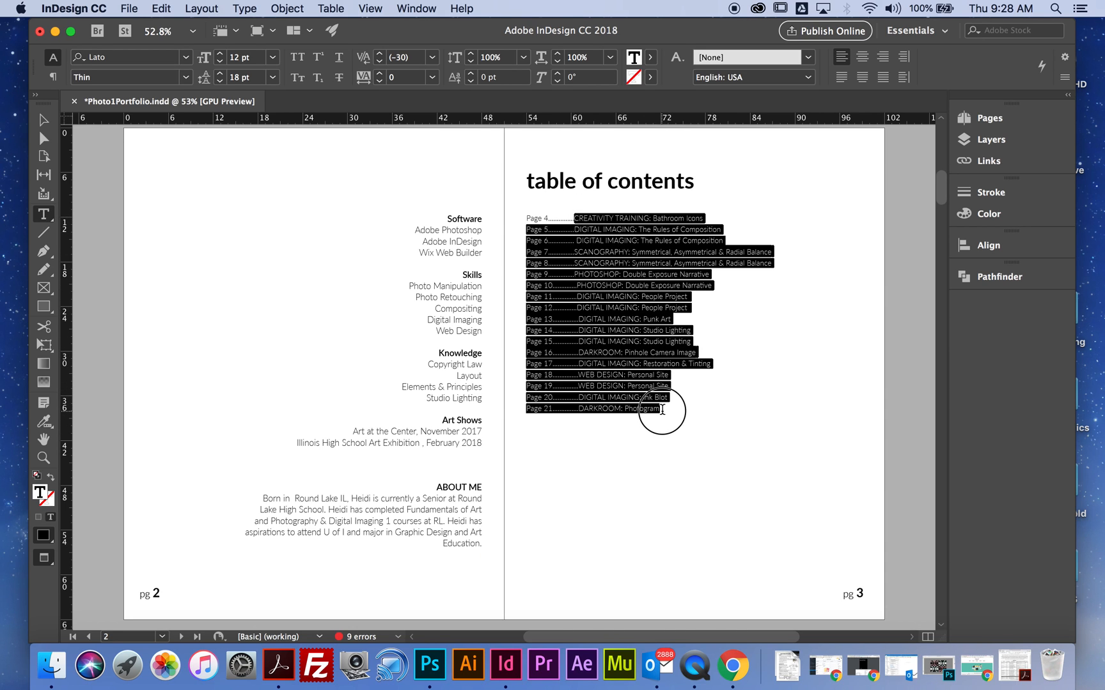
pyautogui.click(647, 360)
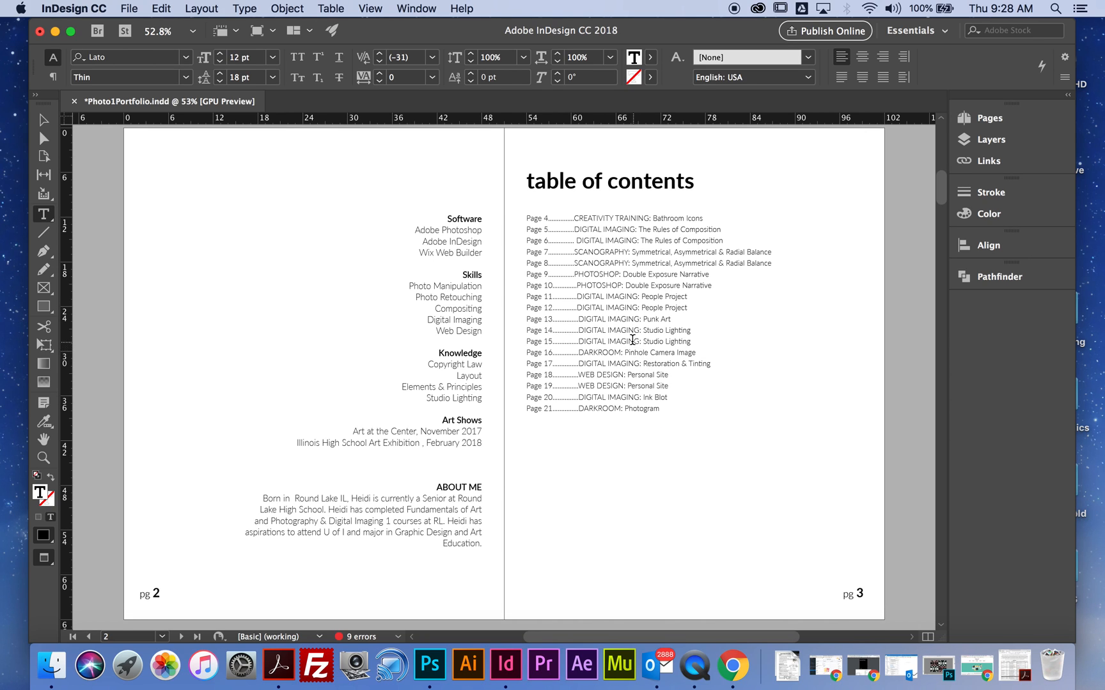
# - Delete pages 20 and 21, which hold the Ink Blot and Photogram projects, from the document
pyautogui.scroll(-20, 633, 341)
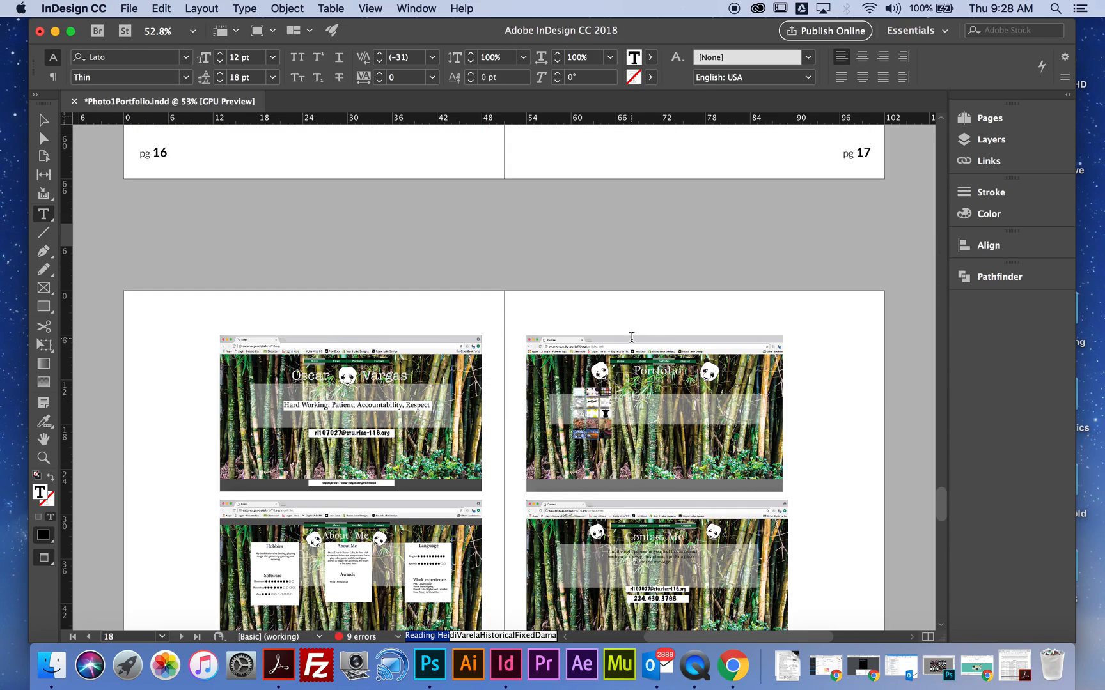
pyautogui.scroll(-15, 631, 337)
pyautogui.scroll(1, 632, 337)
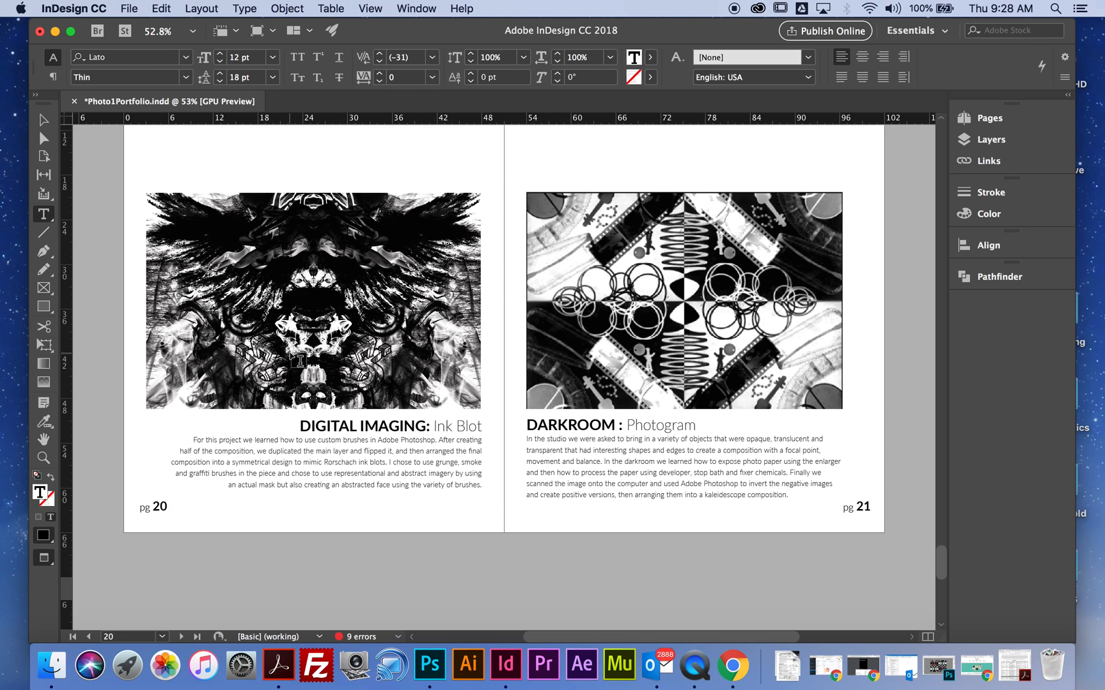
pyautogui.click(41, 120)
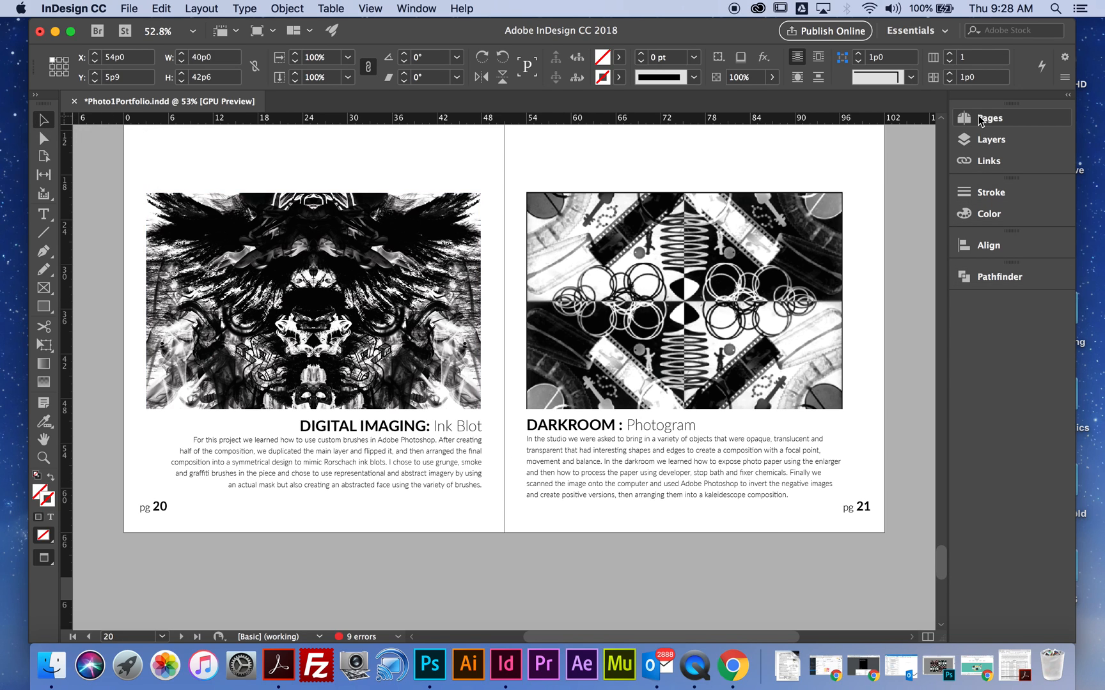
pyautogui.click(988, 119)
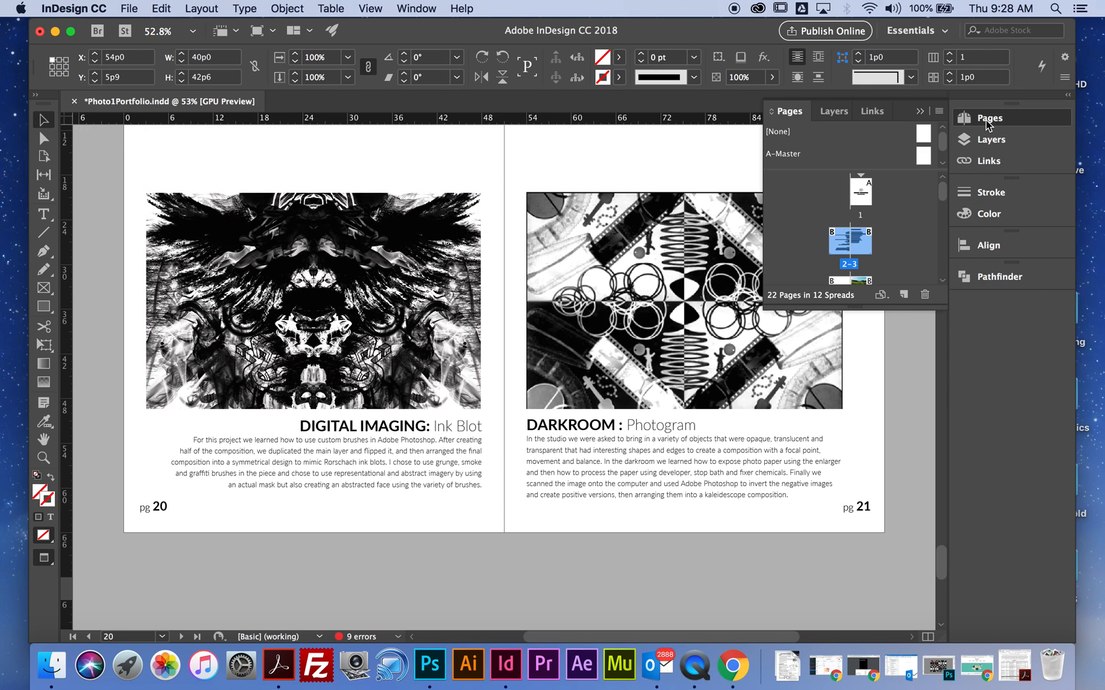
pyautogui.scroll(-10, 886, 243)
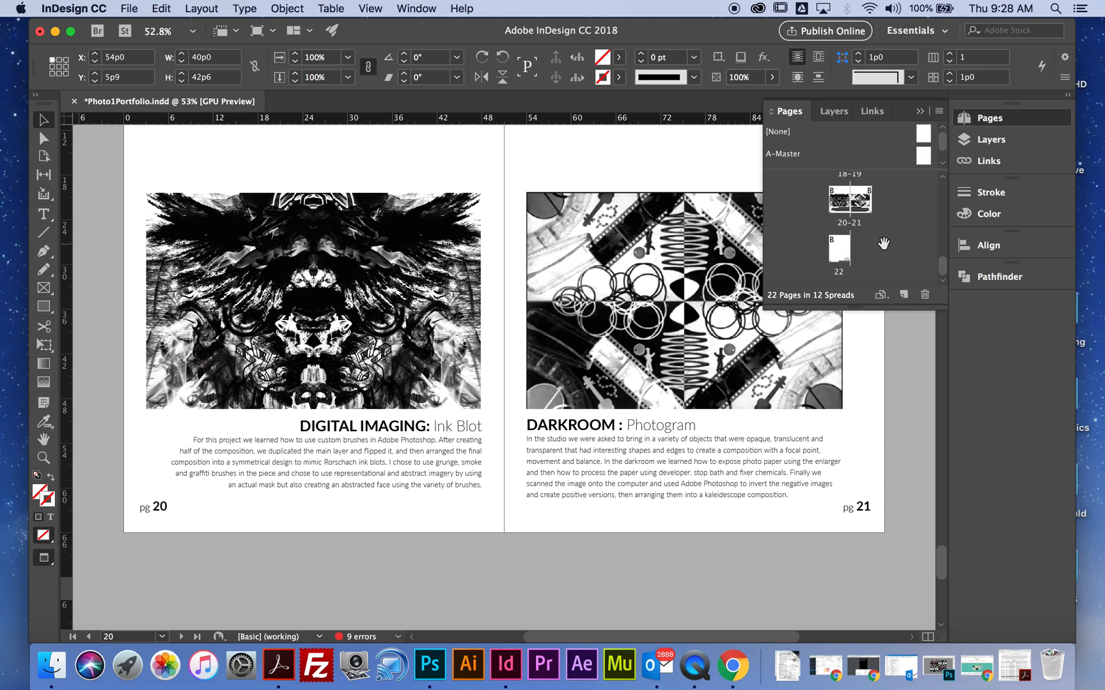
pyautogui.click(870, 210)
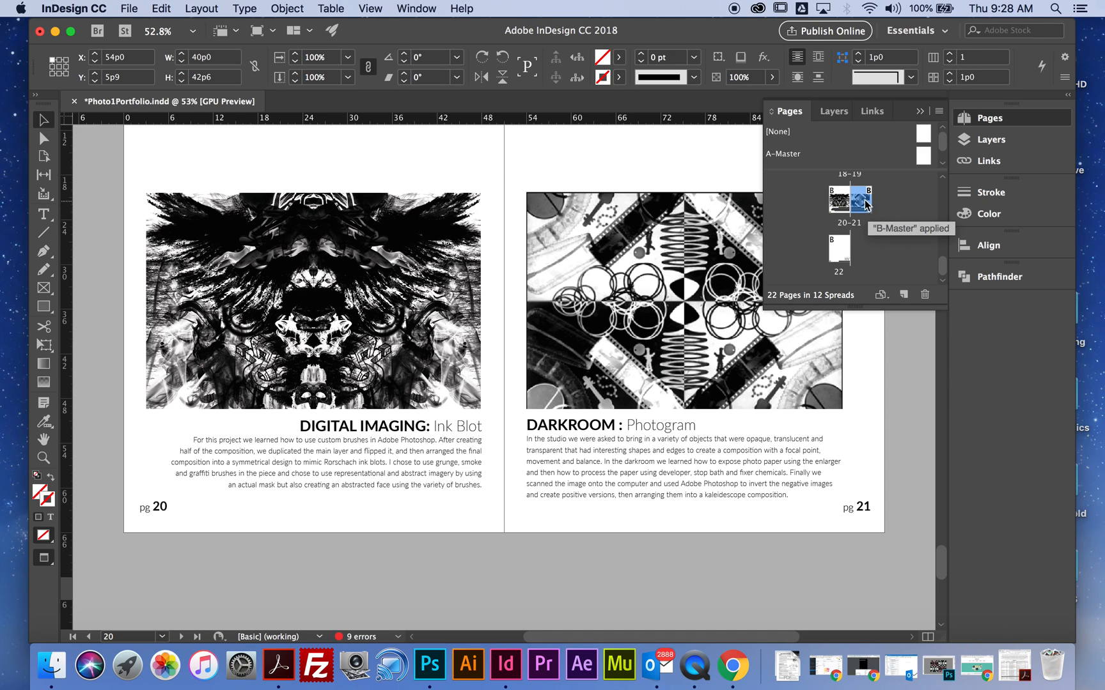
pyautogui.click(839, 209)
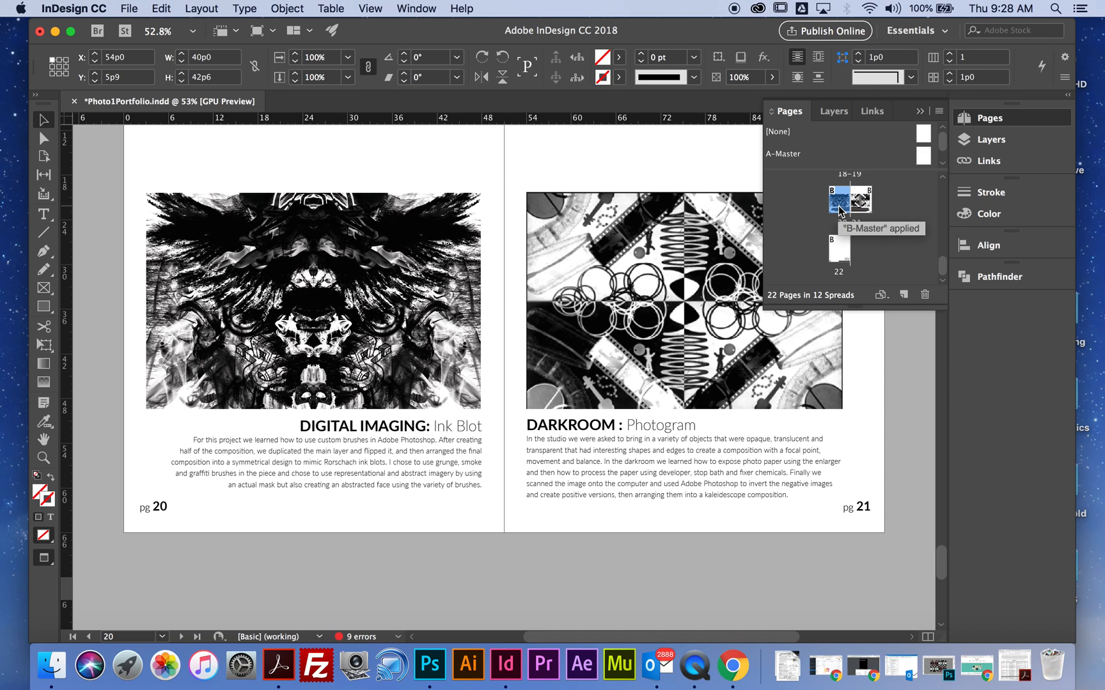
pyautogui.click(925, 294)
pyautogui.click(687, 386)
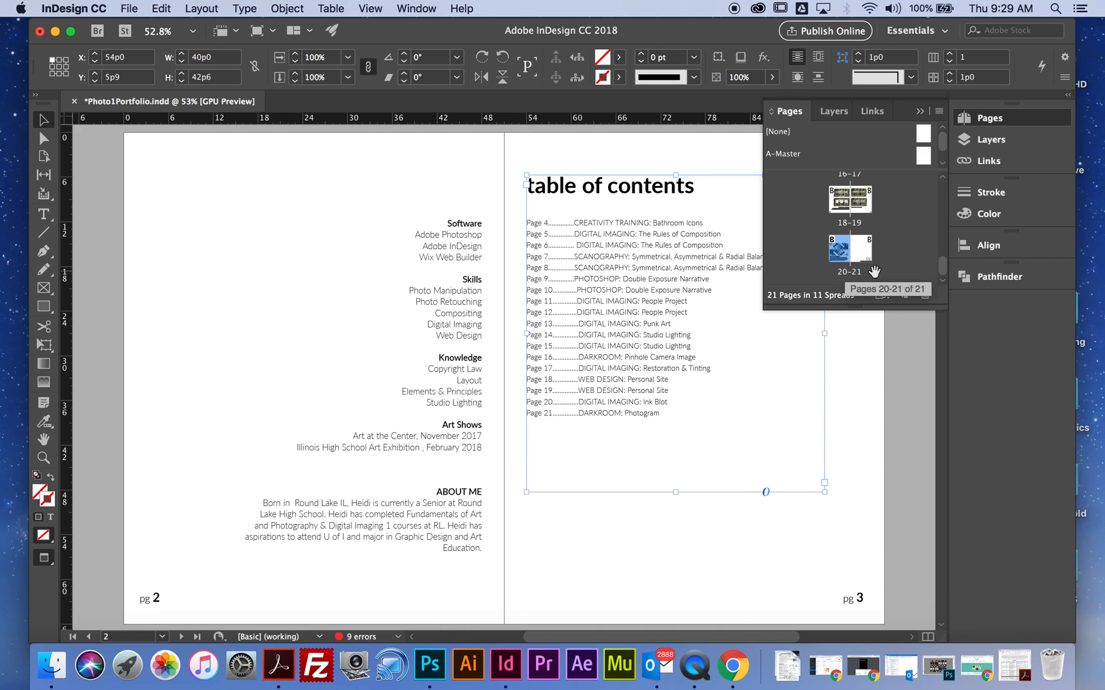
pyautogui.click(925, 294)
pyautogui.click(710, 386)
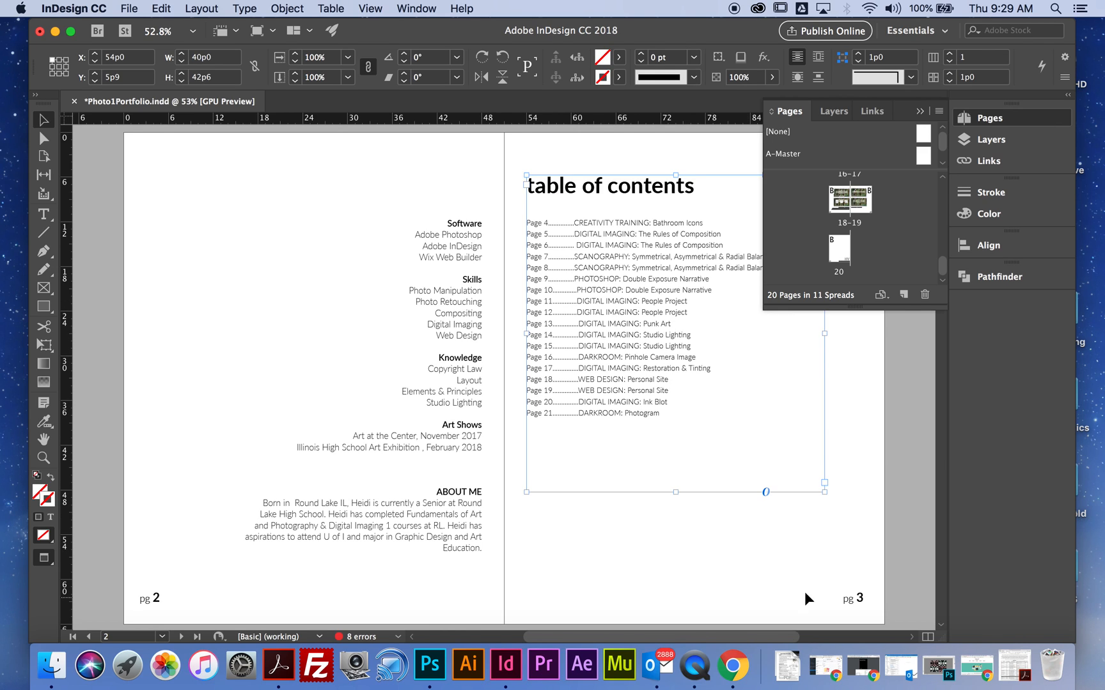
# - Remove the Page 20 Ink Blot and Page 21 Photogram entries from the table of contents
pyautogui.press('t')
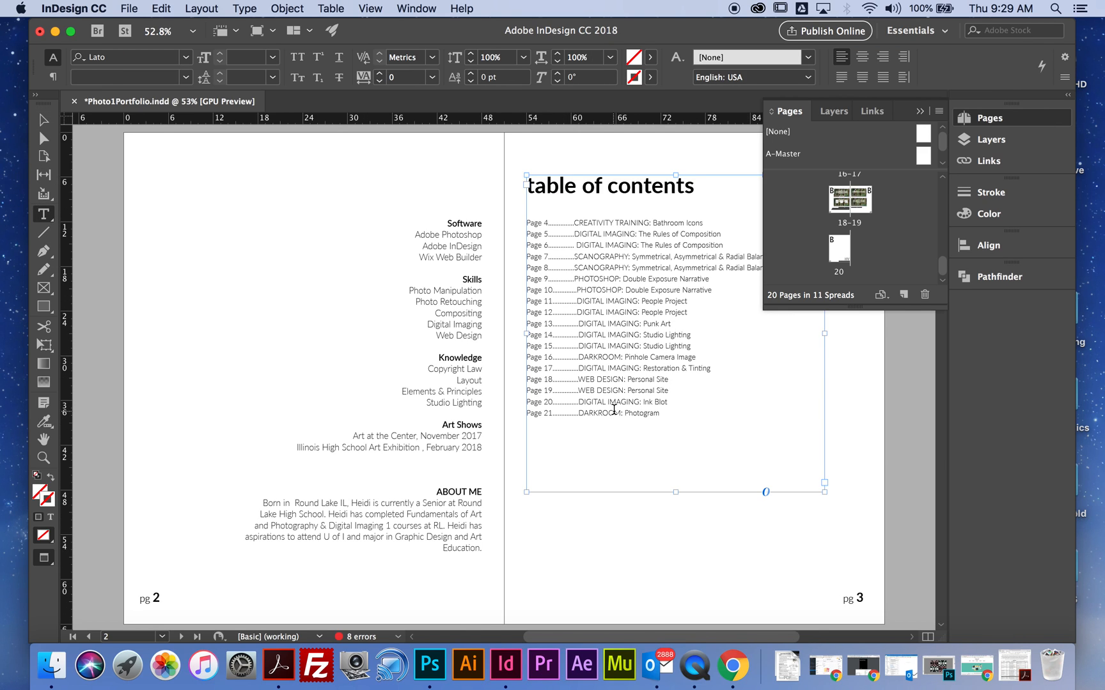
pyautogui.click(655, 414)
pyautogui.moveTo(663, 415); pyautogui.dragTo(521, 409)
pyautogui.press('BackSpace')
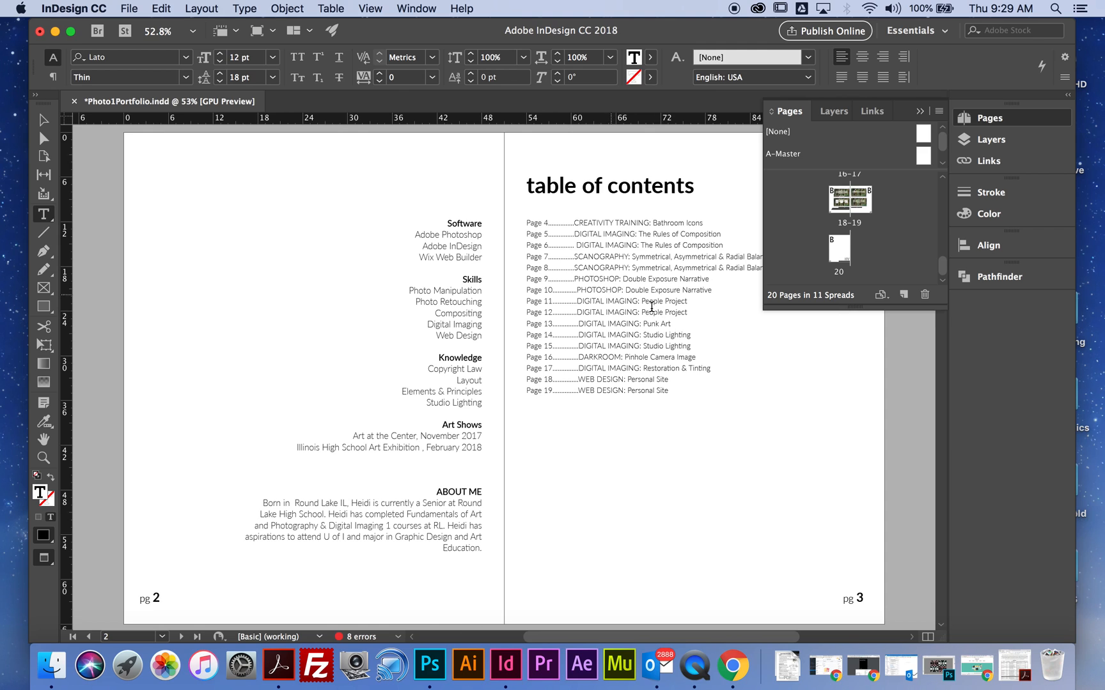
# - Remove the Page 13 Punk Art entry and its line from the table of contents
pyautogui.moveTo(671, 323); pyautogui.dragTo(515, 331)
pyautogui.press('BackSpace')
pyautogui.press('BackSpace')
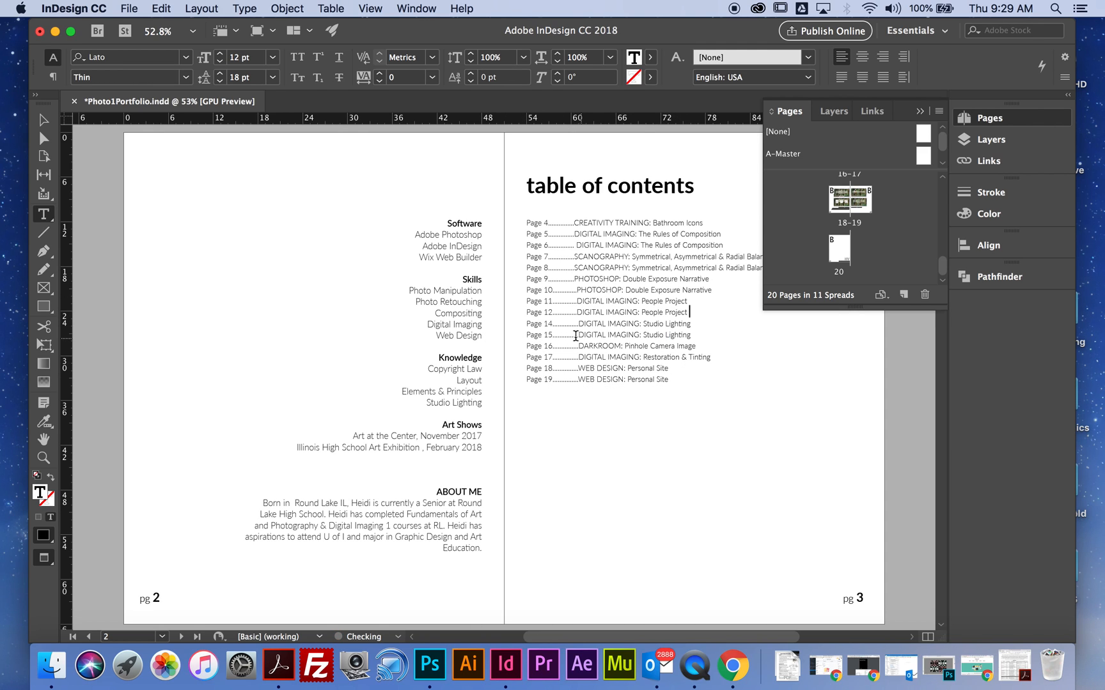
# - Renumber the two Studio Lighting entries in the table of contents as pages 13 and 14
pyautogui.click(553, 324)
pyautogui.press('BackSpace')
pyautogui.write('3')
pyautogui.click(553, 333)
pyautogui.press('BackSpace')
pyautogui.write('4')
# - Examine the project description under the Rules of Composition heading on page 5
pyautogui.scroll(-15, 603, 408)
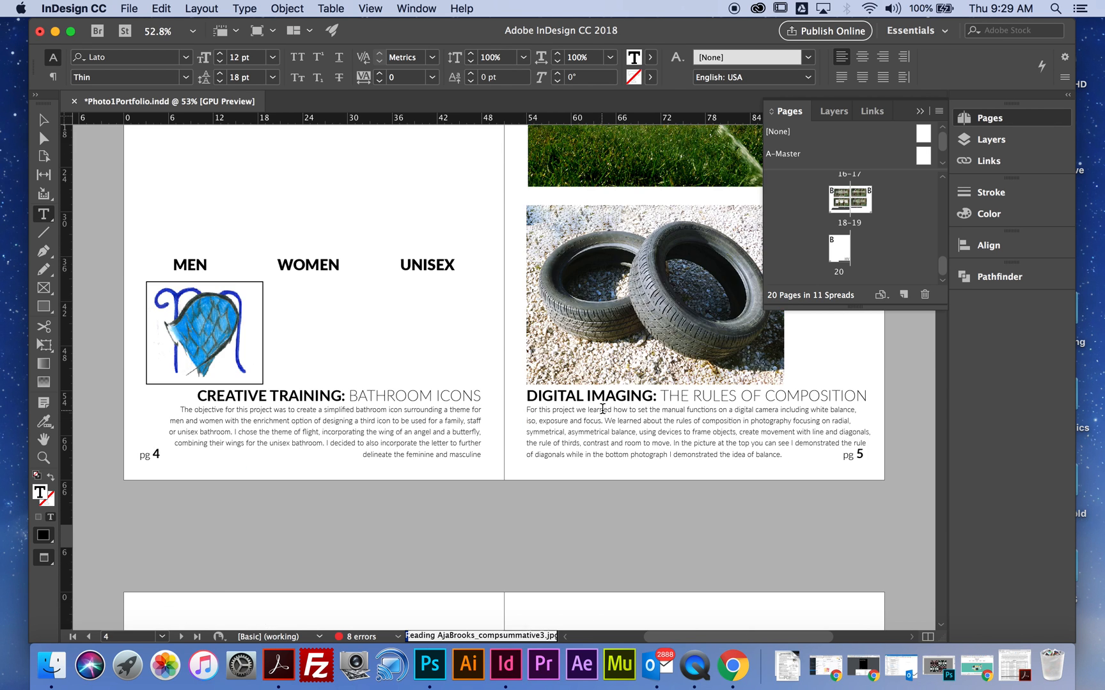
pyautogui.scroll(2, 602, 408)
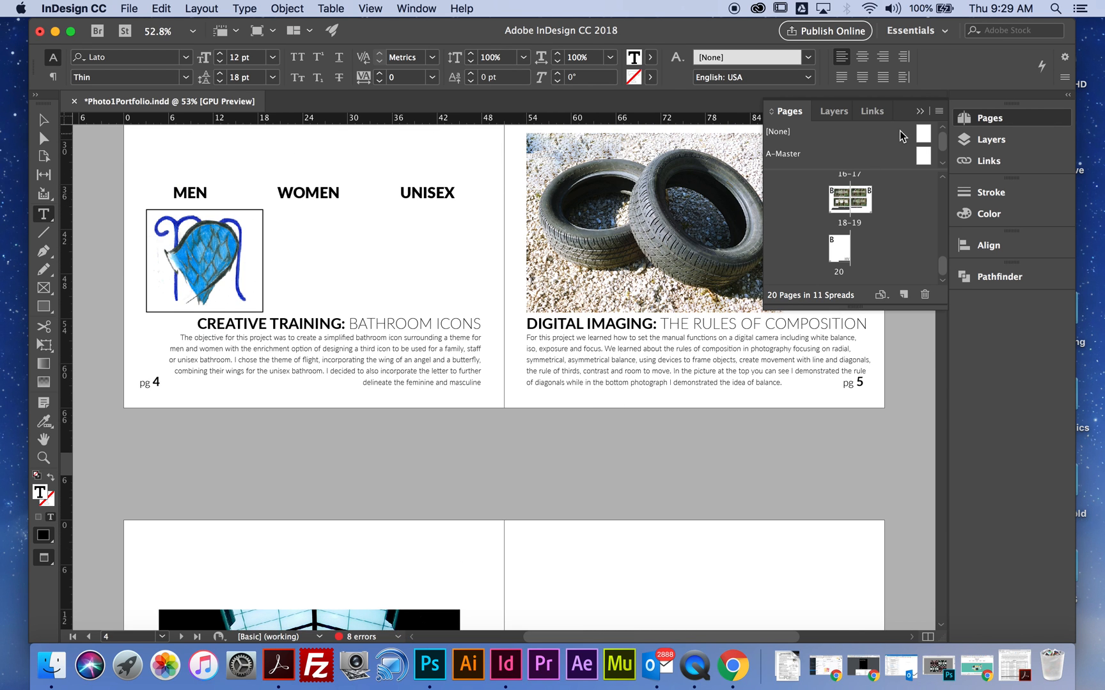
pyautogui.click(918, 110)
pyautogui.click(785, 384)
pyautogui.moveTo(785, 385); pyautogui.dragTo(524, 332)
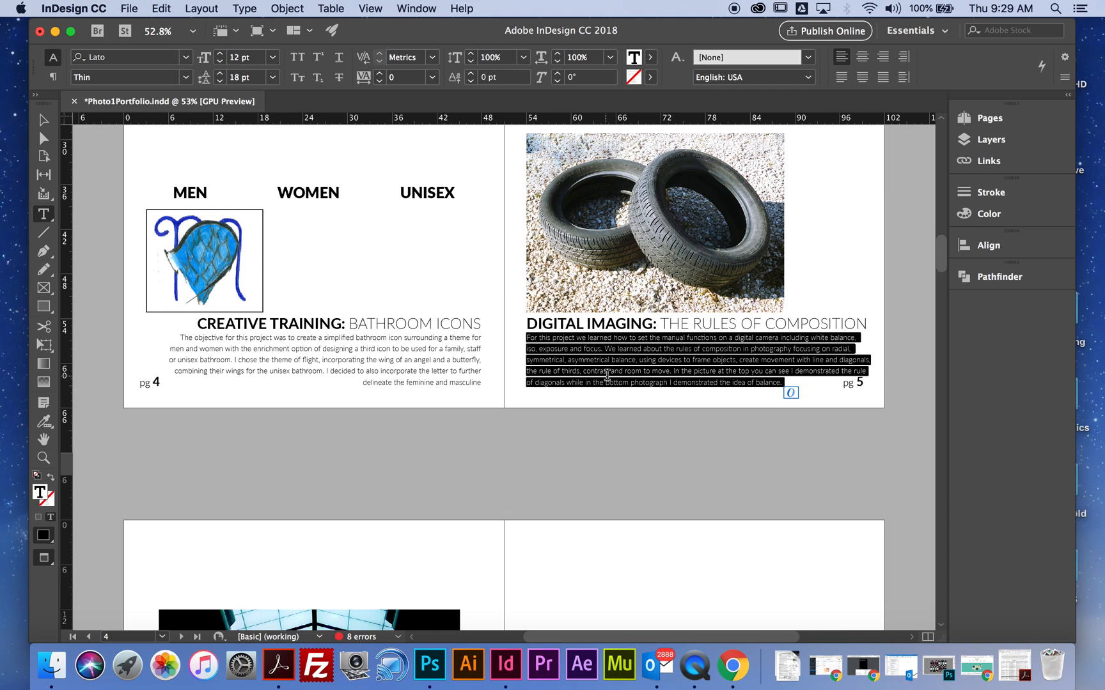
pyautogui.click(583, 360)
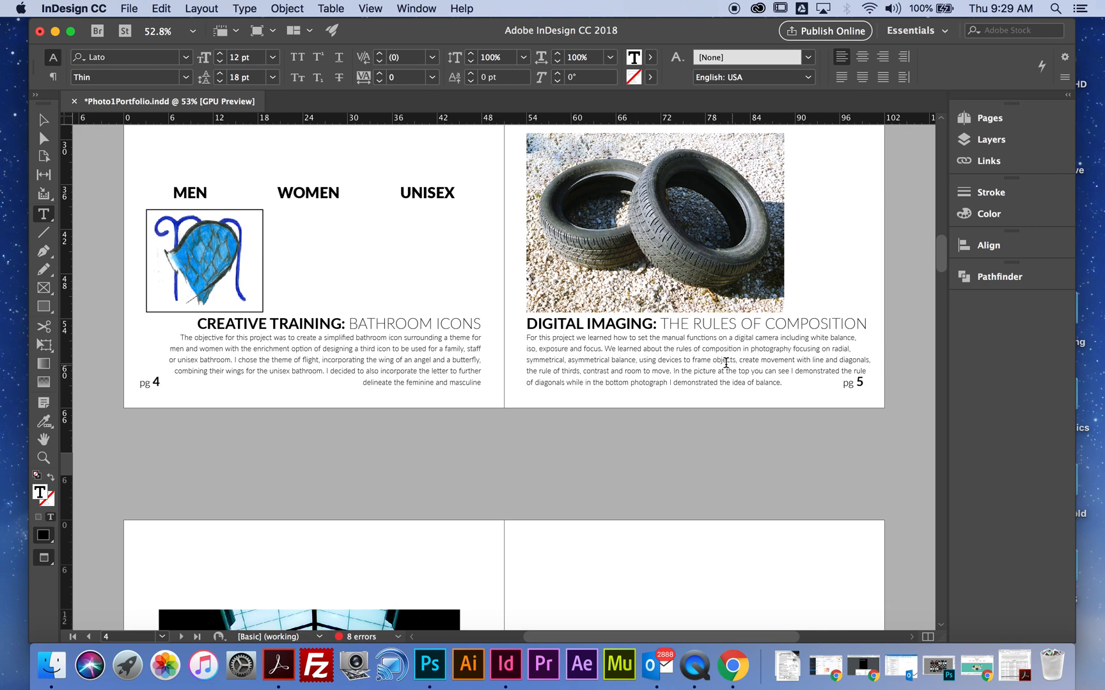
pyautogui.scroll(-1, 694, 366)
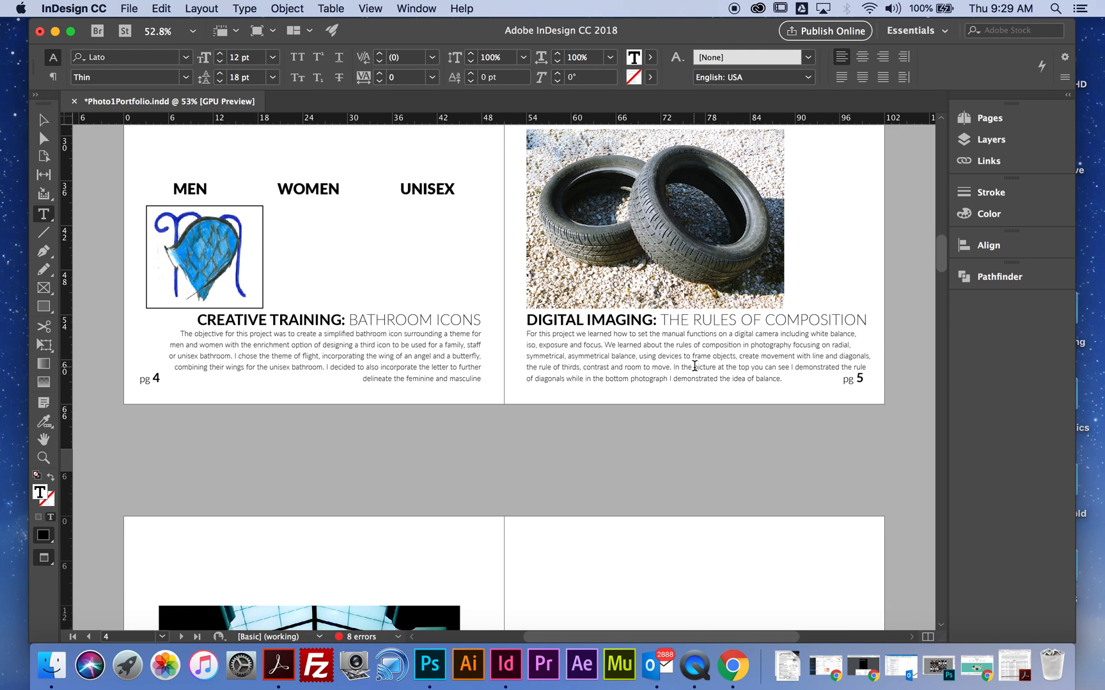
pyautogui.scroll(-1, 694, 366)
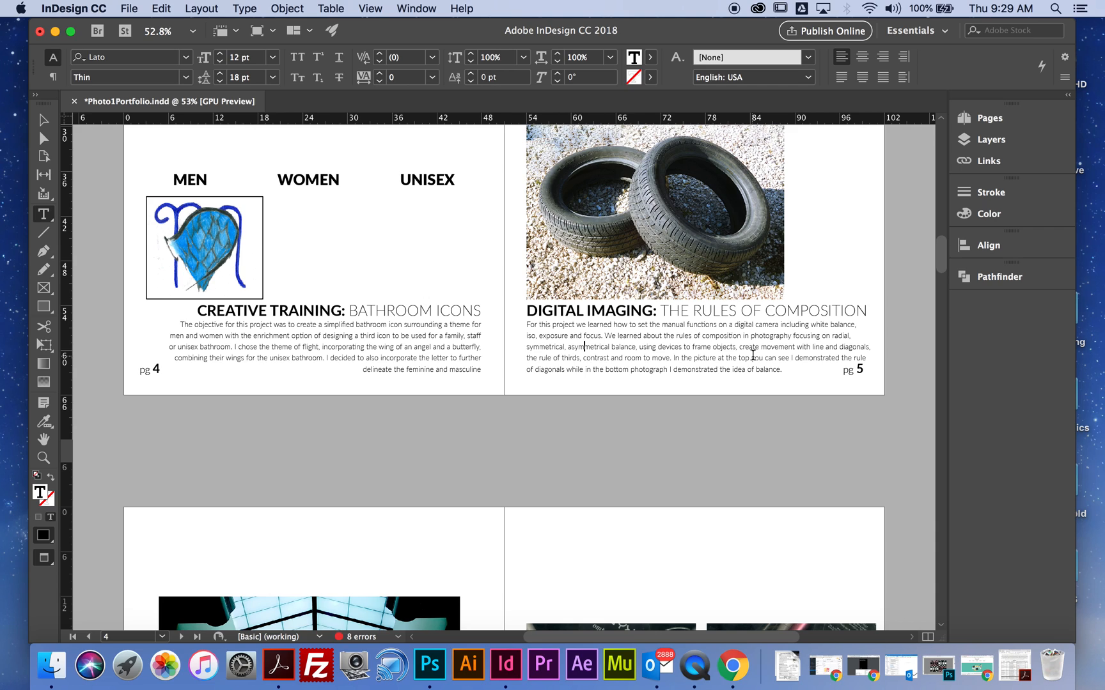
# - Examine the project descriptions from page 5 through page 11 of the portfolio
pyautogui.scroll(-3, 753, 358)
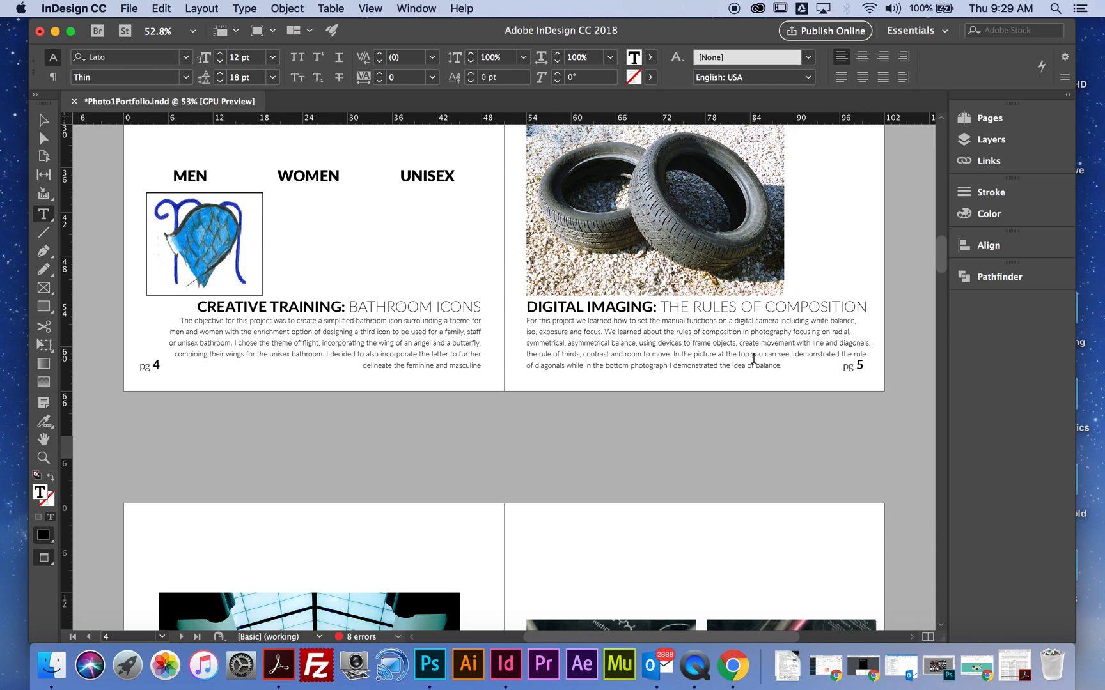
pyautogui.moveTo(780, 348); pyautogui.dragTo(512, 301)
pyautogui.scroll(10, 599, 309)
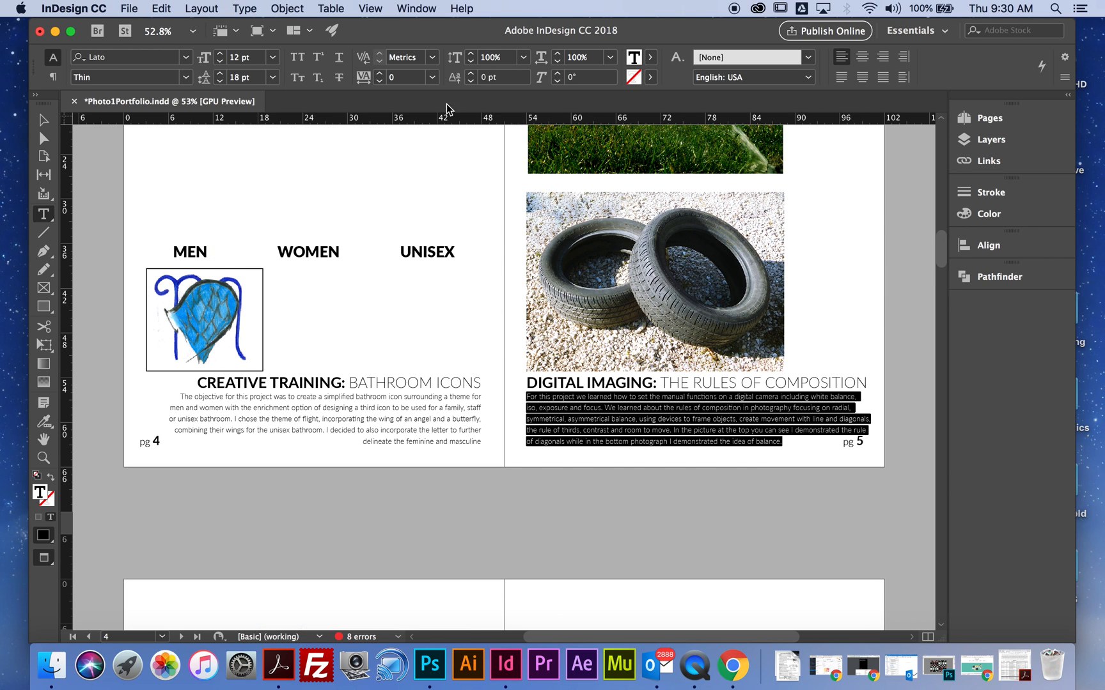
pyautogui.scroll(-20, 402, 409)
pyautogui.scroll(-15, 407, 417)
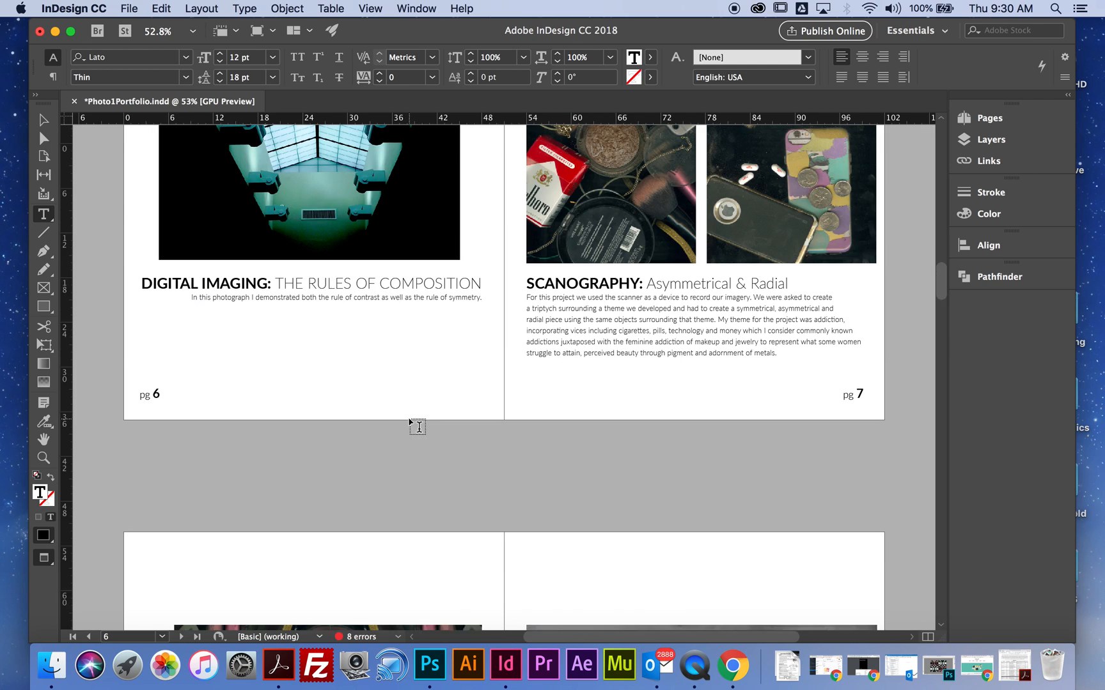
pyautogui.click(311, 298)
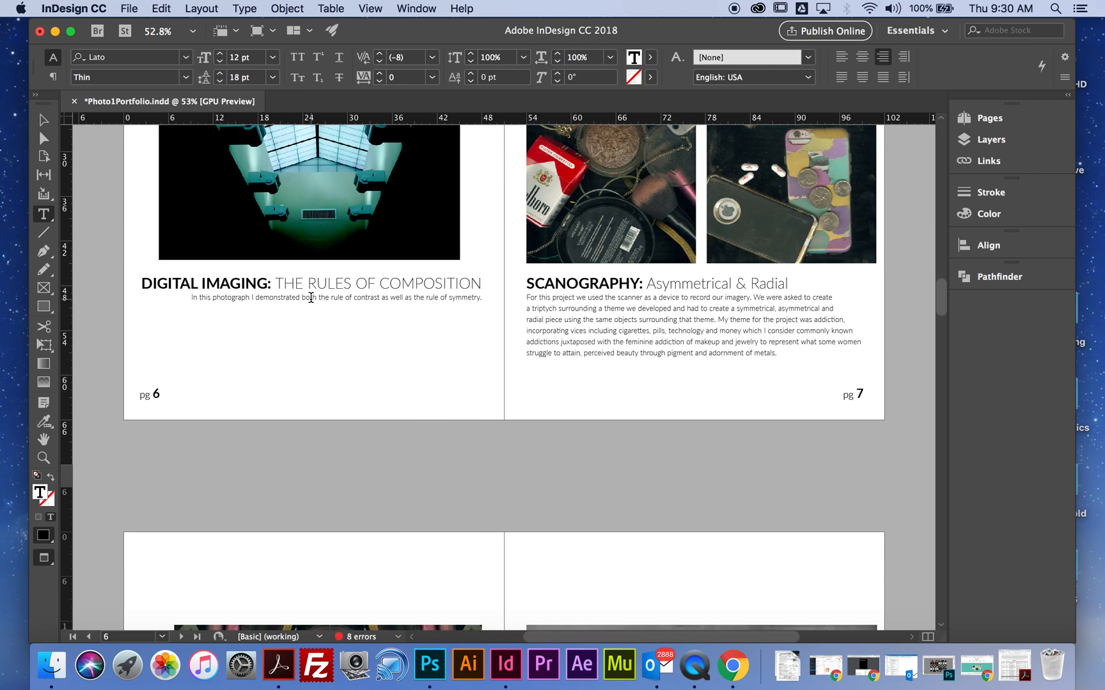
pyautogui.scroll(-5, 633, 333)
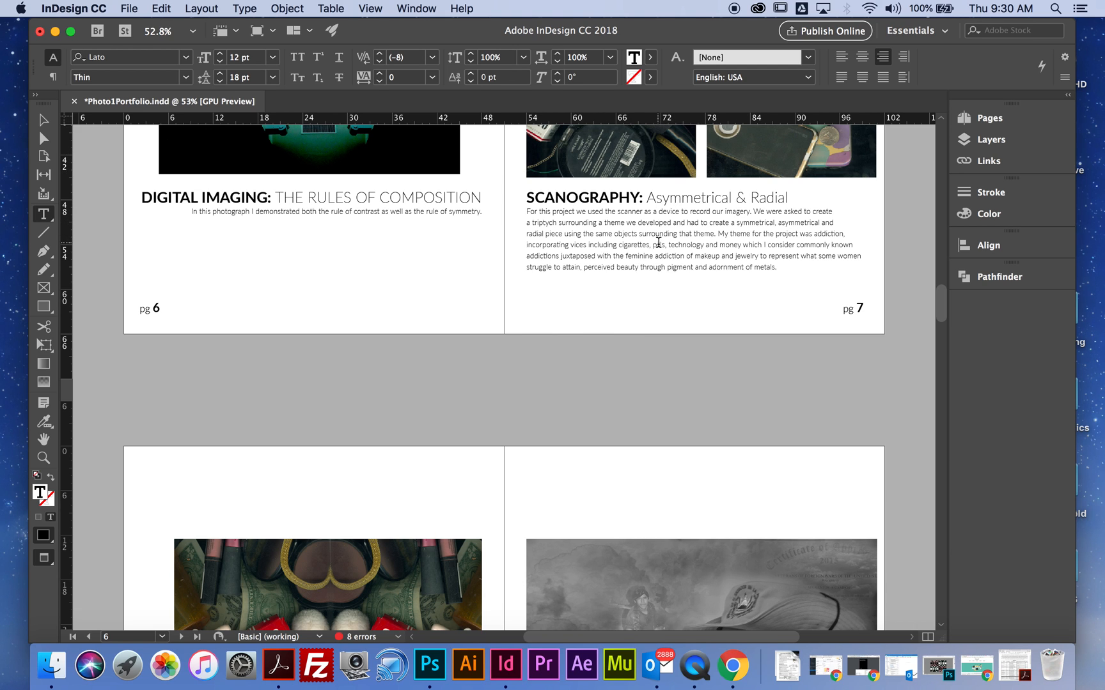
pyautogui.scroll(-15, 656, 248)
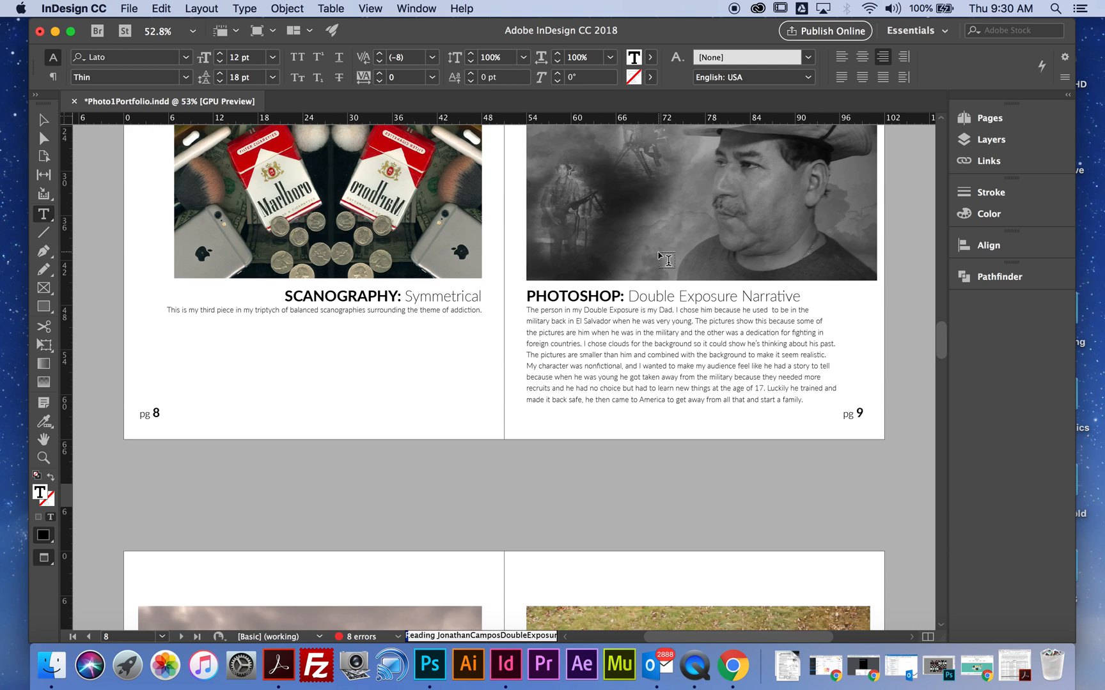
pyautogui.scroll(-10, 594, 192)
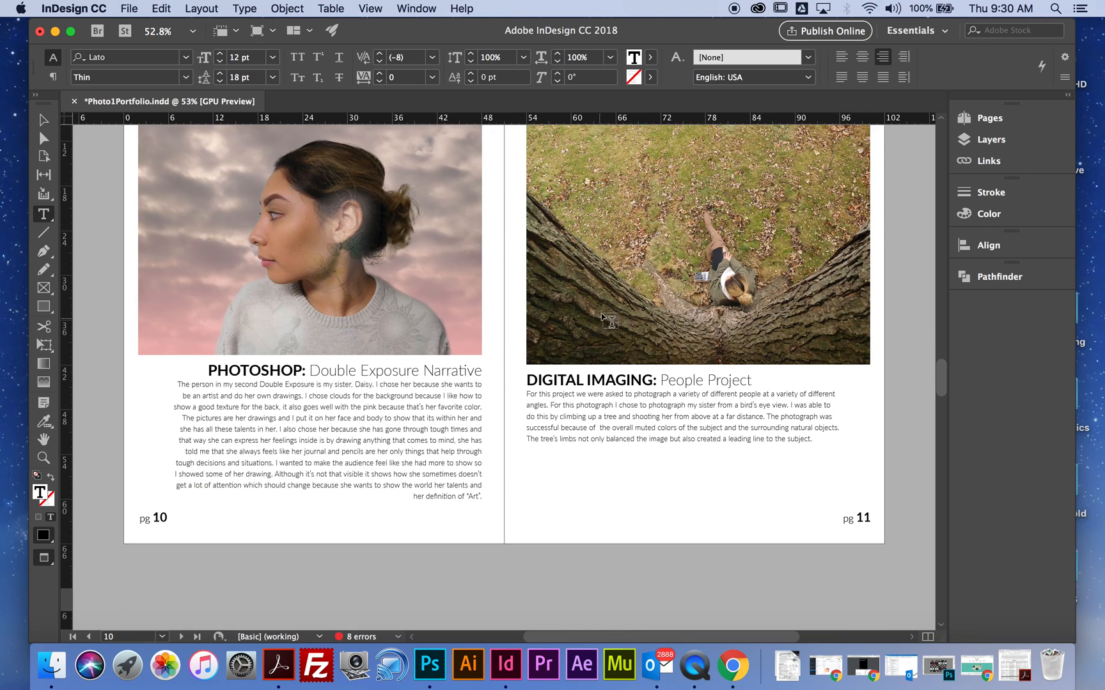
pyautogui.click(621, 416)
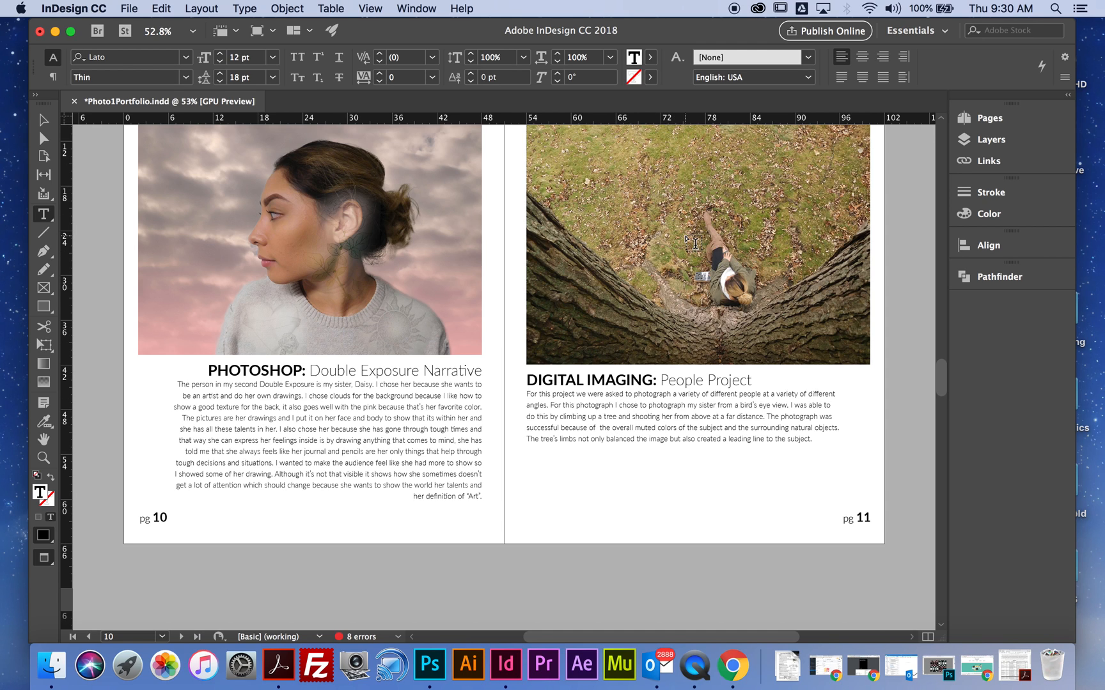
pyautogui.scroll(-5, 690, 239)
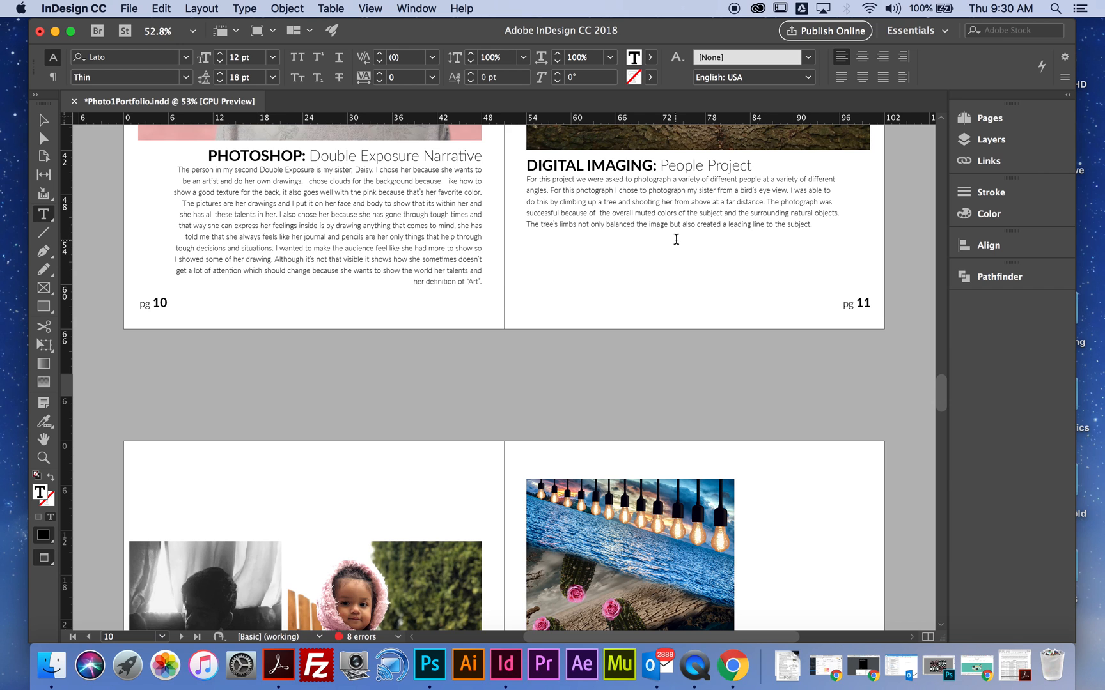
pyautogui.scroll(-20, 675, 239)
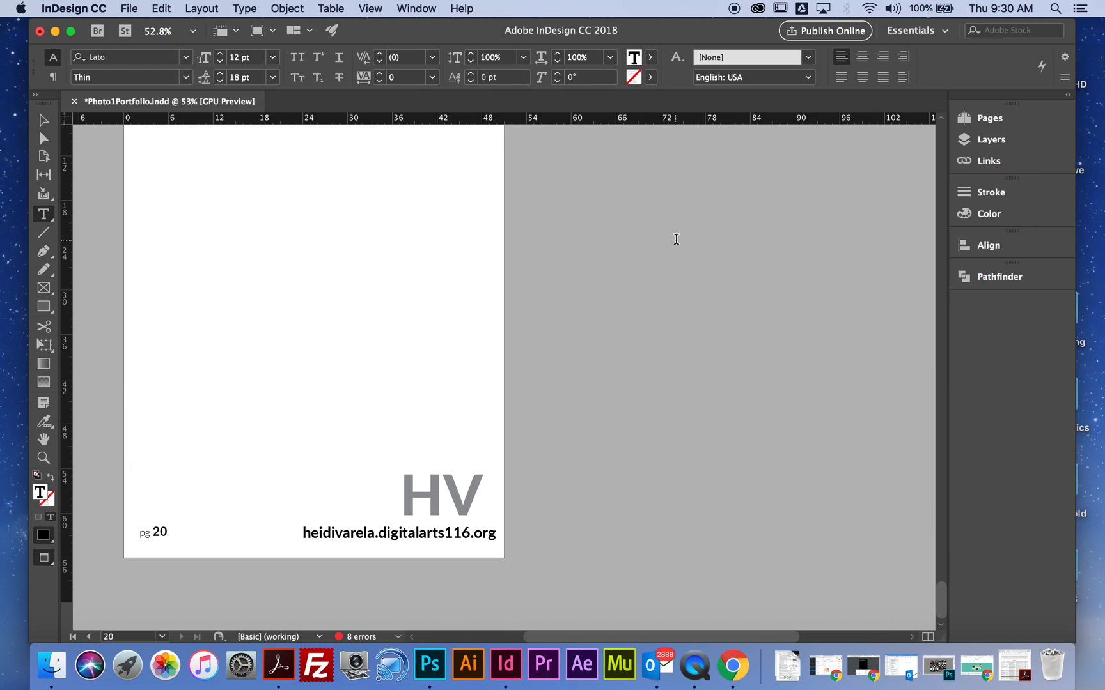
# - Select the initials above the website address on page 20 and review the pages back to the cover
pyautogui.scroll(20, 675, 240)
pyautogui.scroll(-20, 675, 240)
pyautogui.moveTo(470, 486); pyautogui.dragTo(399, 487)
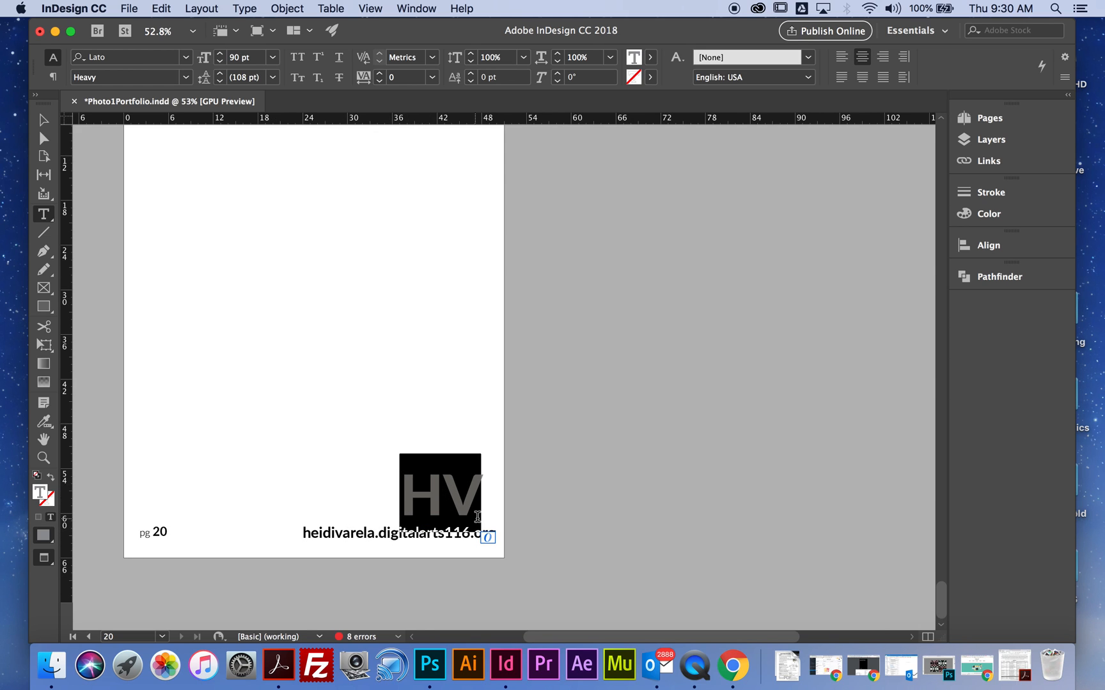
pyautogui.scroll(10, 553, 483)
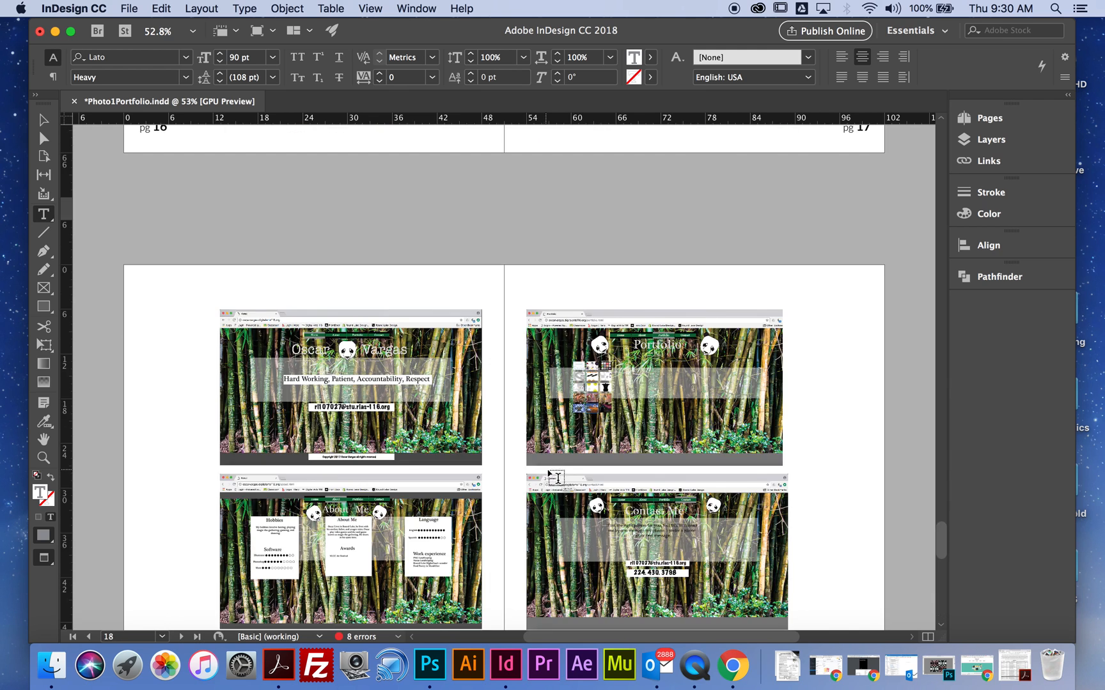
pyautogui.scroll(20, 553, 477)
pyautogui.scroll(-5, 553, 447)
pyautogui.scroll(8, 556, 441)
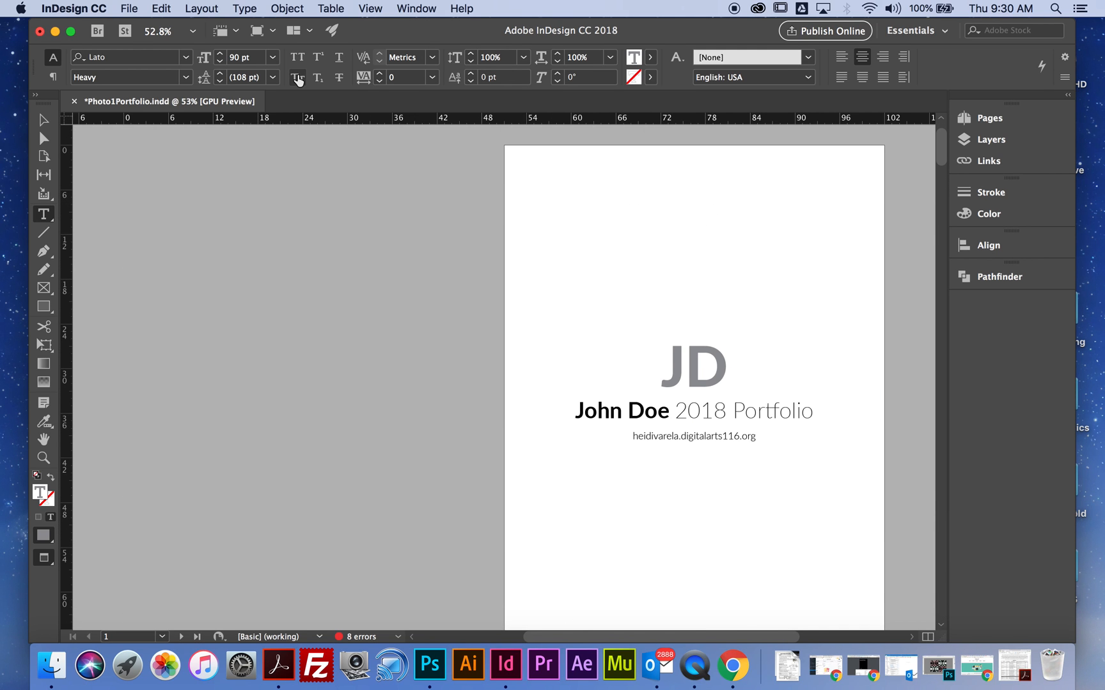
# - Check the spelling of the selected initials on page 20, skipping the flagged word
pyautogui.click(137, 7)
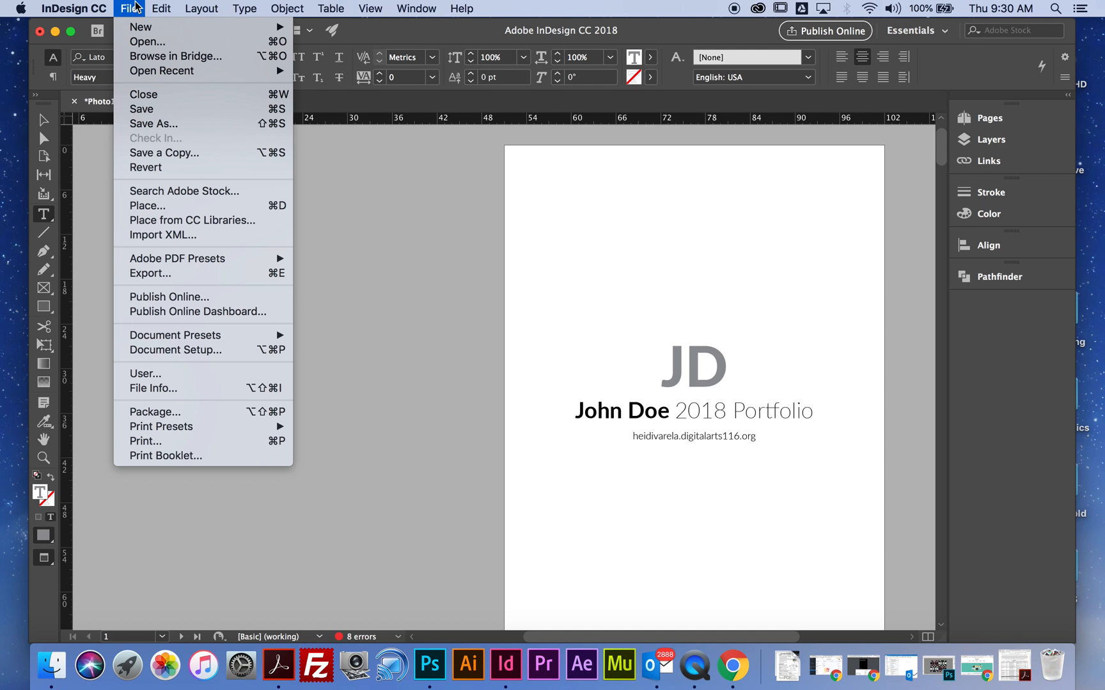
pyautogui.moveTo(160, 7)
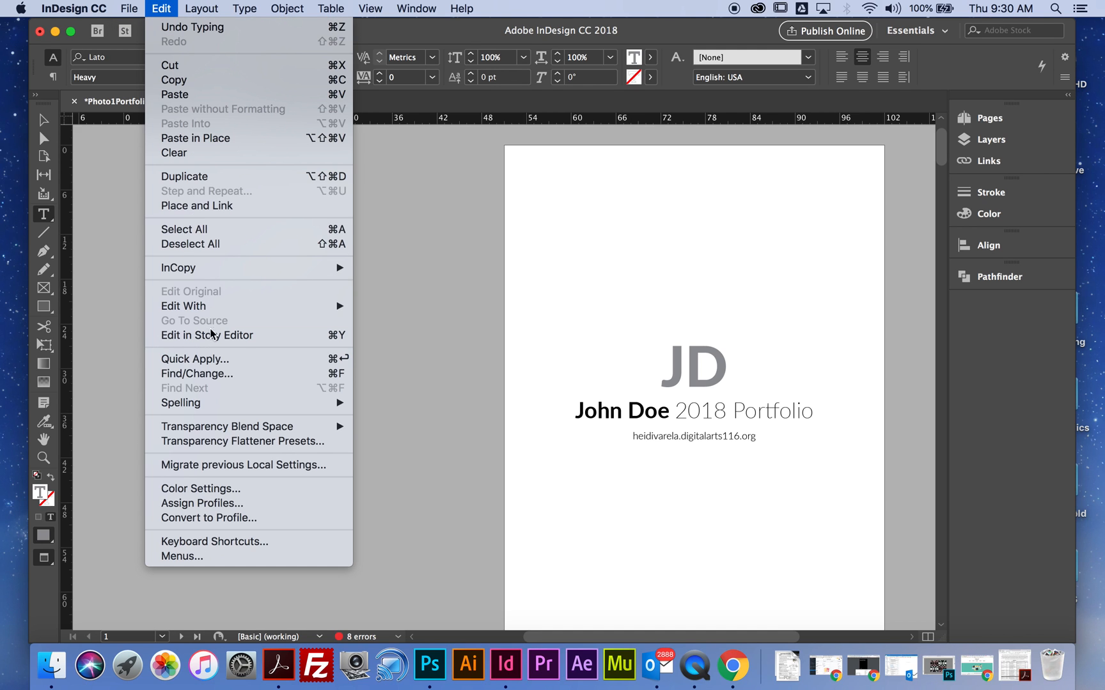
pyautogui.moveTo(195, 405)
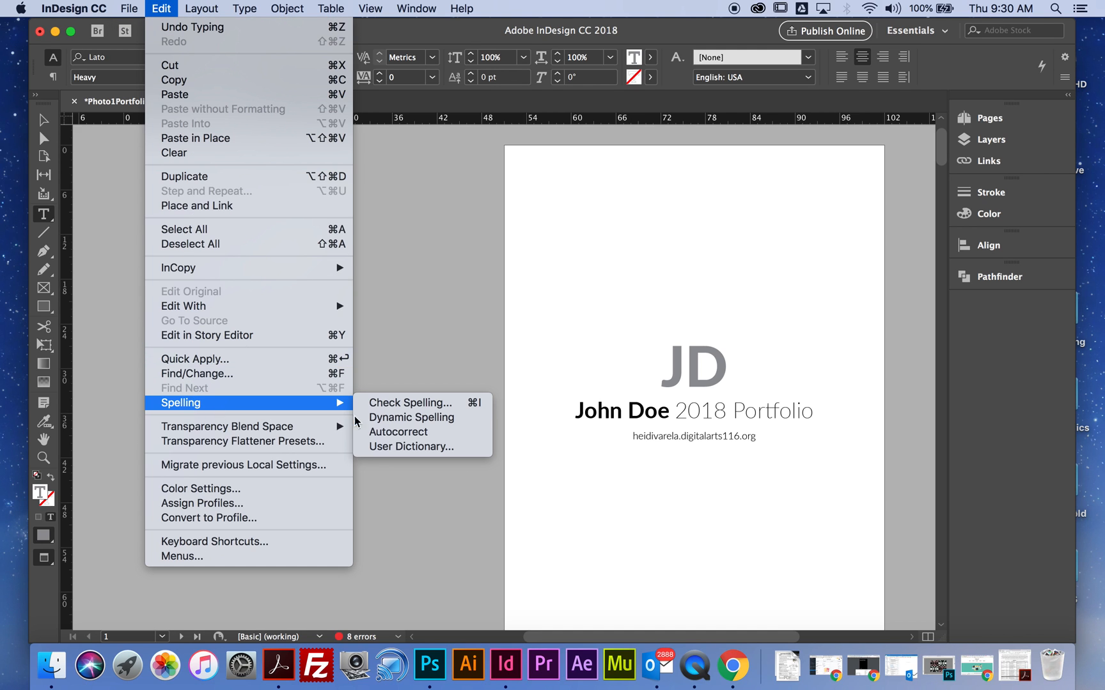
pyautogui.click(395, 407)
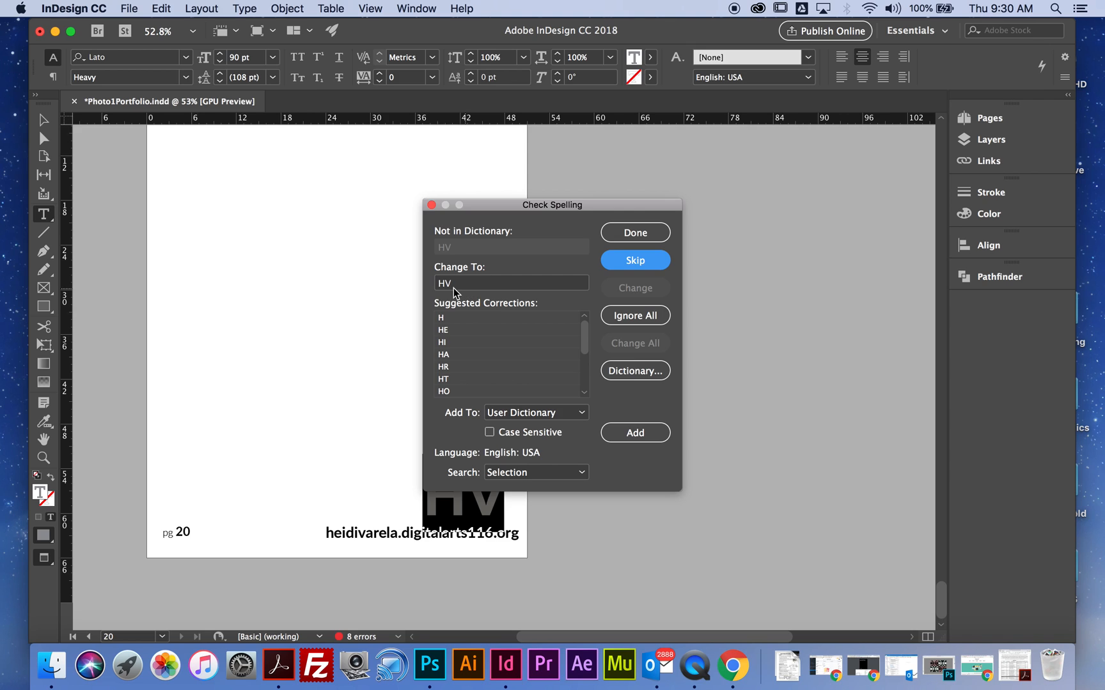
pyautogui.click(633, 261)
pyautogui.click(634, 262)
pyautogui.click(635, 235)
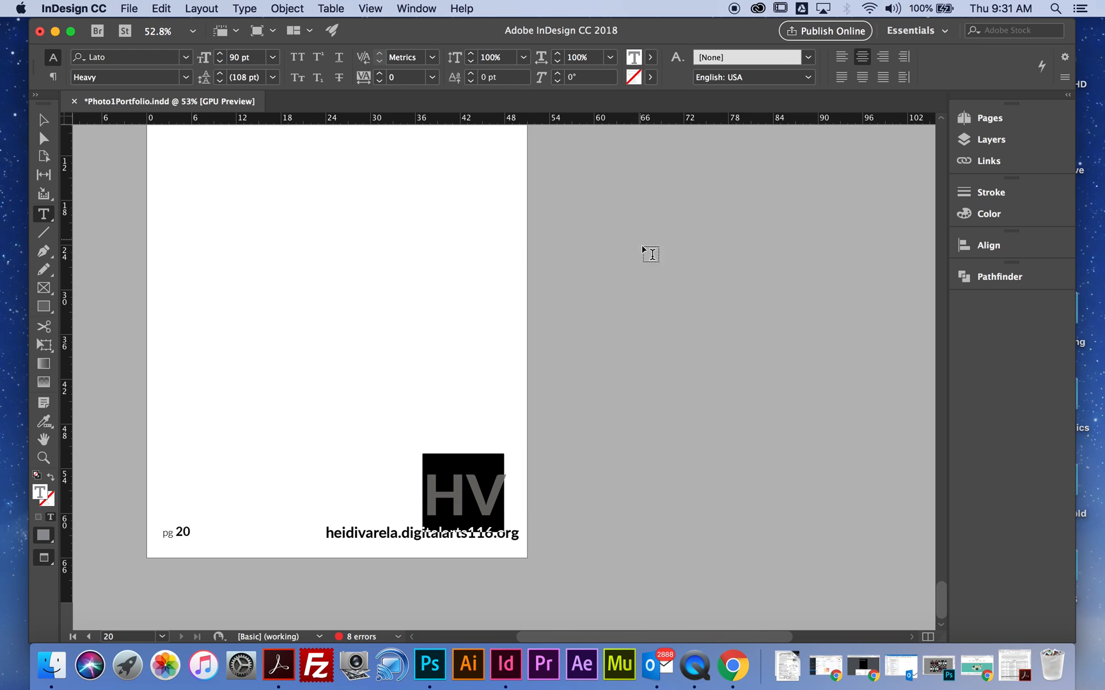
# - Run a spelling check on the People Project description on page 12
pyautogui.click(156, 9)
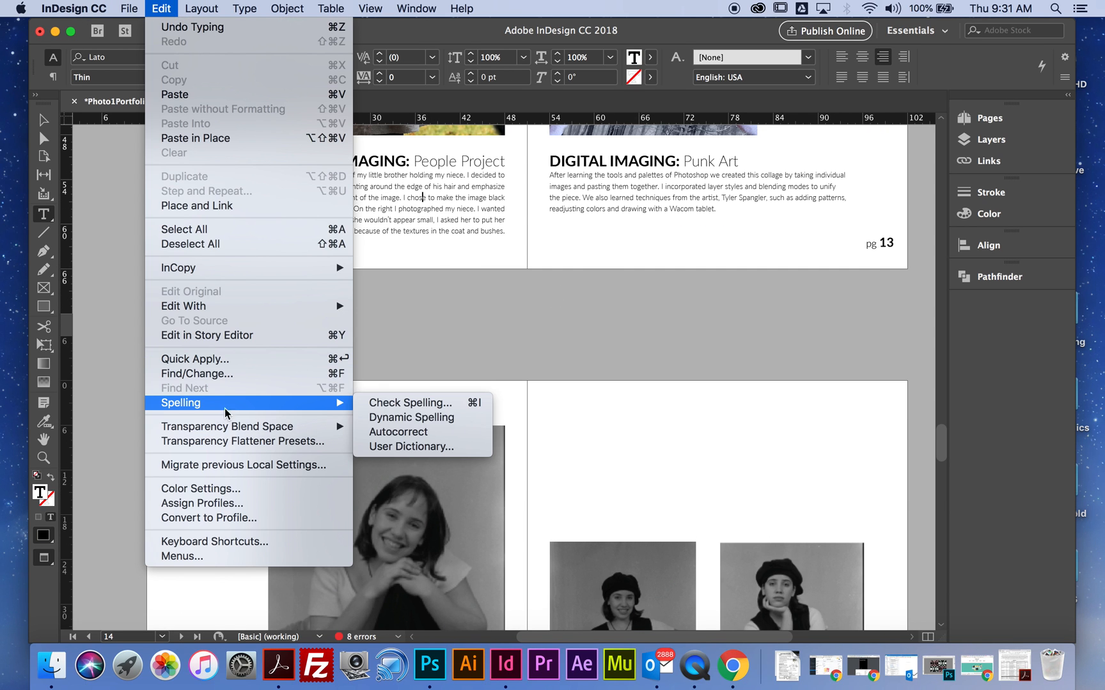
pyautogui.click(451, 404)
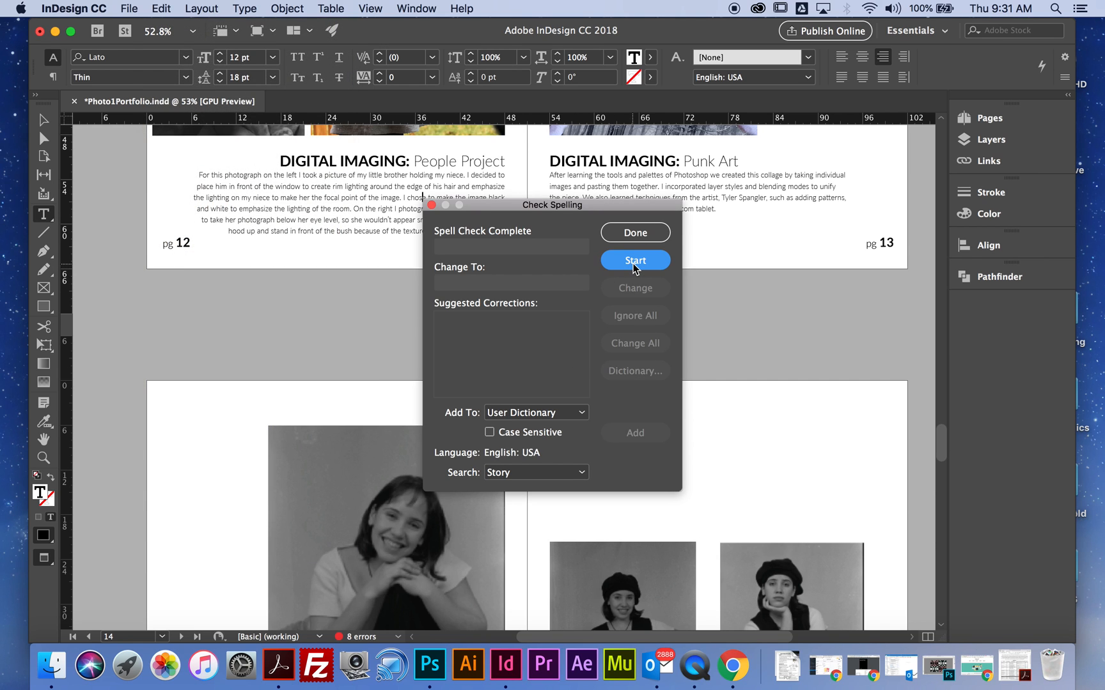
pyautogui.click(633, 233)
# - Replace the word "tree" in the page 11 People Project description with the nonsense word "twkuygkdg"
pyautogui.scroll(10, 547, 332)
pyautogui.doubleClick(637, 441)
pyautogui.write('twkuygkdg')
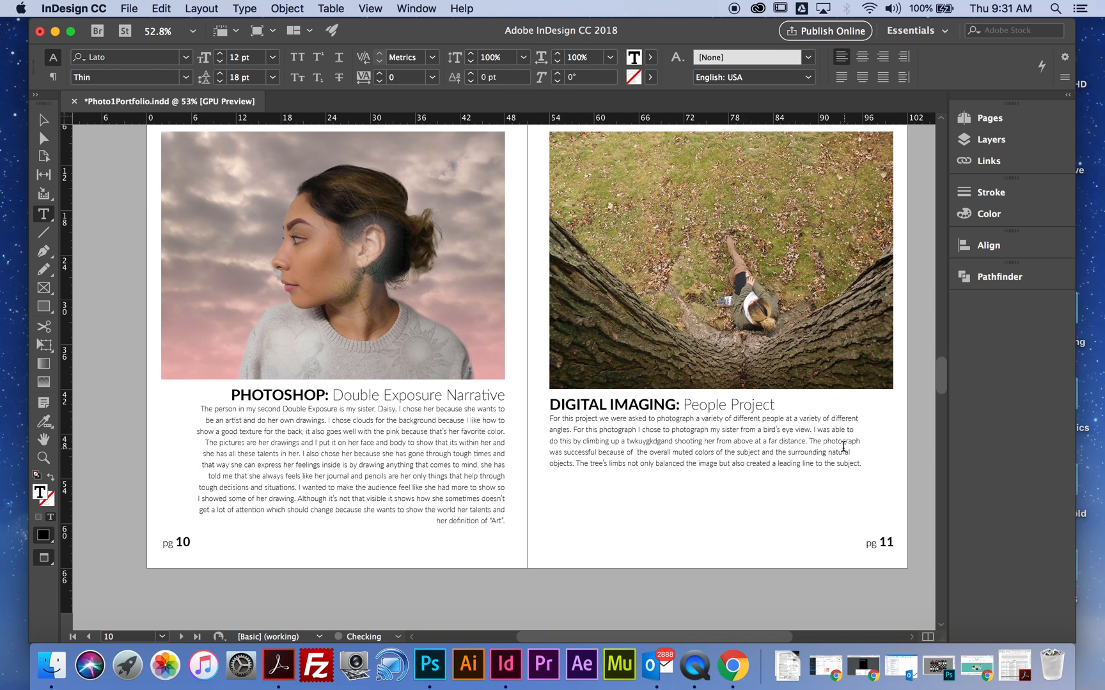
# - Check the spelling of the page 11 description, clear the replacement text for "twkuygkdg" and close the check without applying a change
pyautogui.click(783, 462)
pyautogui.click(161, 8)
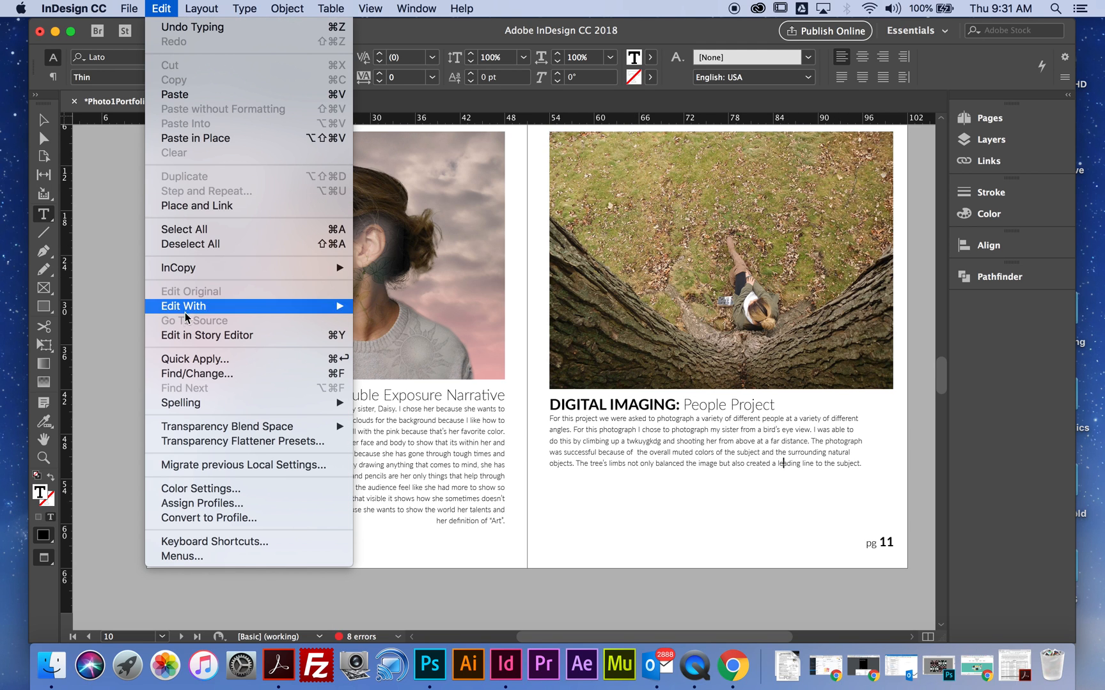
pyautogui.moveTo(217, 402)
pyautogui.click(384, 400)
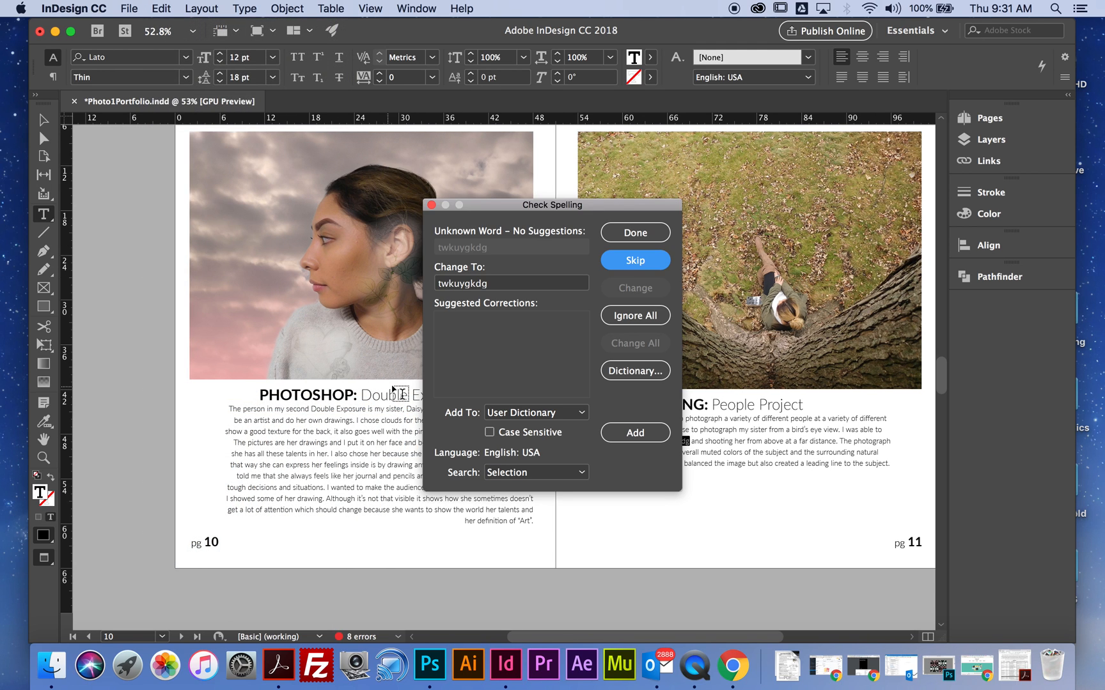
pyautogui.click(482, 284)
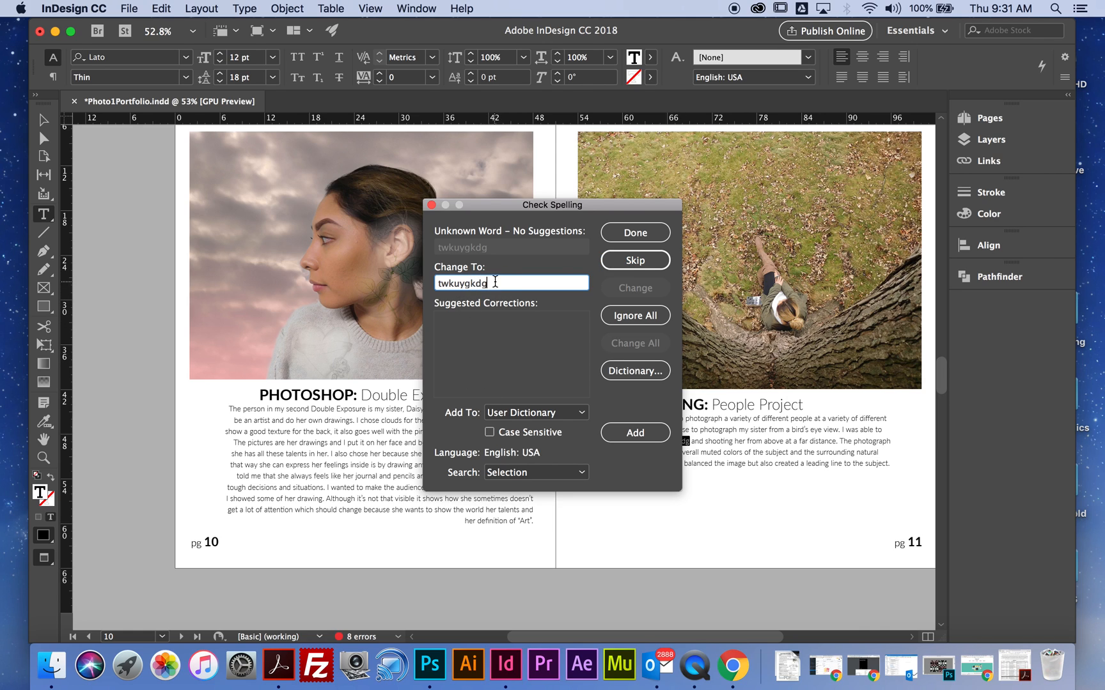
pyautogui.moveTo(495, 283); pyautogui.dragTo(422, 281)
pyautogui.press('BackSpace')
pyautogui.click(464, 329)
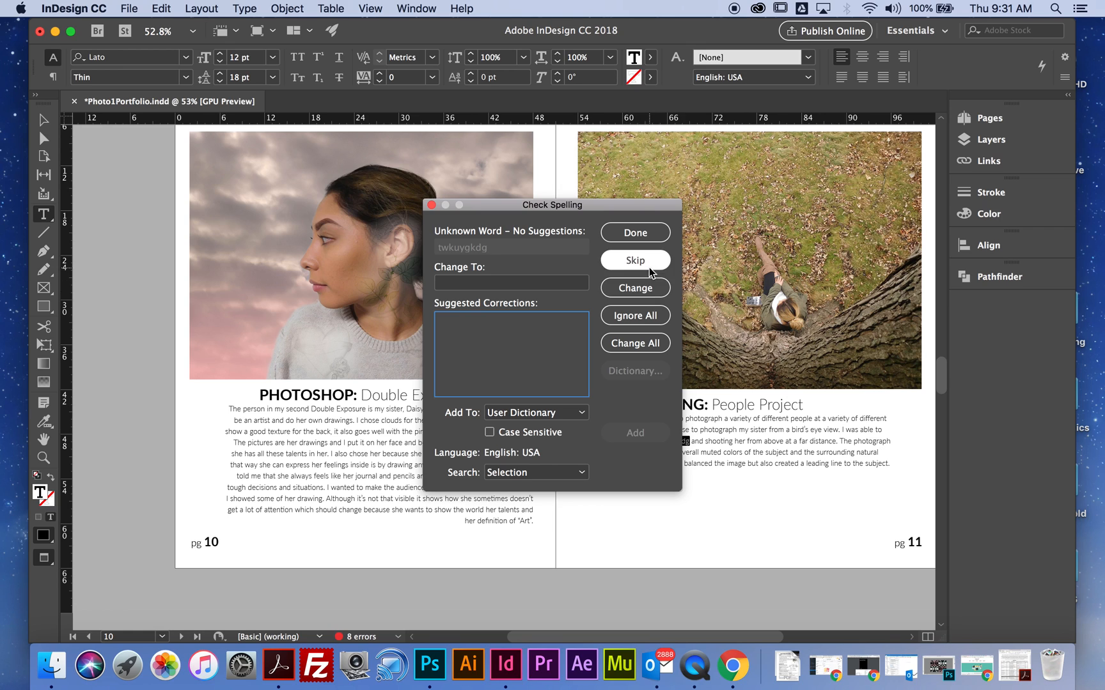
pyautogui.click(636, 234)
# - Select the word "twkuygkdg" in the page 11 description and review the table of contents and opening project pages
pyautogui.click(724, 438)
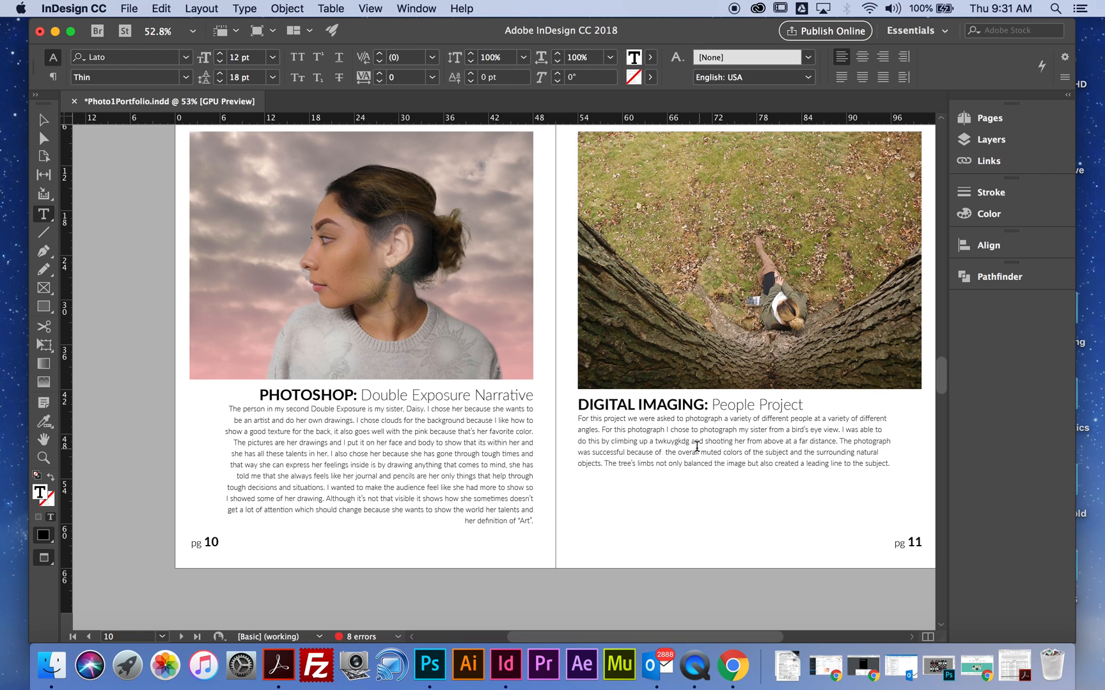
pyautogui.moveTo(690, 440); pyautogui.dragTo(656, 443)
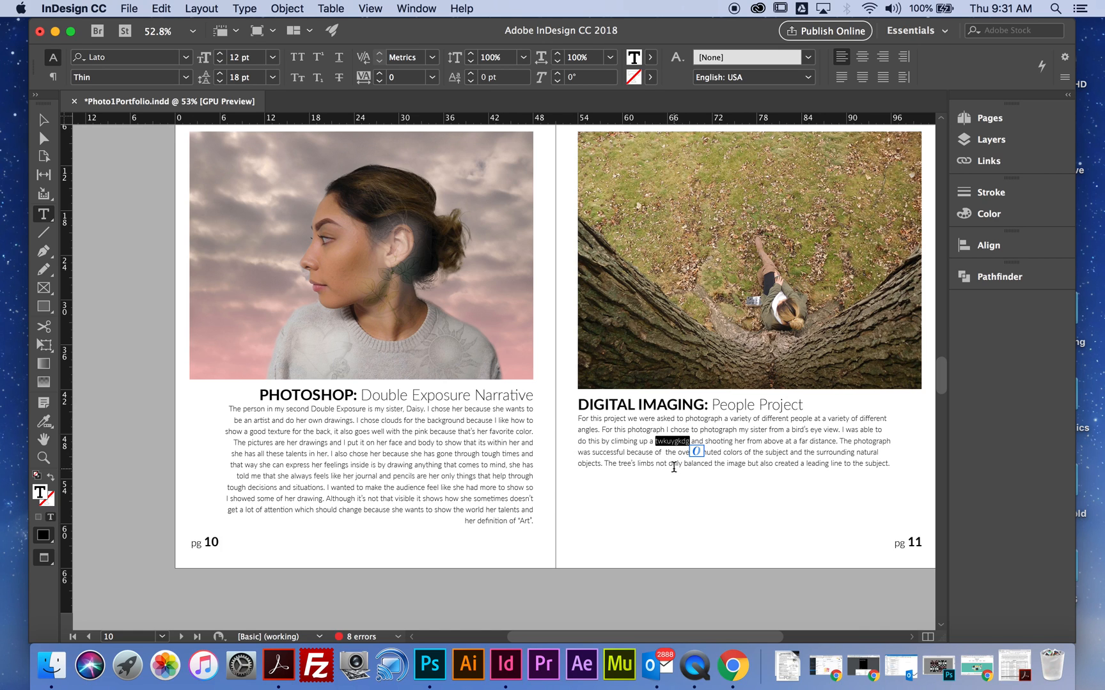
pyautogui.scroll(12, 588, 446)
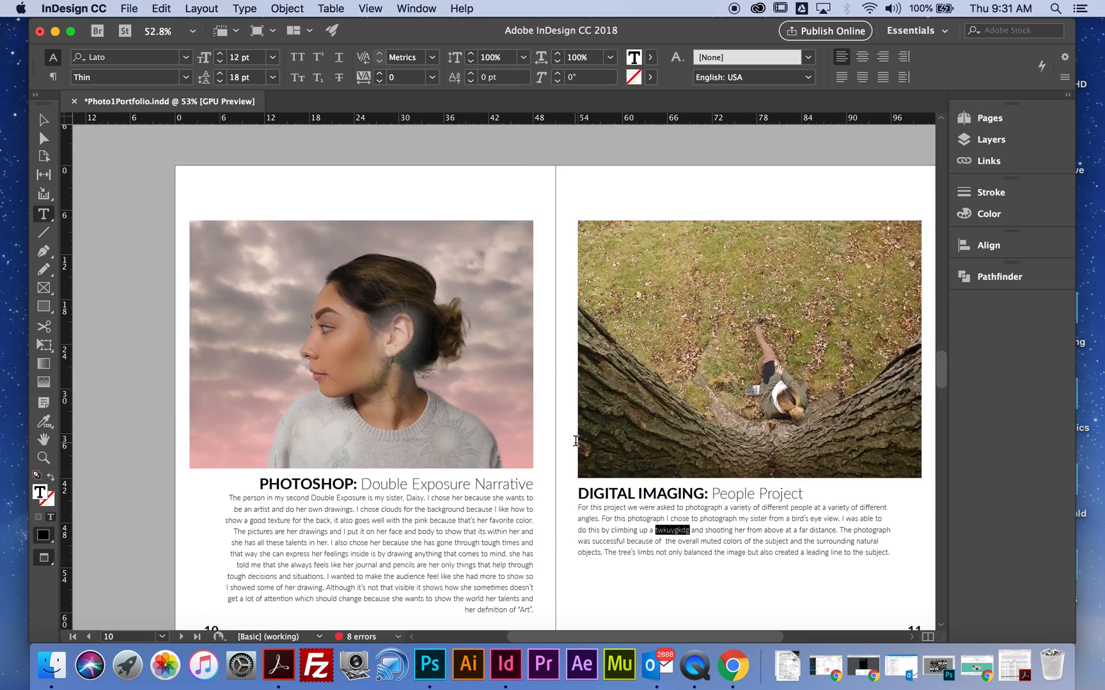
pyautogui.scroll(12, 589, 446)
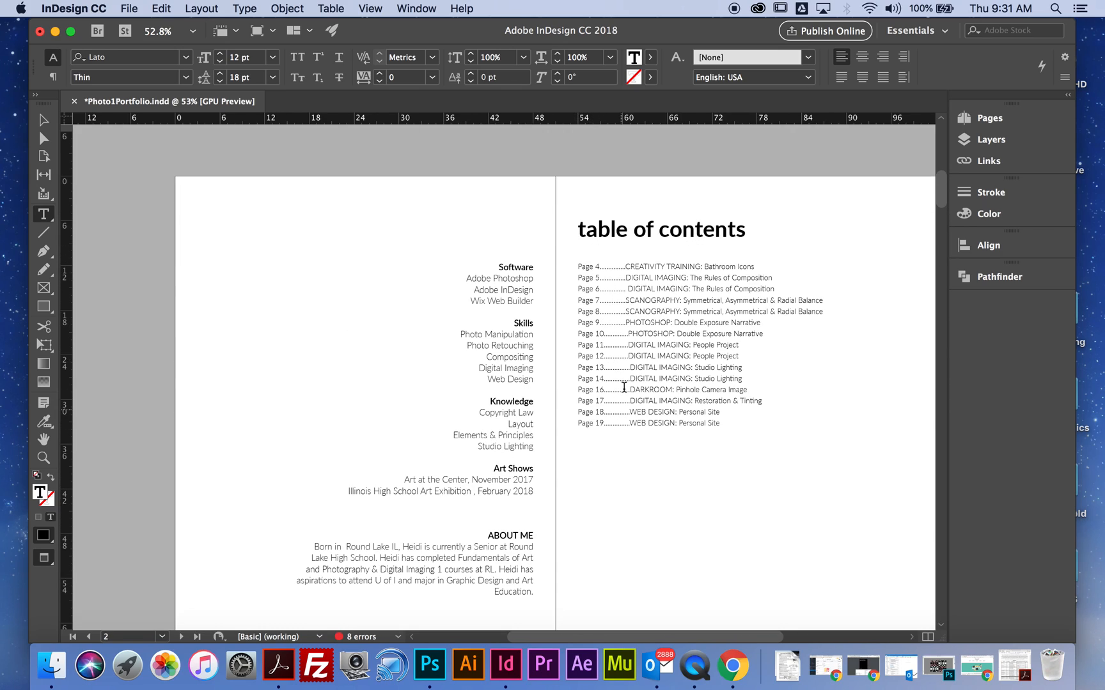
pyautogui.scroll(8, 703, 400)
pyautogui.scroll(-16, 710, 406)
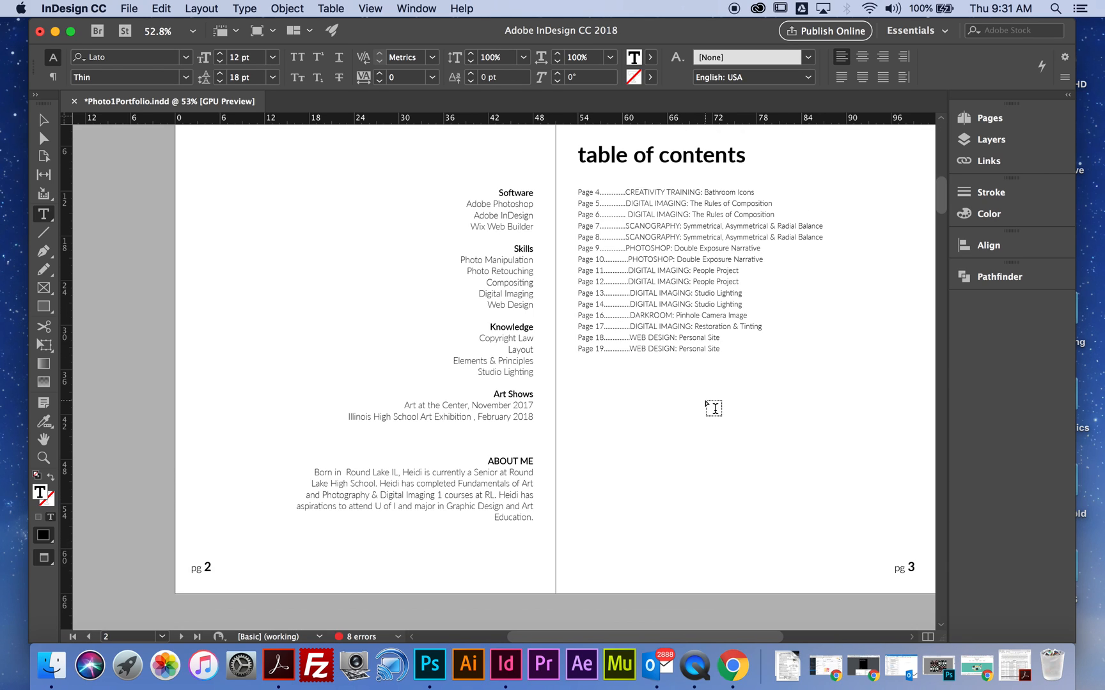
pyautogui.scroll(-20, 714, 408)
pyautogui.scroll(20, 714, 408)
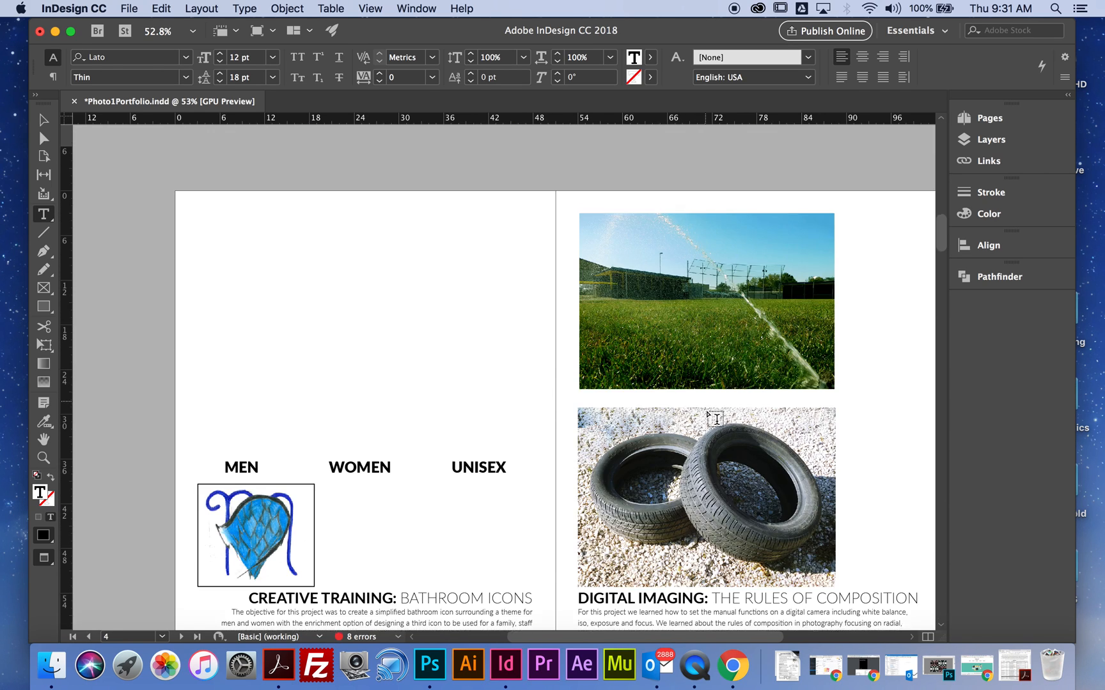
# - Start exporting the portfolio to the Desktop as Adobe PDF (Print), naming the file with the student's full name followed by "PrintPortfolio"
pyautogui.click(131, 9)
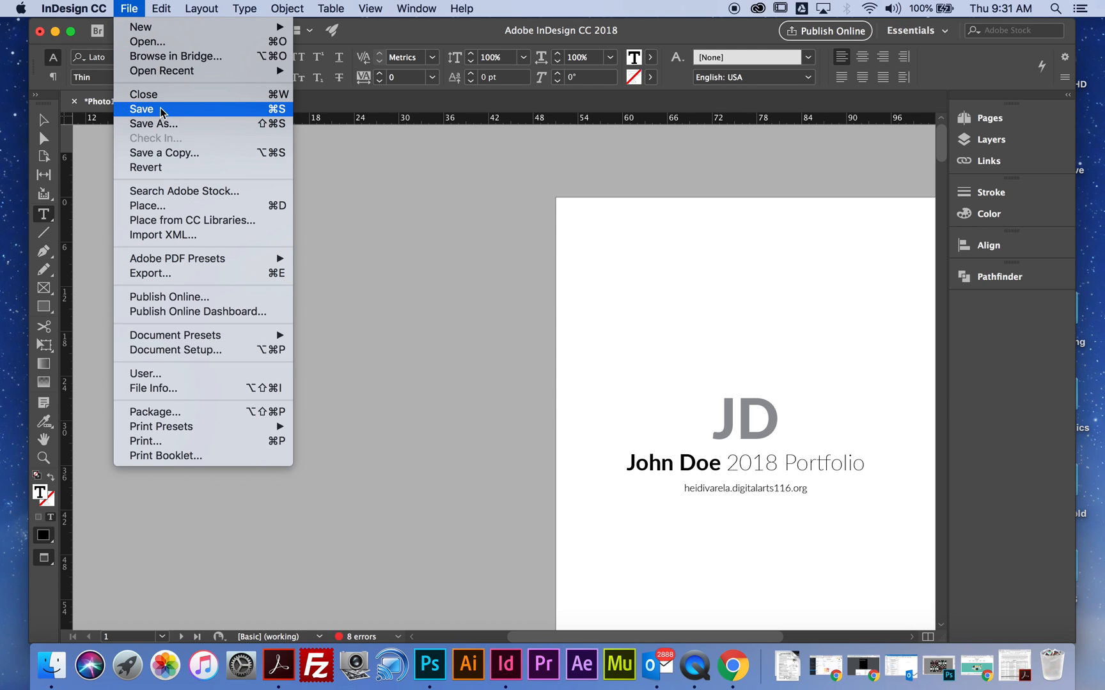
pyautogui.click(154, 273)
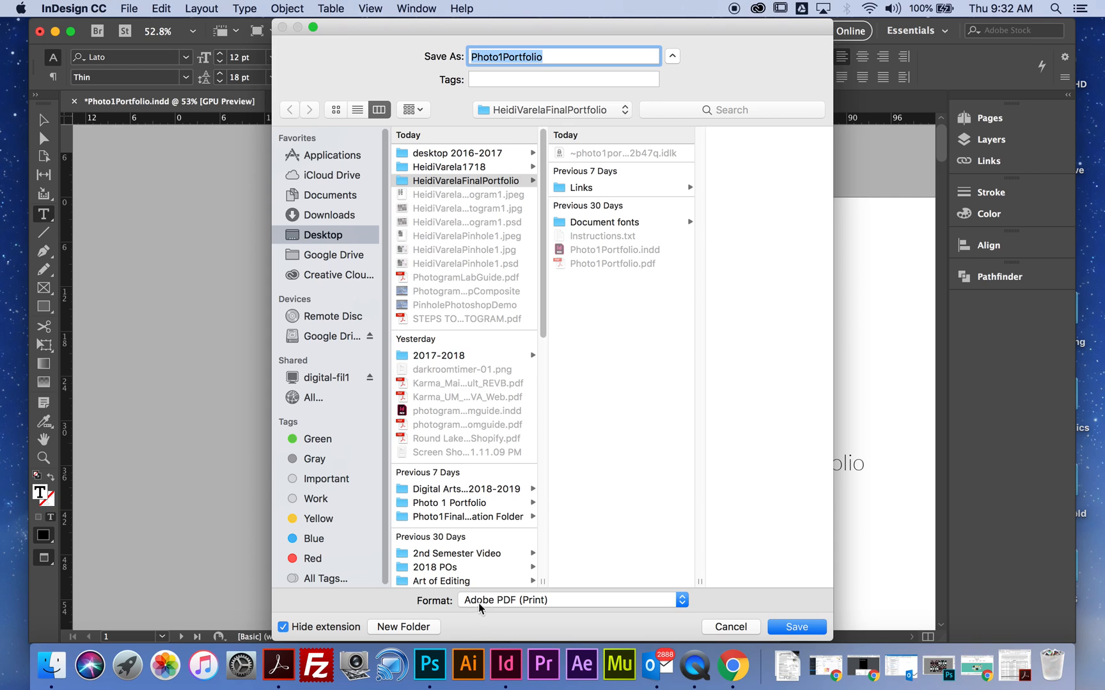
pyautogui.click(532, 603)
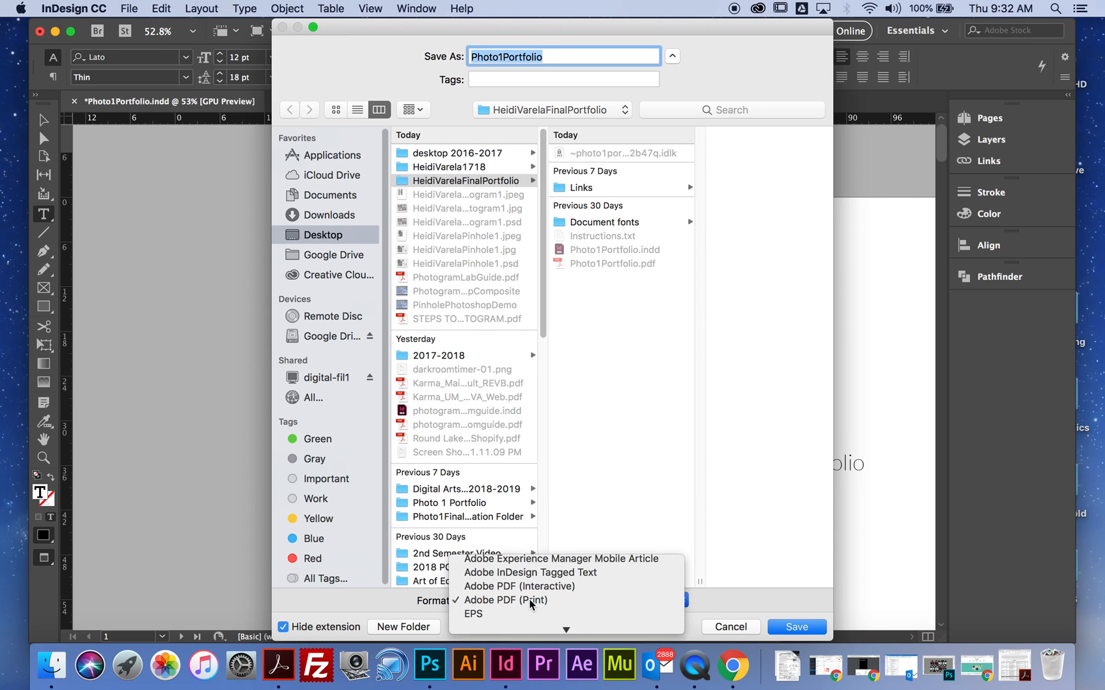
pyautogui.click(531, 604)
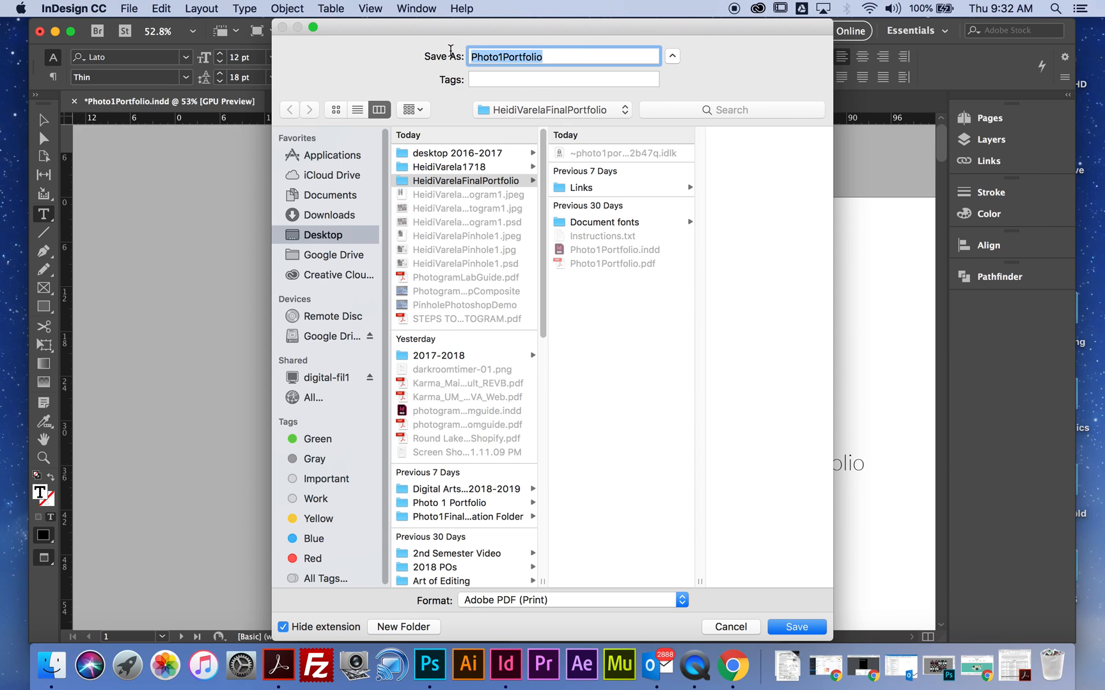
pyautogui.write('HeidiVar')
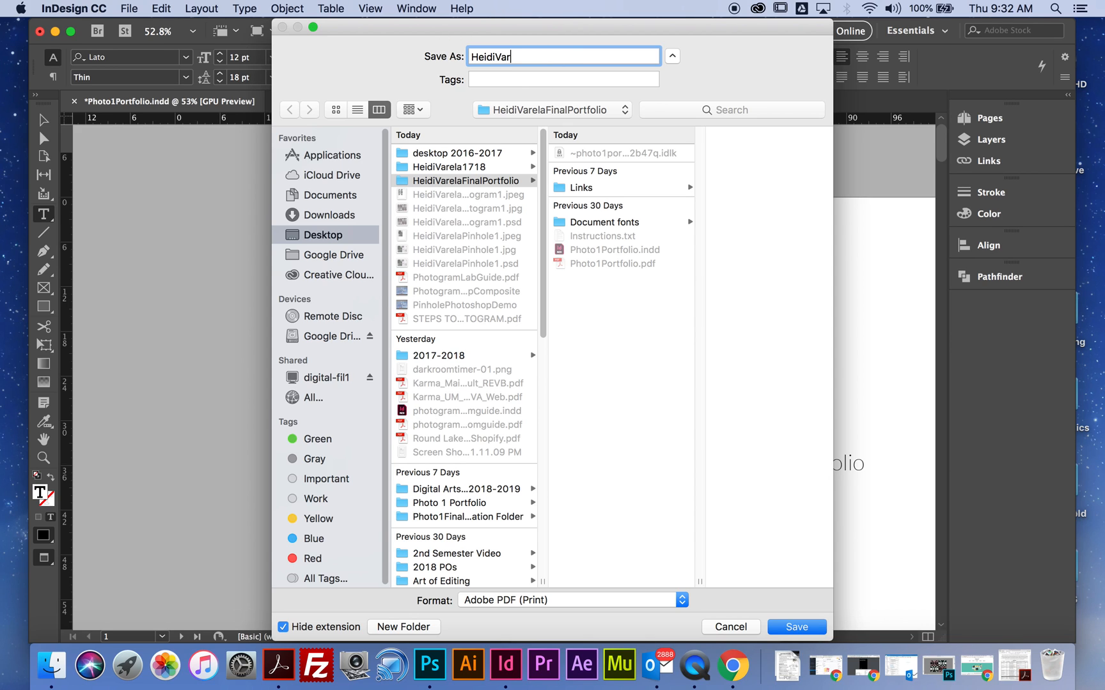
pyautogui.write('elaPrintPo')
pyautogui.click(337, 236)
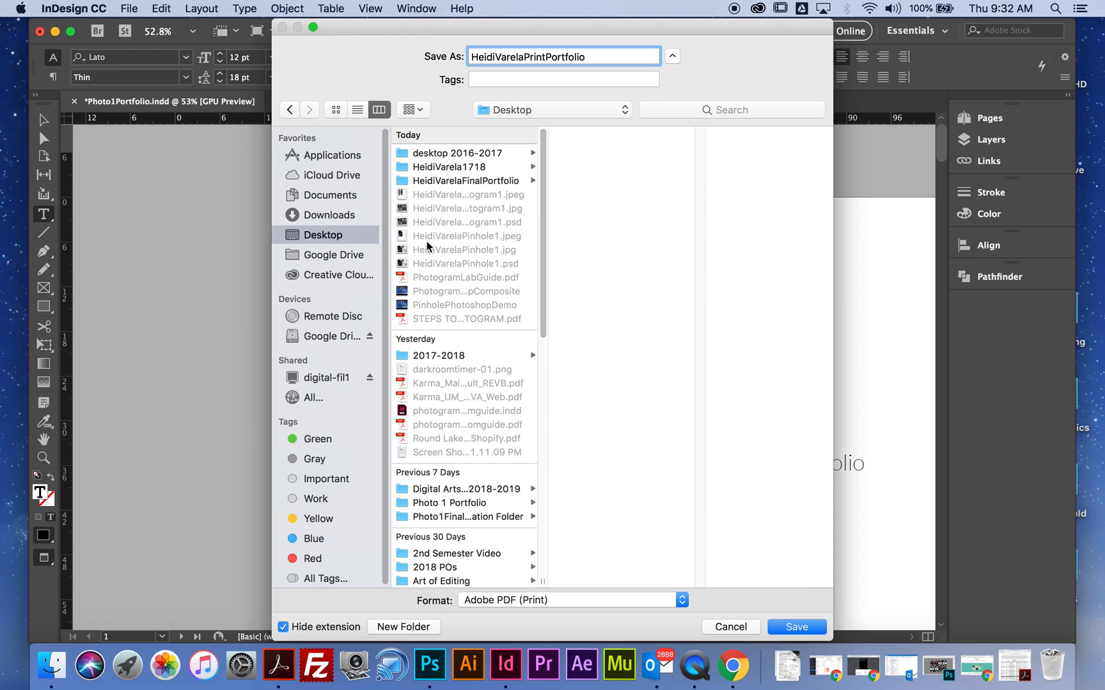
pyautogui.click(796, 627)
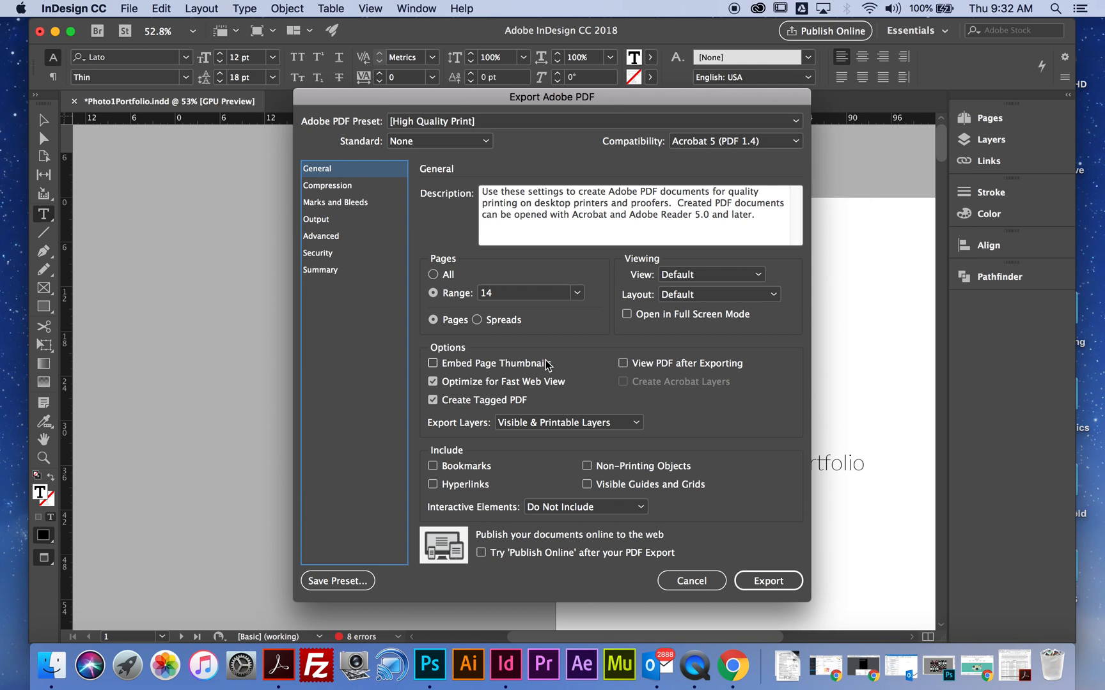
# - Set the export range to all pages and export the PDF with the High Quality Print preset
pyautogui.click(433, 275)
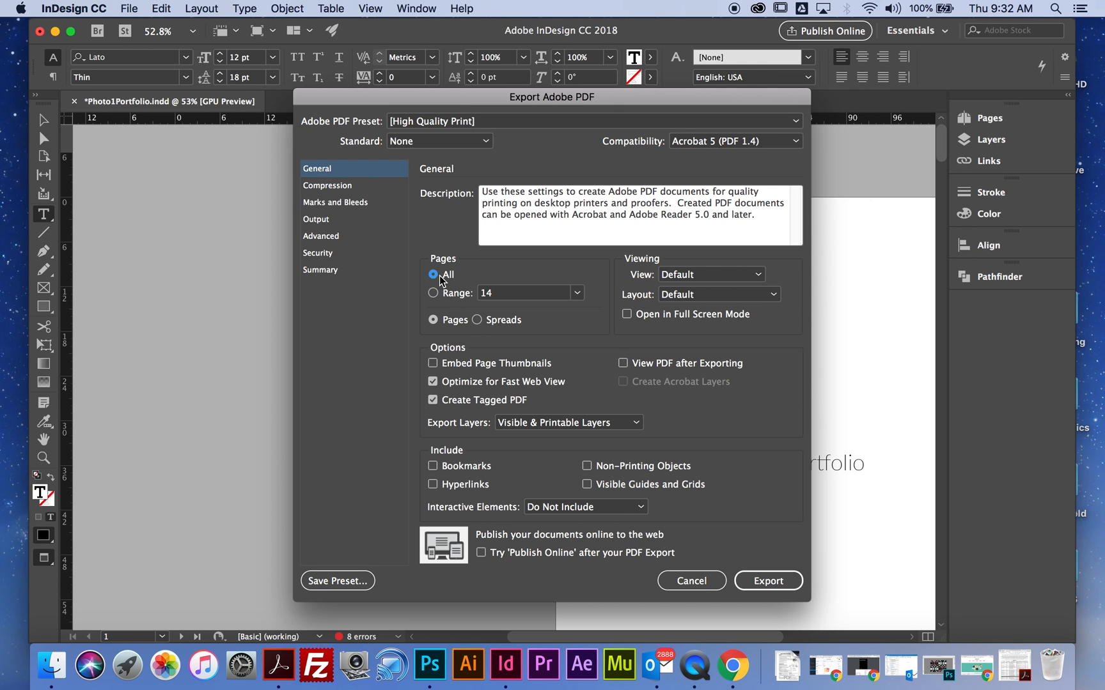
pyautogui.click(785, 587)
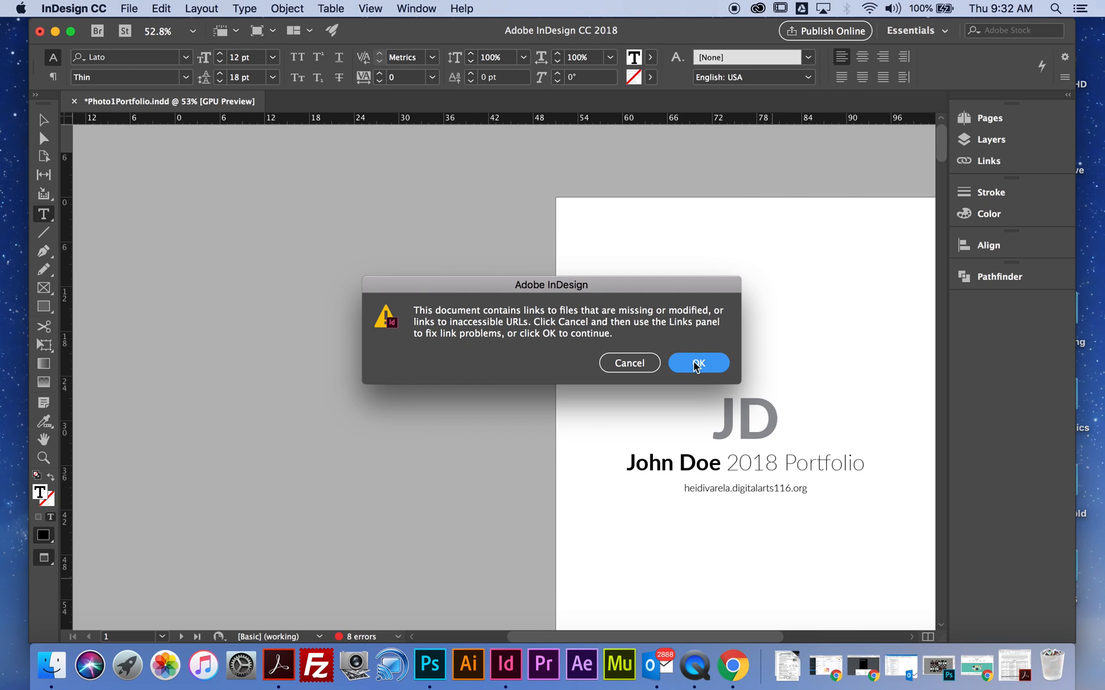
pyautogui.click(698, 363)
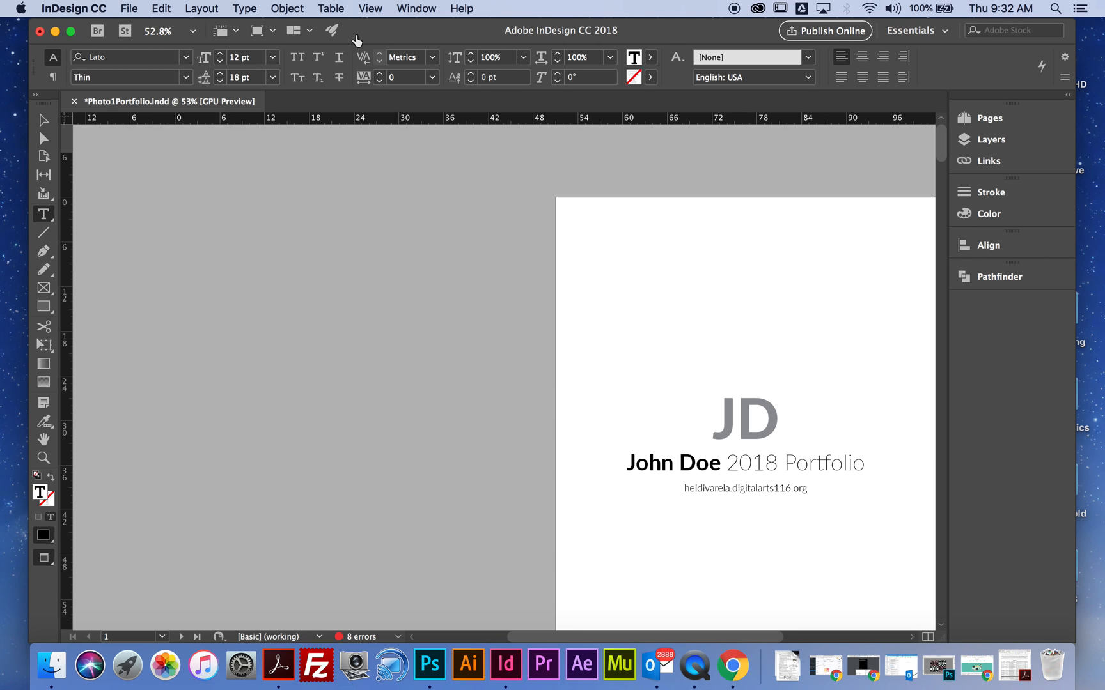
# - Minimize the InDesign and Finder windows and open the exported print portfolio PDF from the desktop in Acrobat Pro
pyautogui.click(55, 31)
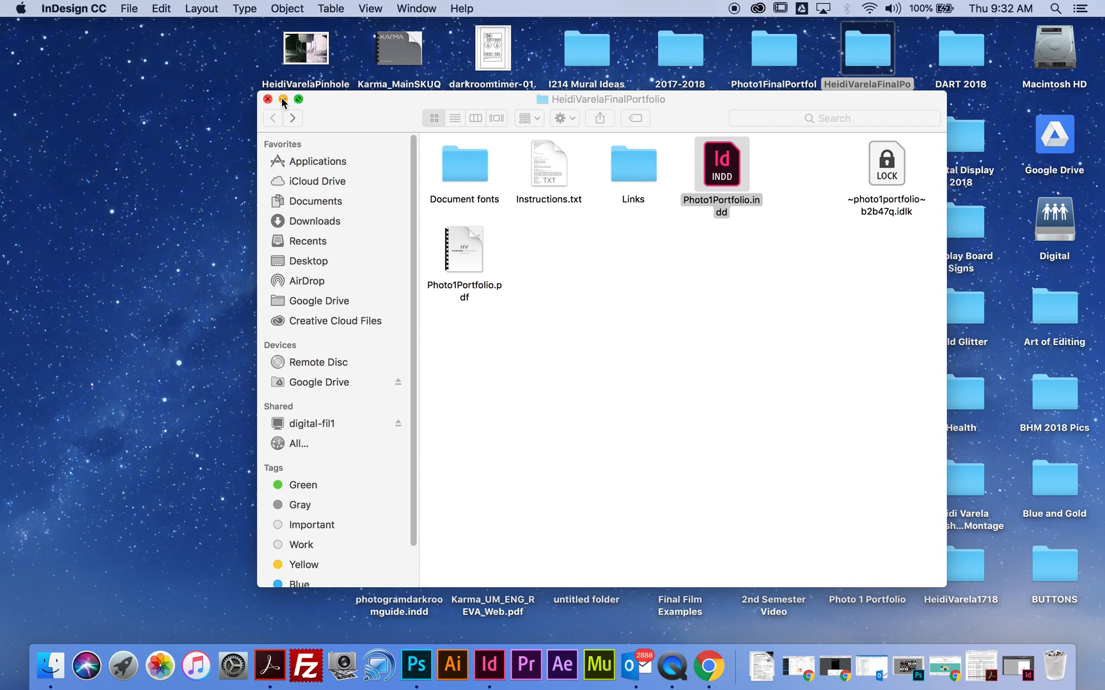
pyautogui.click(283, 99)
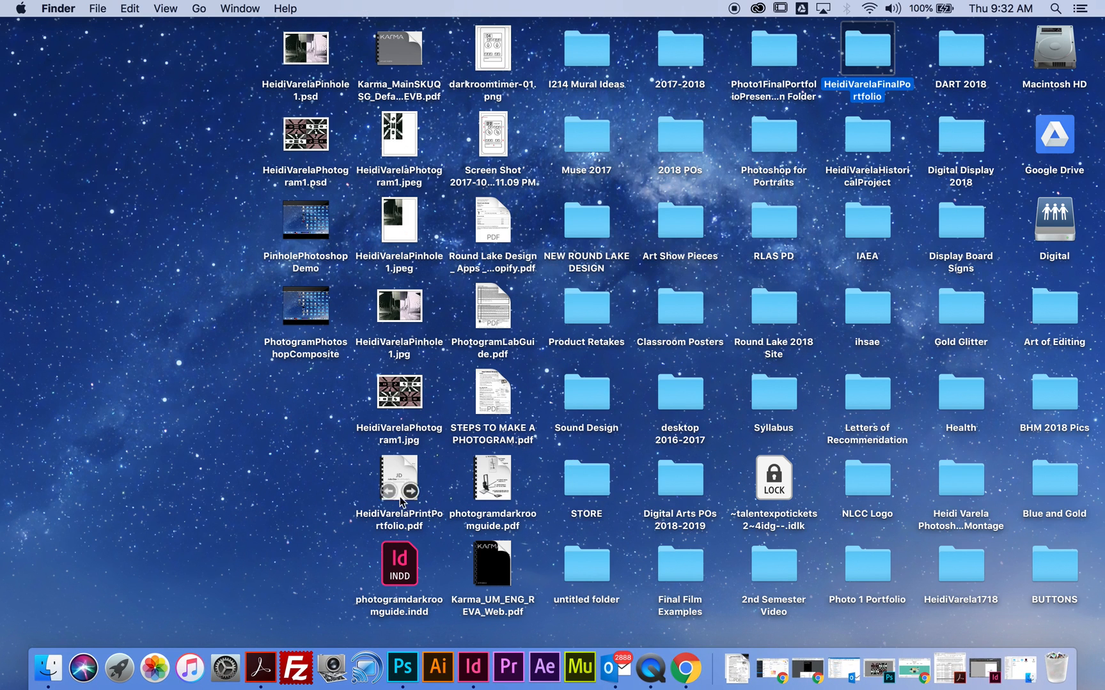
pyautogui.doubleClick(397, 467)
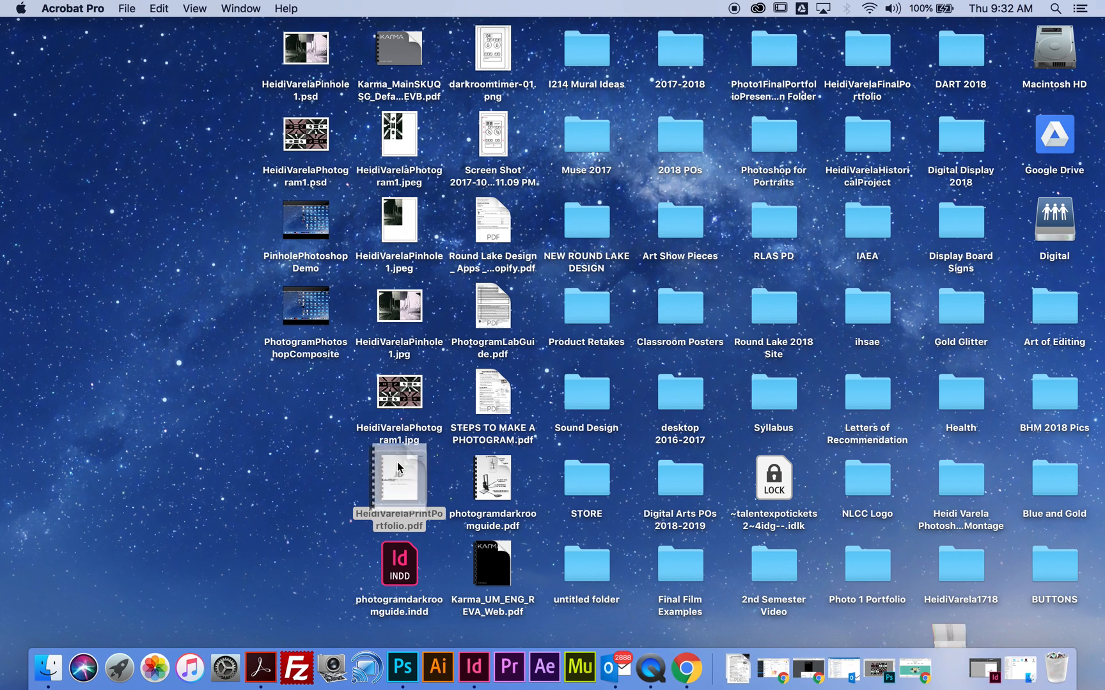
# - Examine the exported portfolio PDF from the cover through the project pages to the back page, and return to the cover
pyautogui.scroll(-5, 498, 396)
pyautogui.scroll(-20, 524, 368)
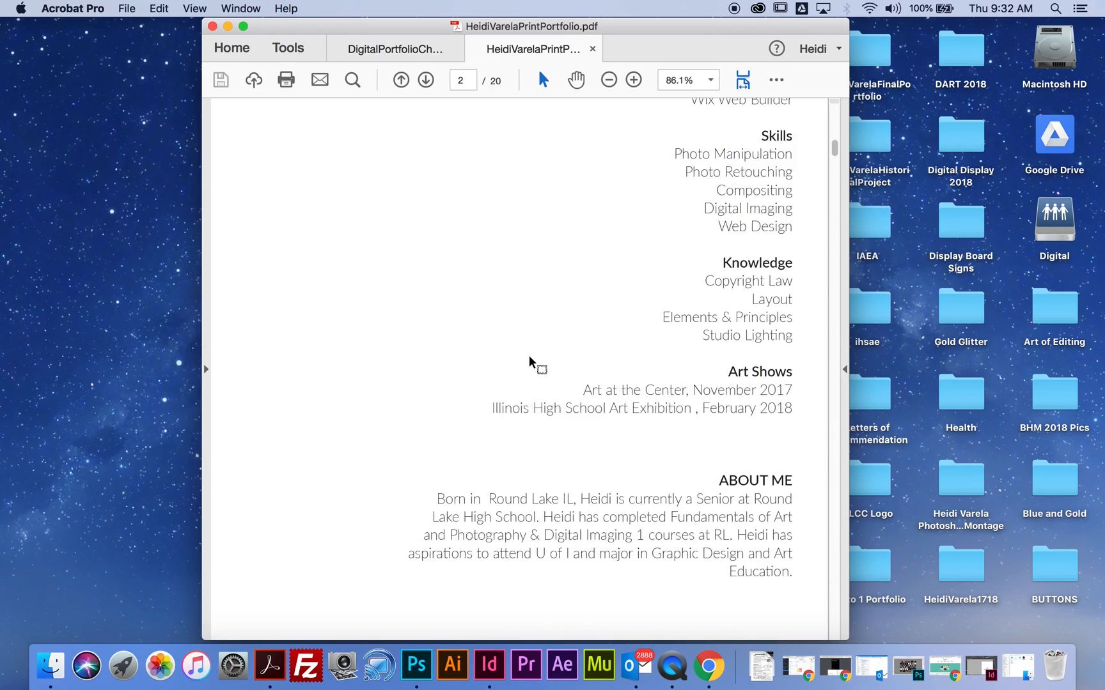
pyautogui.scroll(-20, 531, 351)
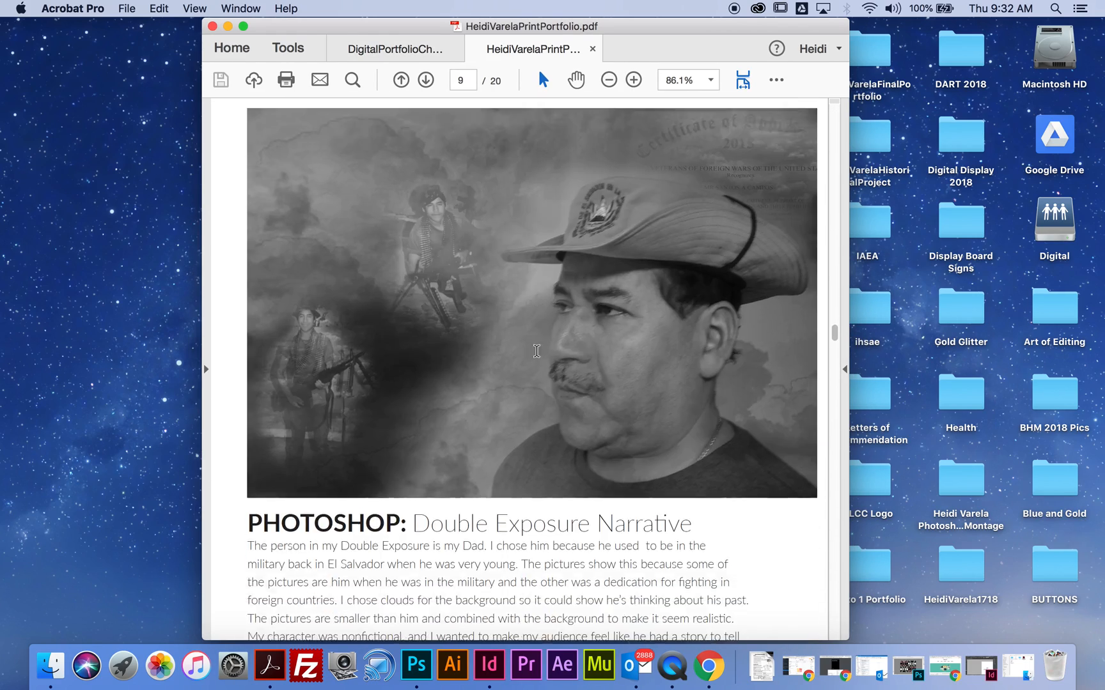
pyautogui.scroll(-15, 550, 353)
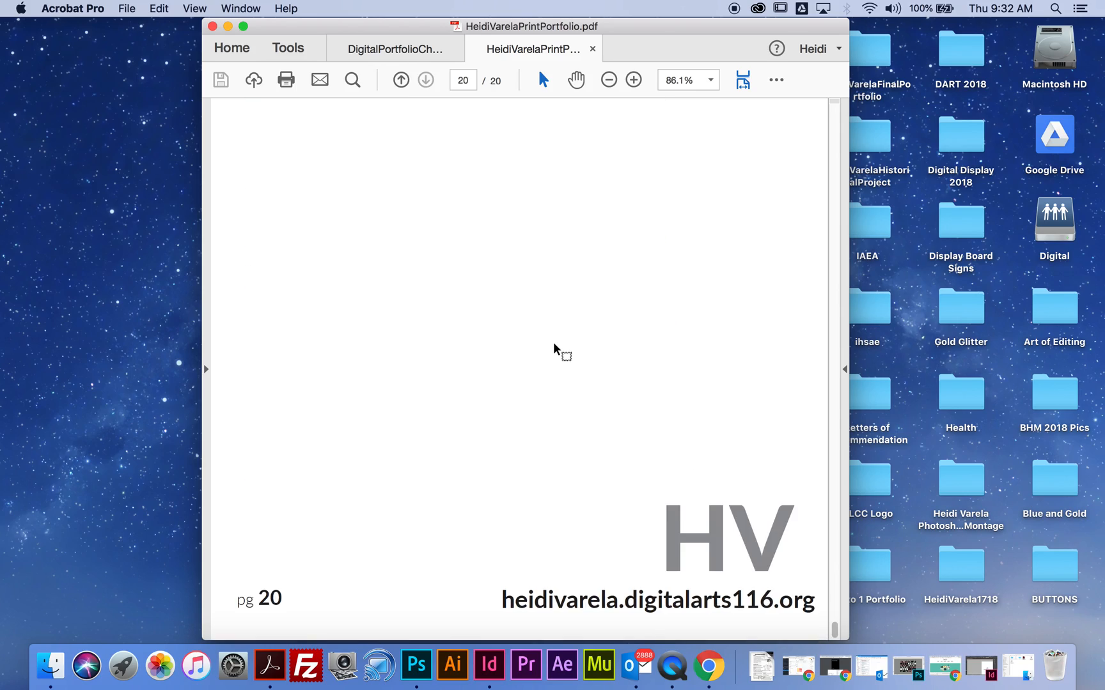
pyautogui.scroll(12, 556, 358)
pyautogui.scroll(20, 556, 377)
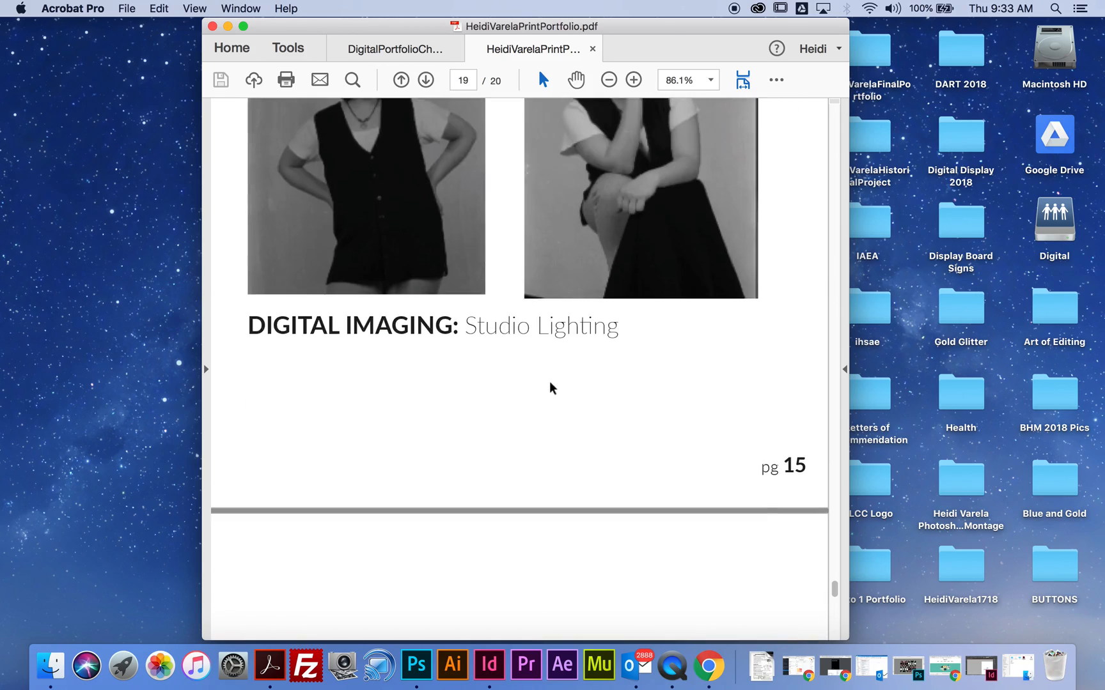
pyautogui.scroll(10, 558, 387)
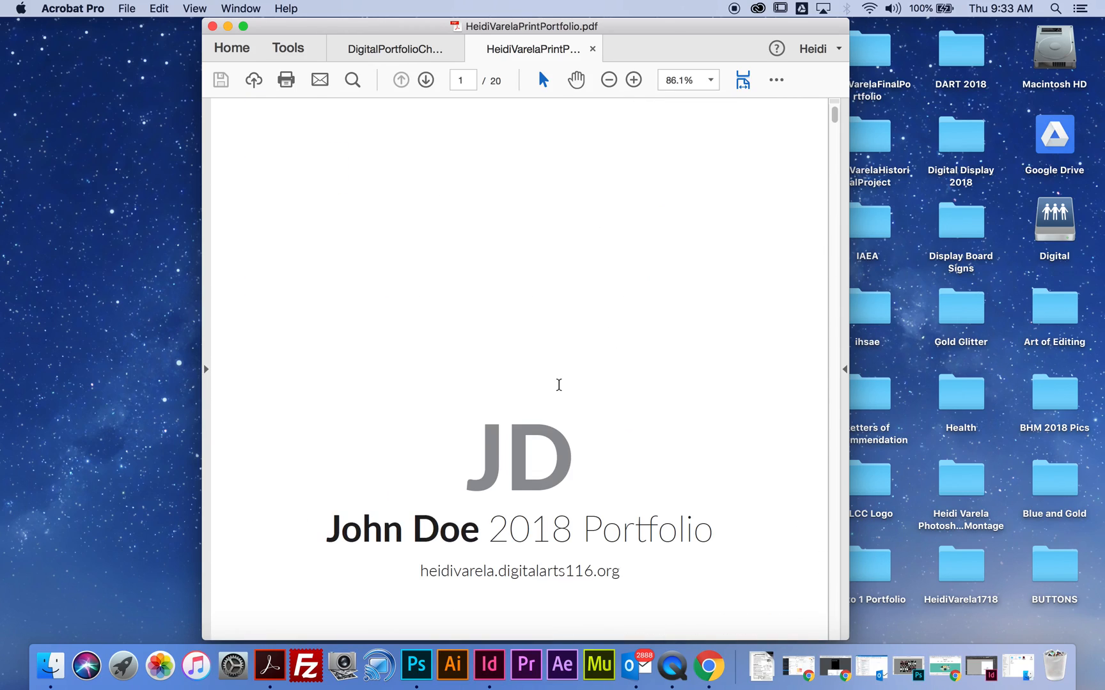
pyautogui.scroll(-20, 566, 384)
pyautogui.scroll(-10, 562, 386)
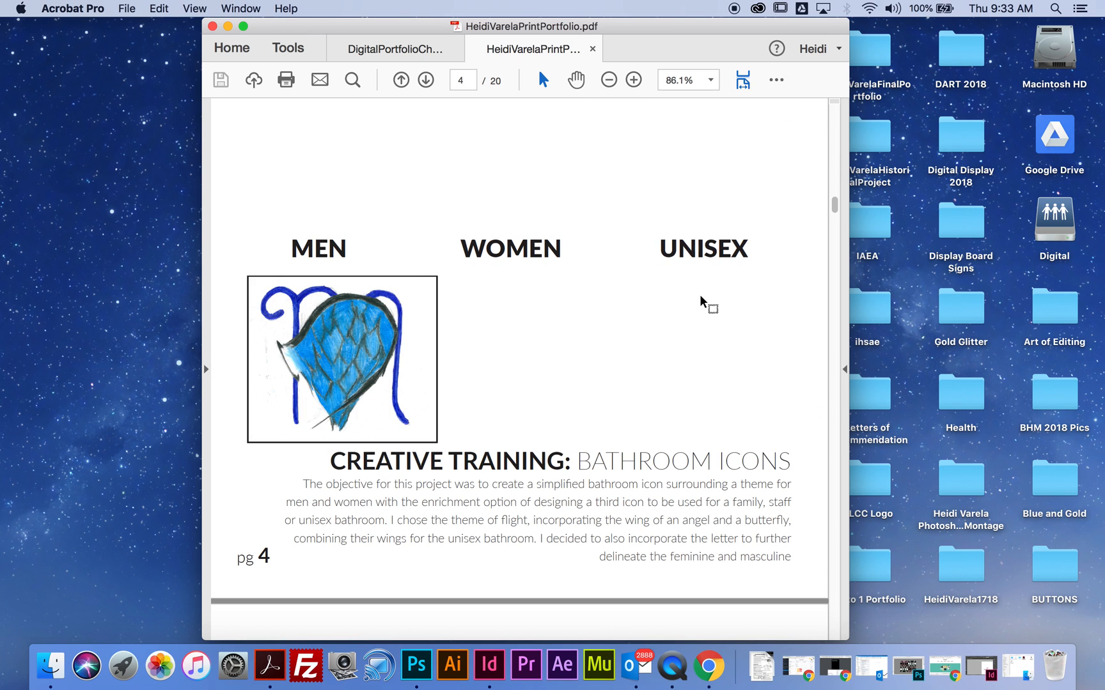
pyautogui.scroll(-5, 564, 363)
pyautogui.scroll(-20, 560, 354)
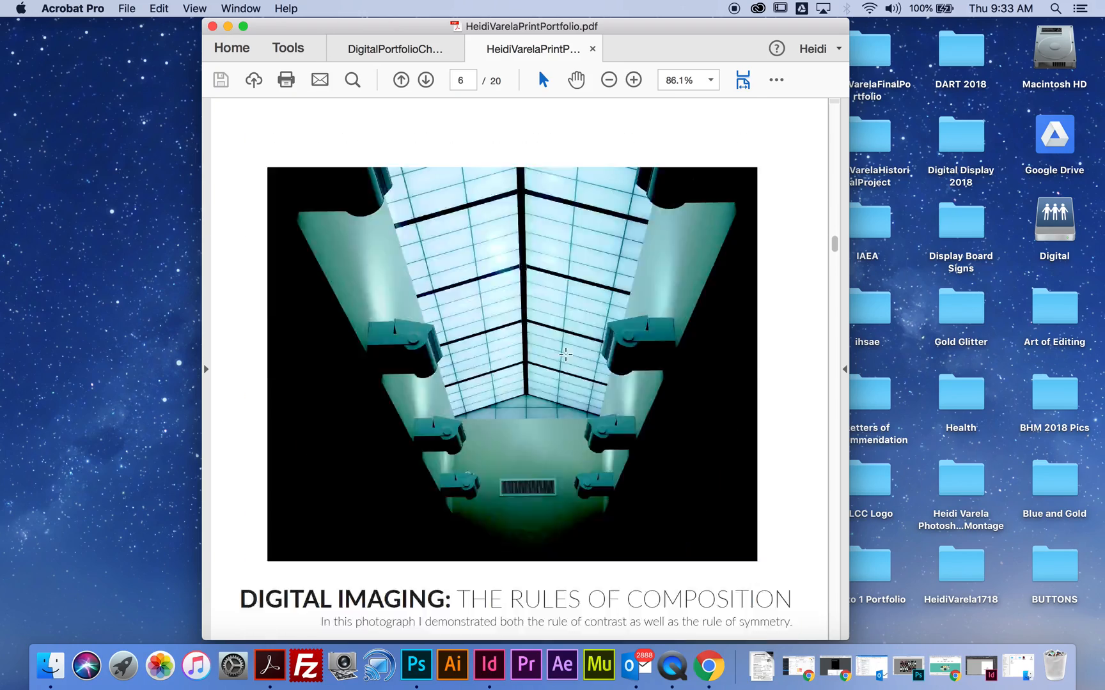
pyautogui.scroll(-20, 586, 434)
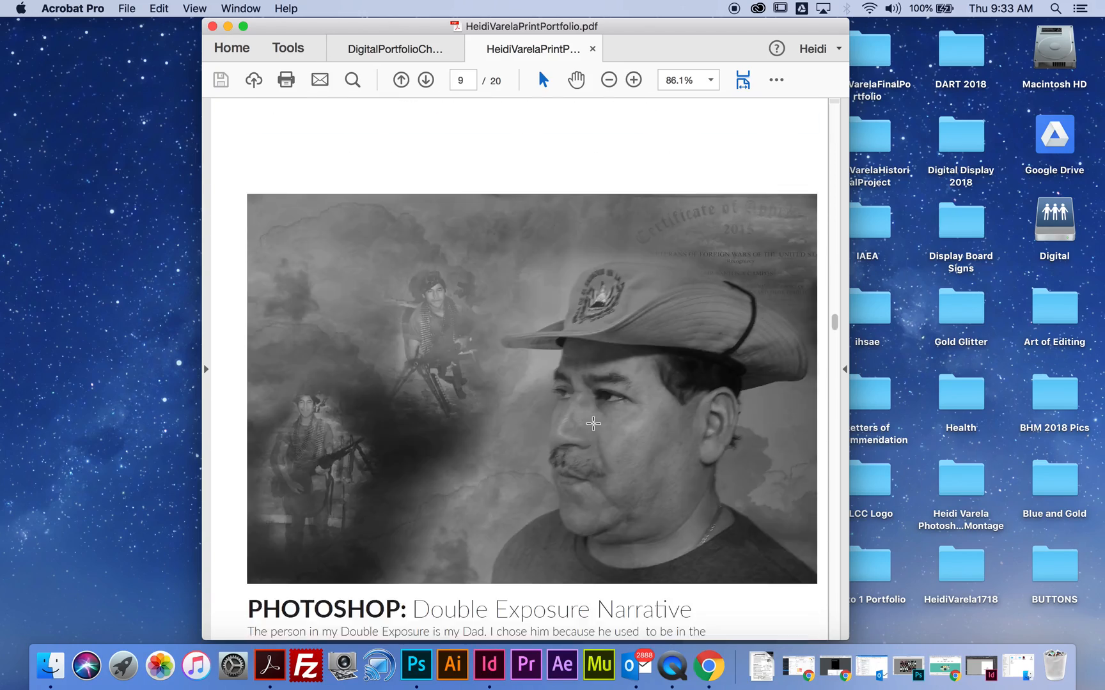
pyautogui.scroll(20, 592, 428)
pyautogui.scroll(20, 595, 440)
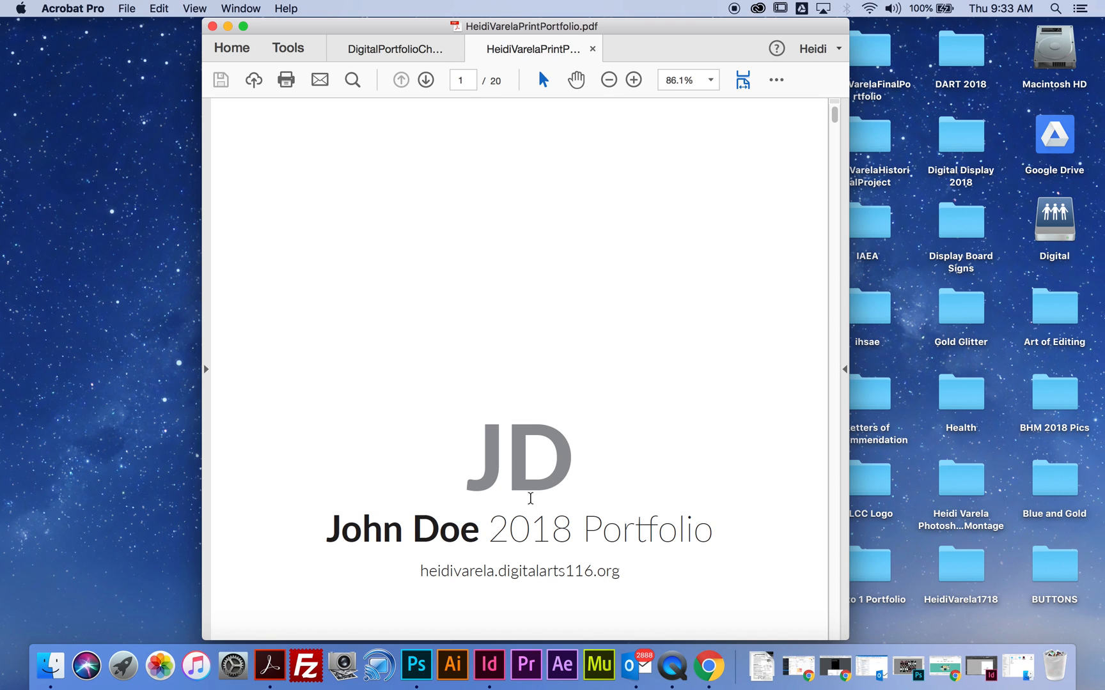
# - Open the print settings for the portfolio PDF and choose the RHS-L203 printer
pyautogui.click(128, 8)
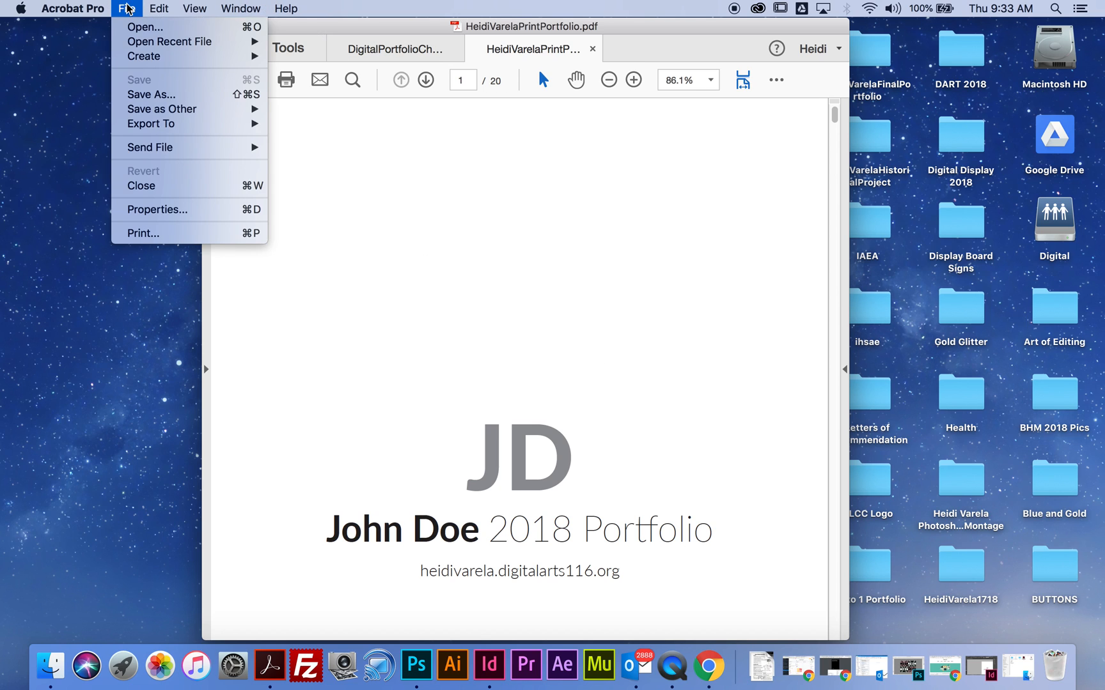
pyautogui.click(152, 232)
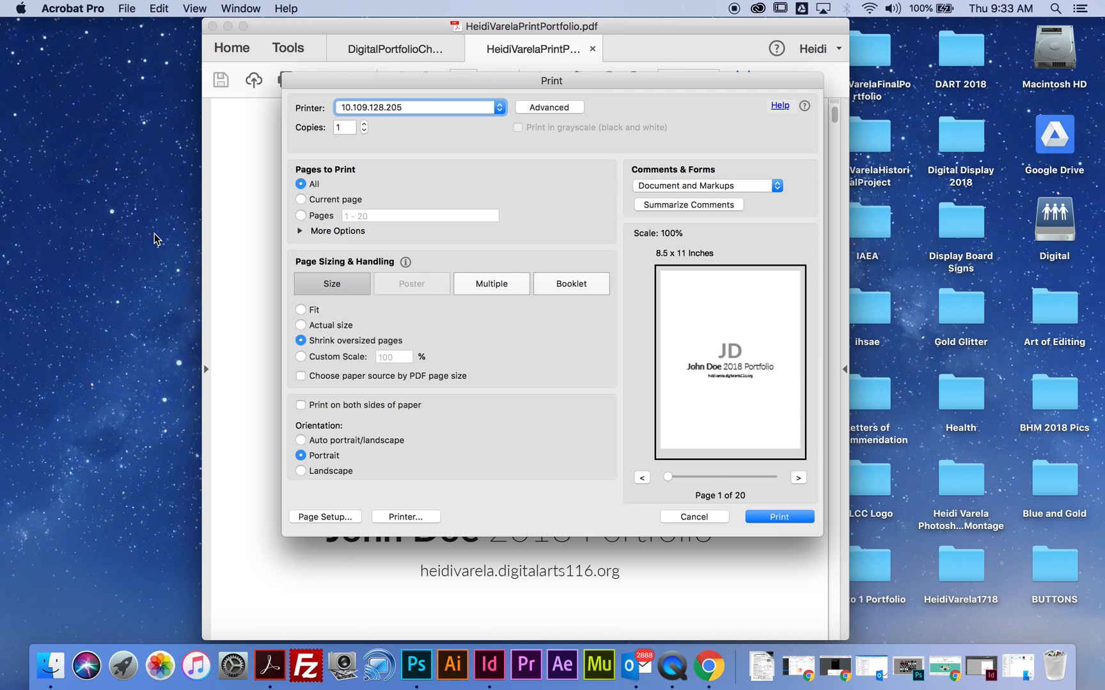
pyautogui.click(382, 108)
pyautogui.click(376, 145)
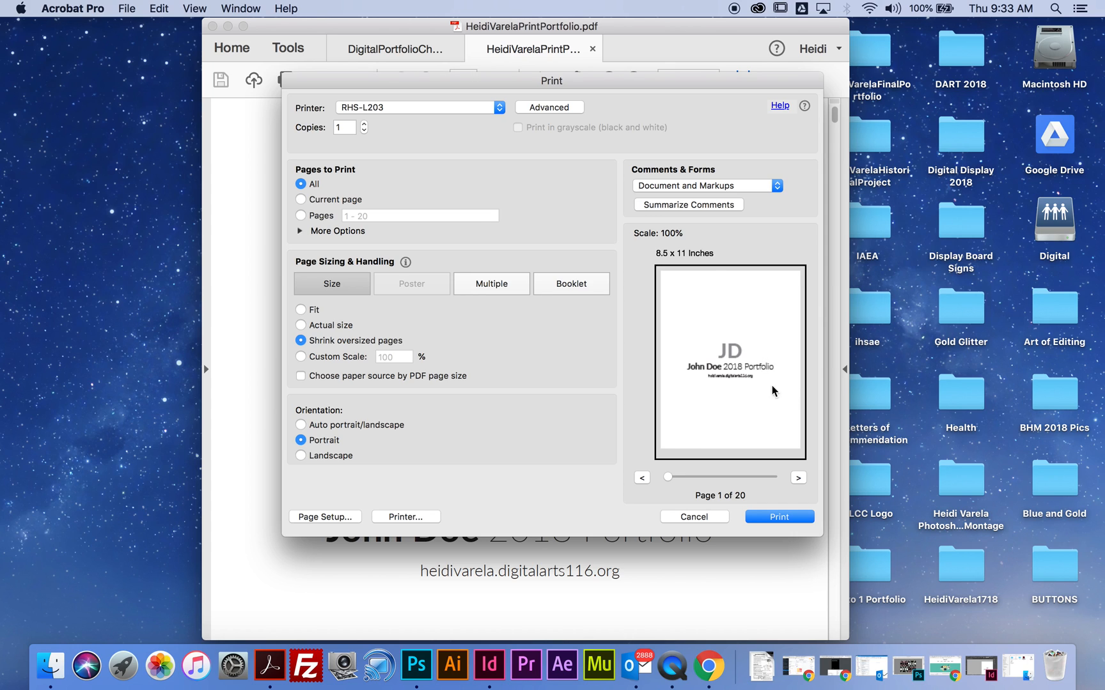
# - Try printing only pages 19-20, restore the range to all pages and close the print settings without printing
pyautogui.click(305, 217)
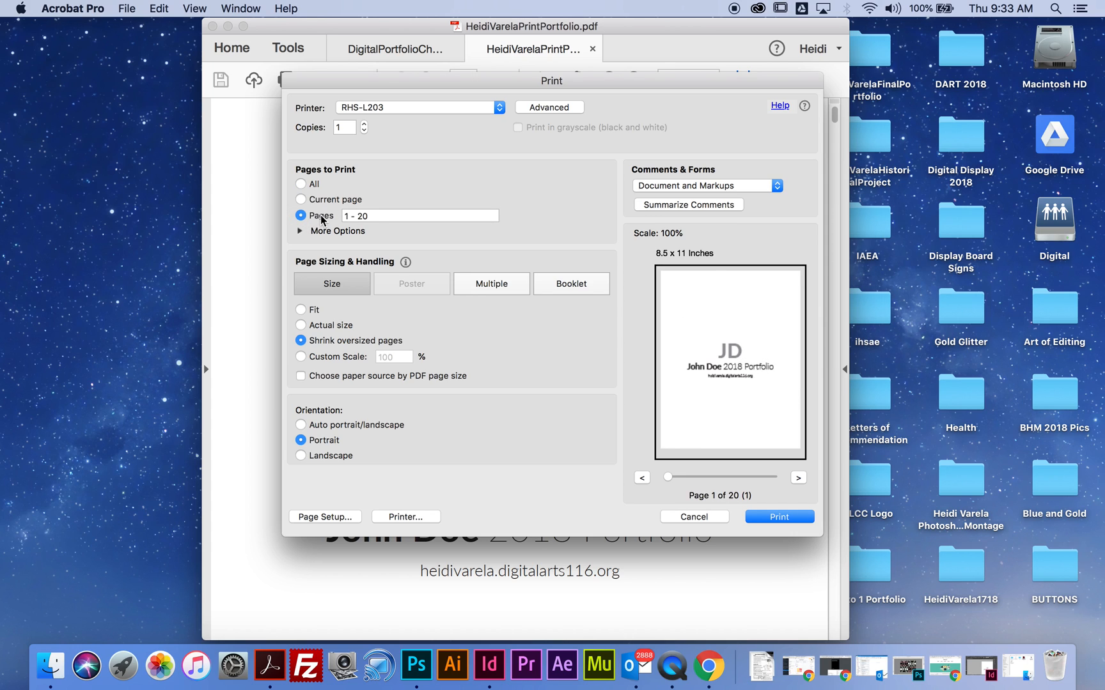
pyautogui.write('19')
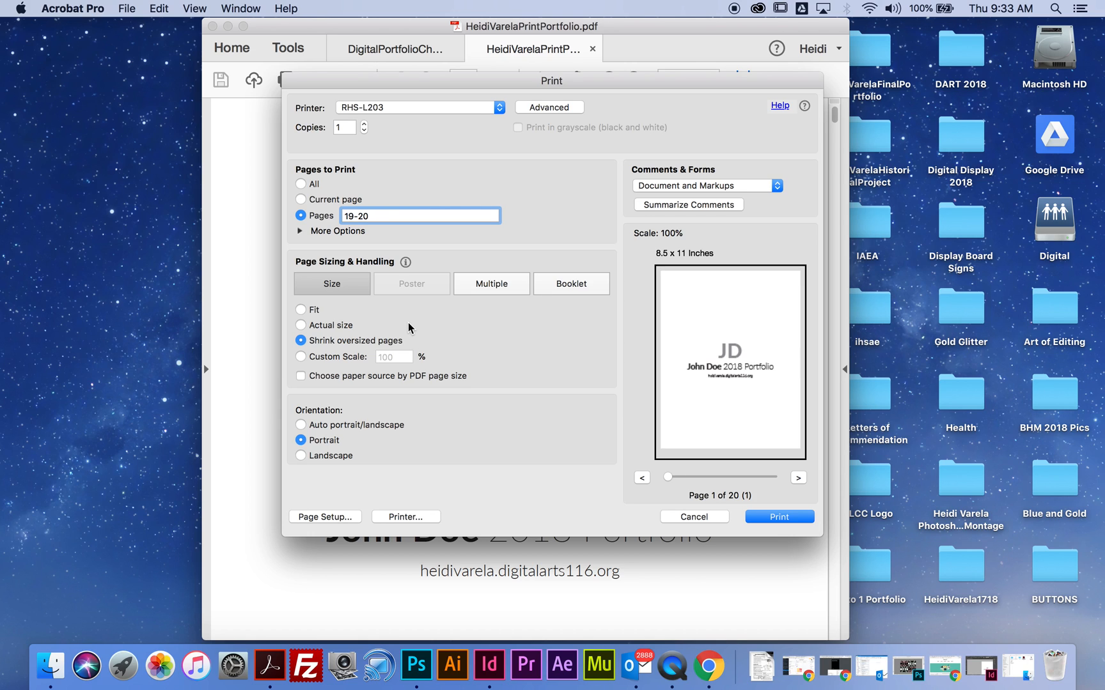
pyautogui.moveTo(370, 216); pyautogui.dragTo(333, 216)
pyautogui.write('1-2')
pyautogui.click(300, 184)
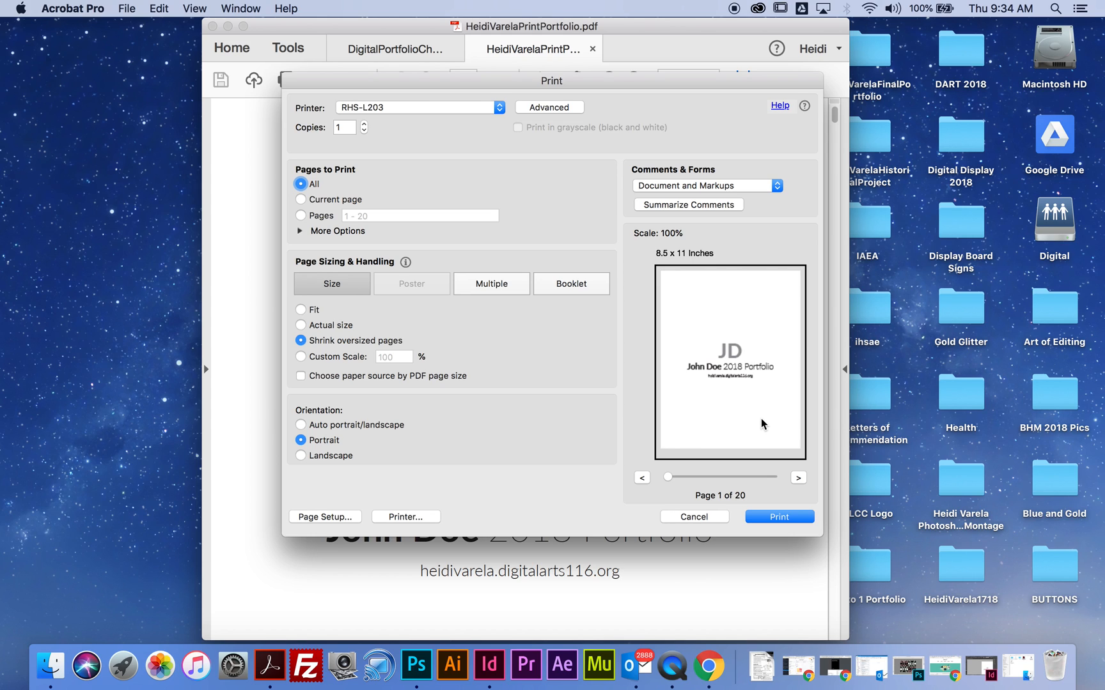
pyautogui.click(697, 518)
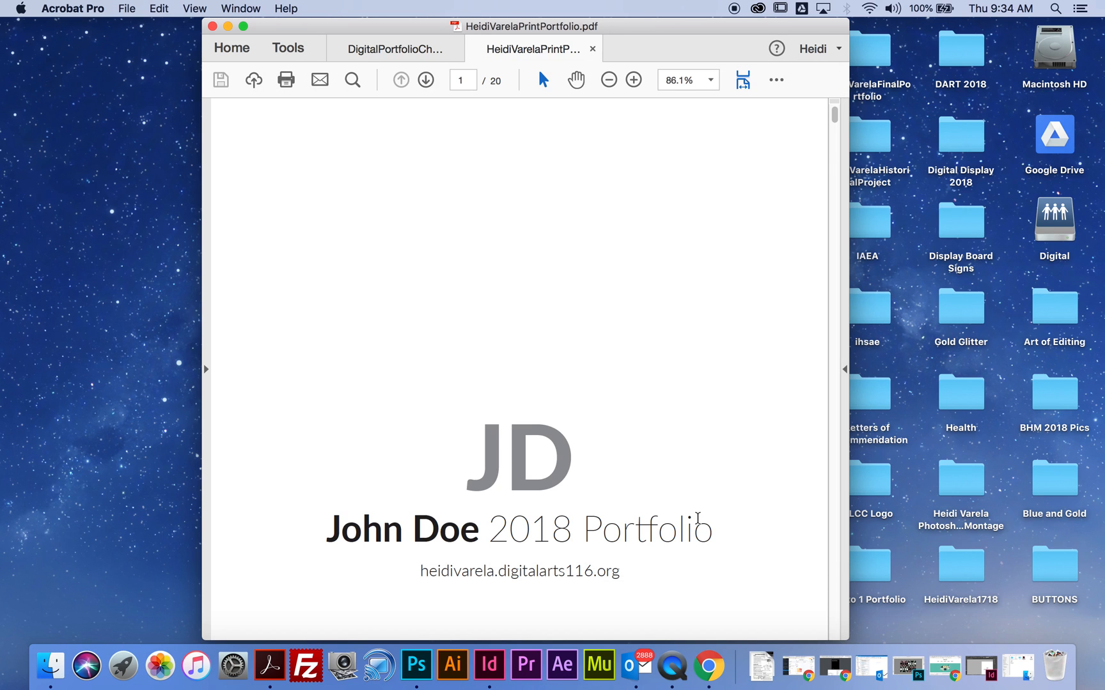
pyautogui.scroll(-5, 579, 259)
pyautogui.scroll(-5, 579, 256)
pyautogui.scroll(10, 582, 264)
pyautogui.scroll(-2, 552, 398)
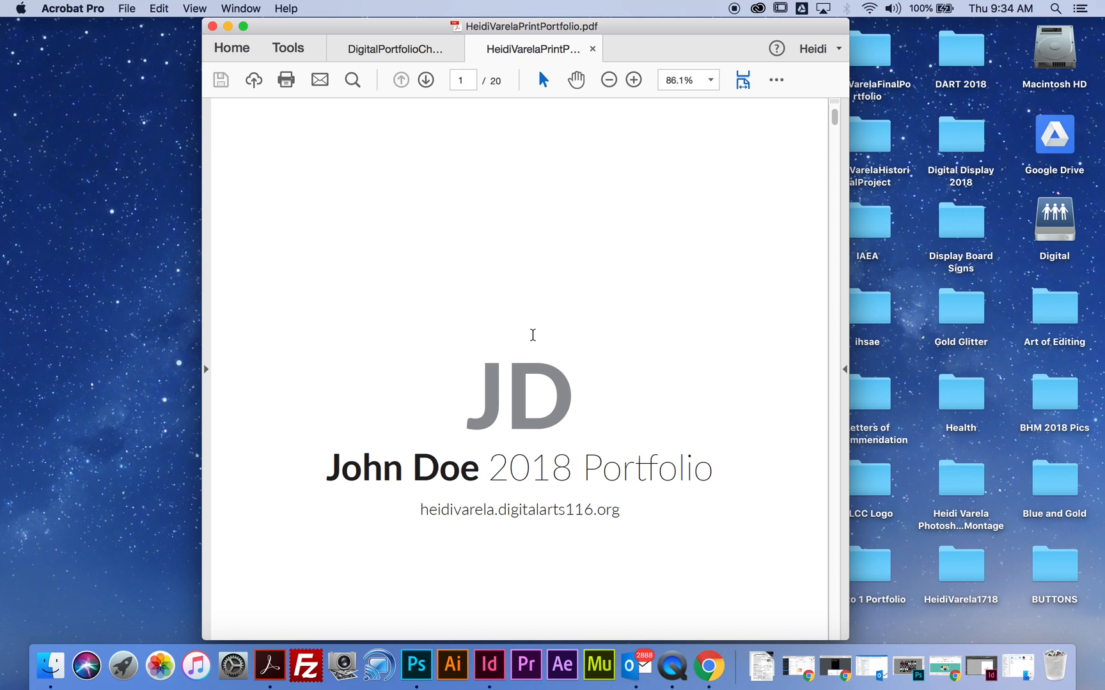
pyautogui.scroll(3, 533, 335)
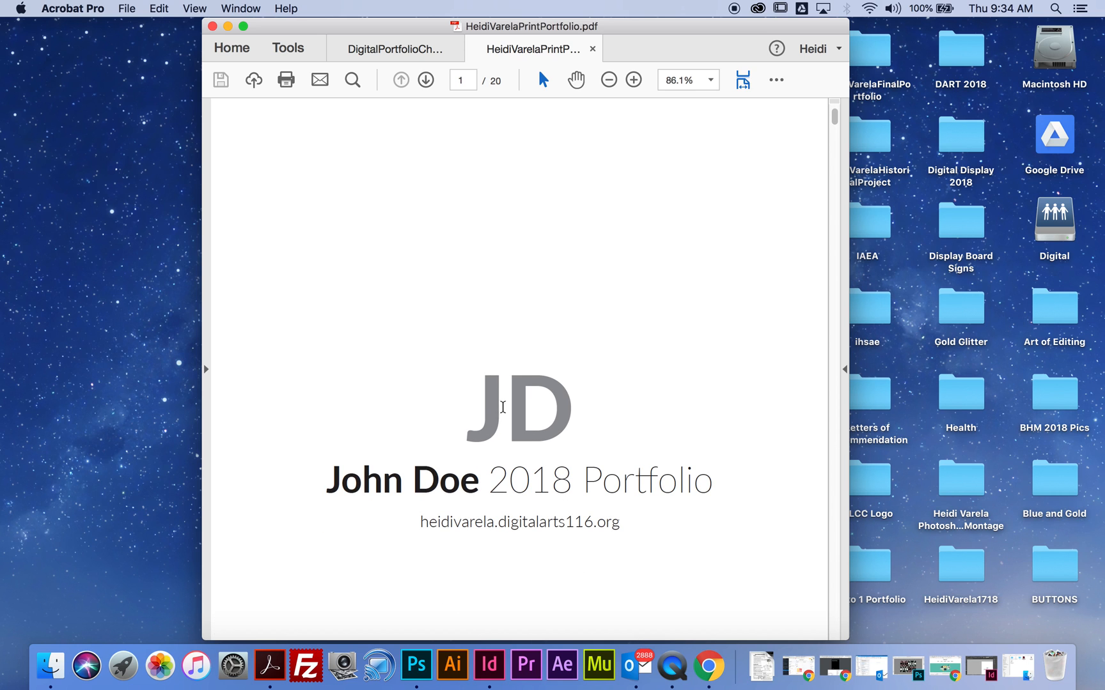
# - Minimize the portfolio PDF, reopen it from the desktop and review its project pages before returning to the cover
pyautogui.click(227, 26)
pyautogui.doubleClick(403, 467)
pyautogui.scroll(-20, 545, 448)
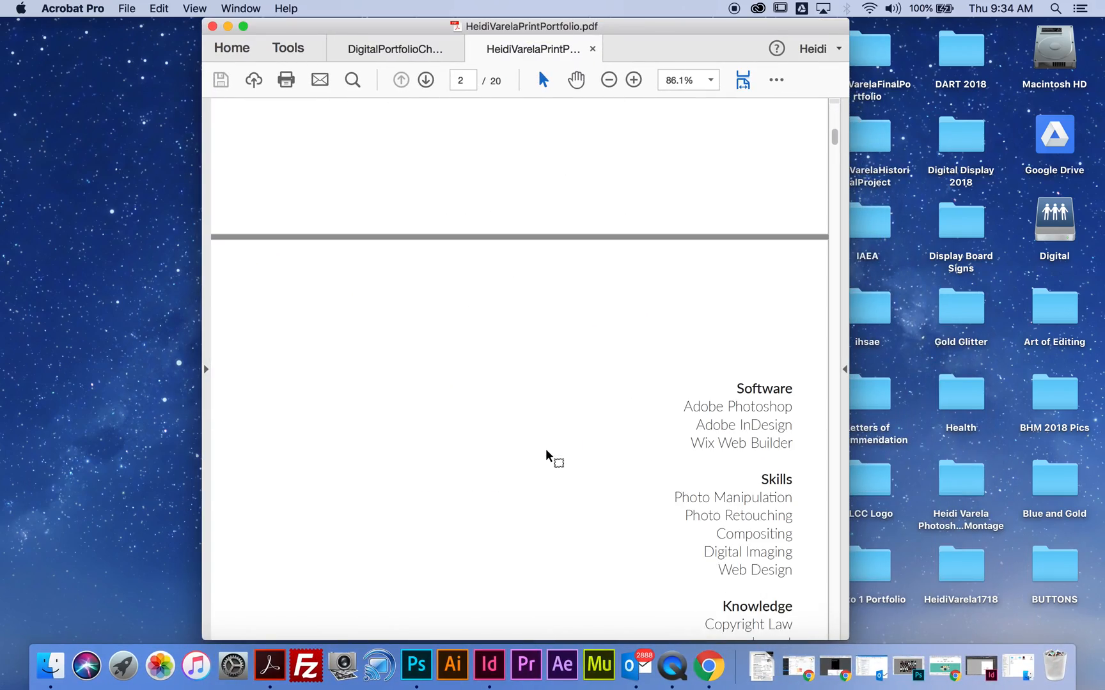
pyautogui.scroll(-20, 547, 449)
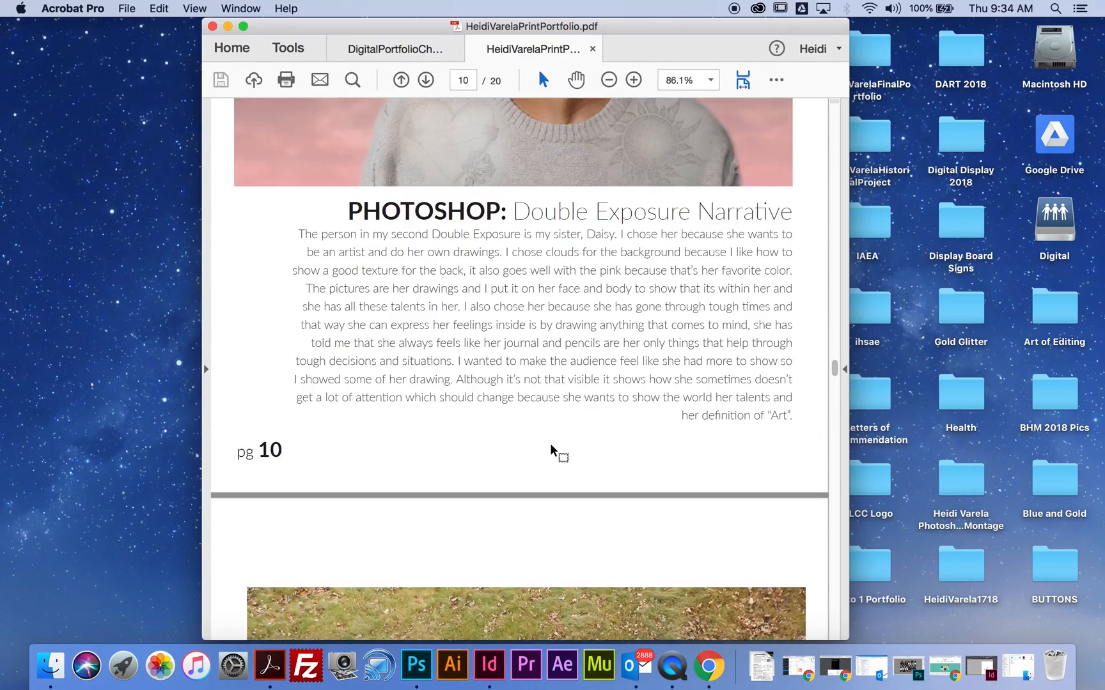
pyautogui.scroll(-20, 551, 445)
pyautogui.scroll(20, 557, 451)
pyautogui.scroll(20, 562, 454)
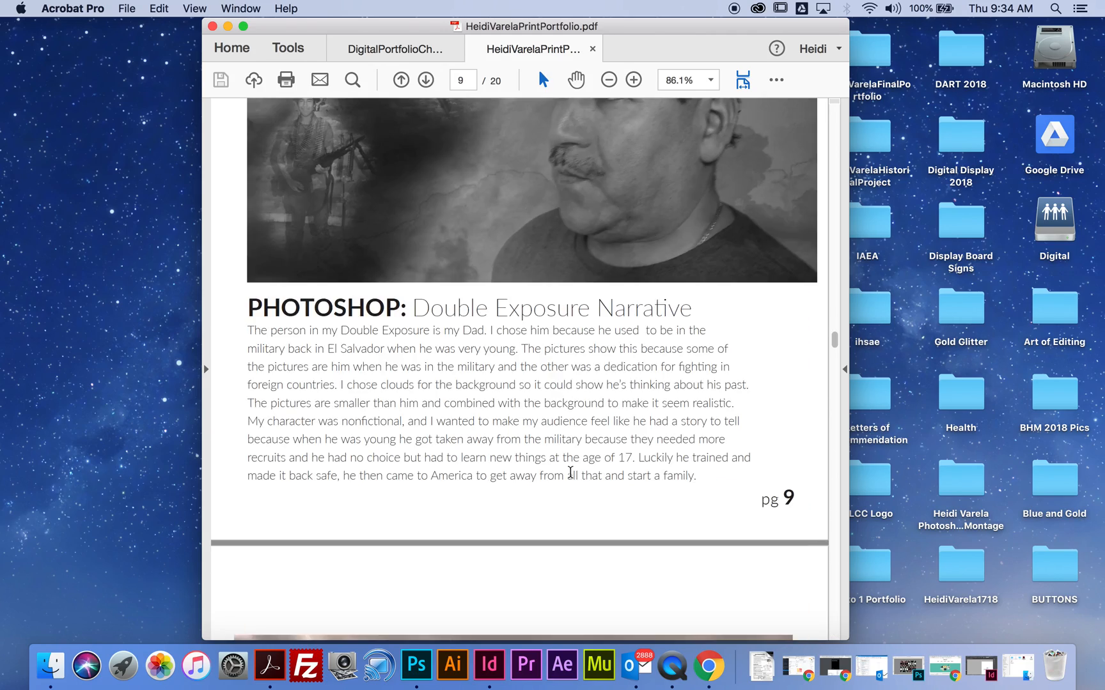
pyautogui.scroll(20, 571, 474)
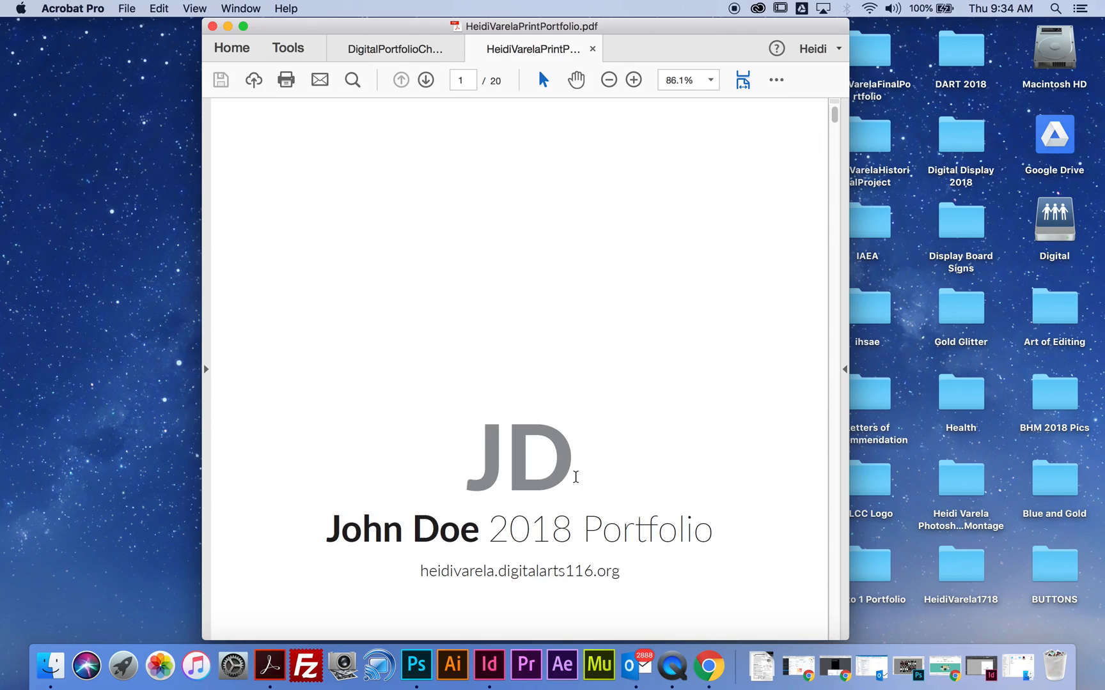